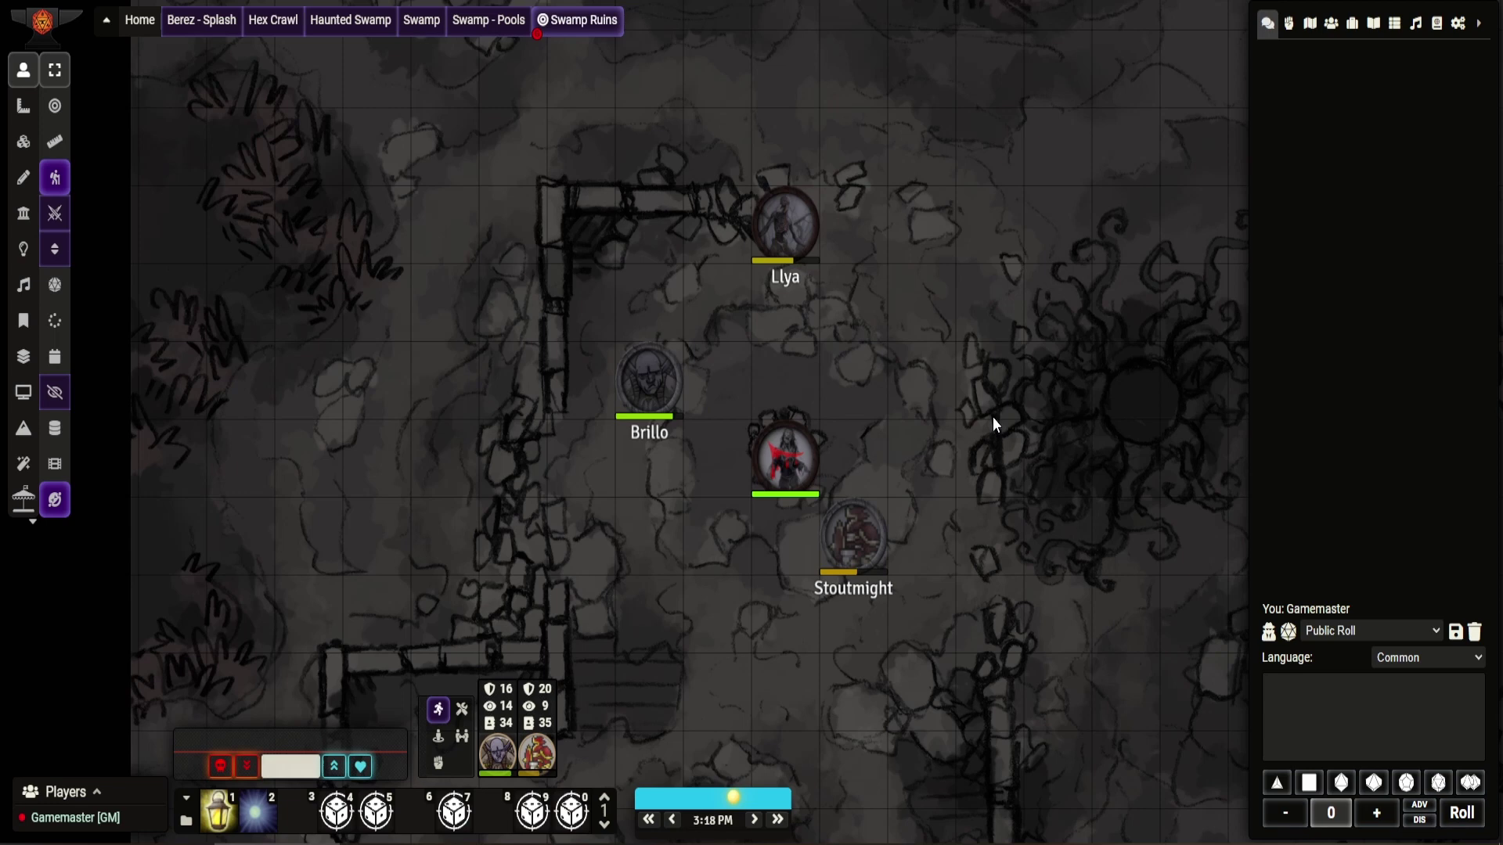
Filter the module settings for "per" and choose Dungeons & Dragons 5e as Perfect Vision's vision rules.
{"action": "left_click", "coordinate": [1457, 23]}
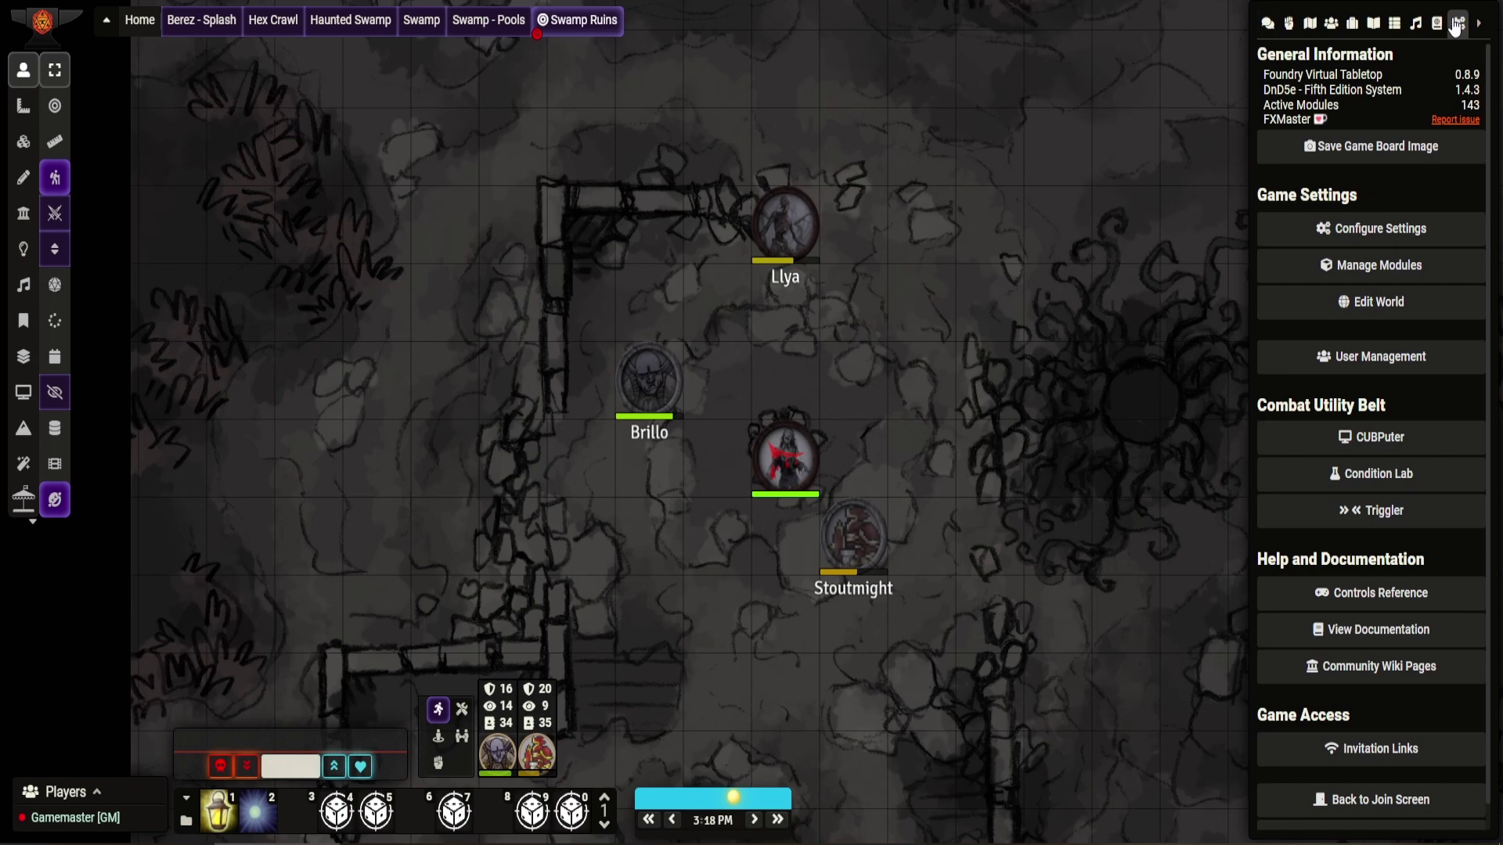
{"action": "left_click", "coordinate": [1378, 224]}
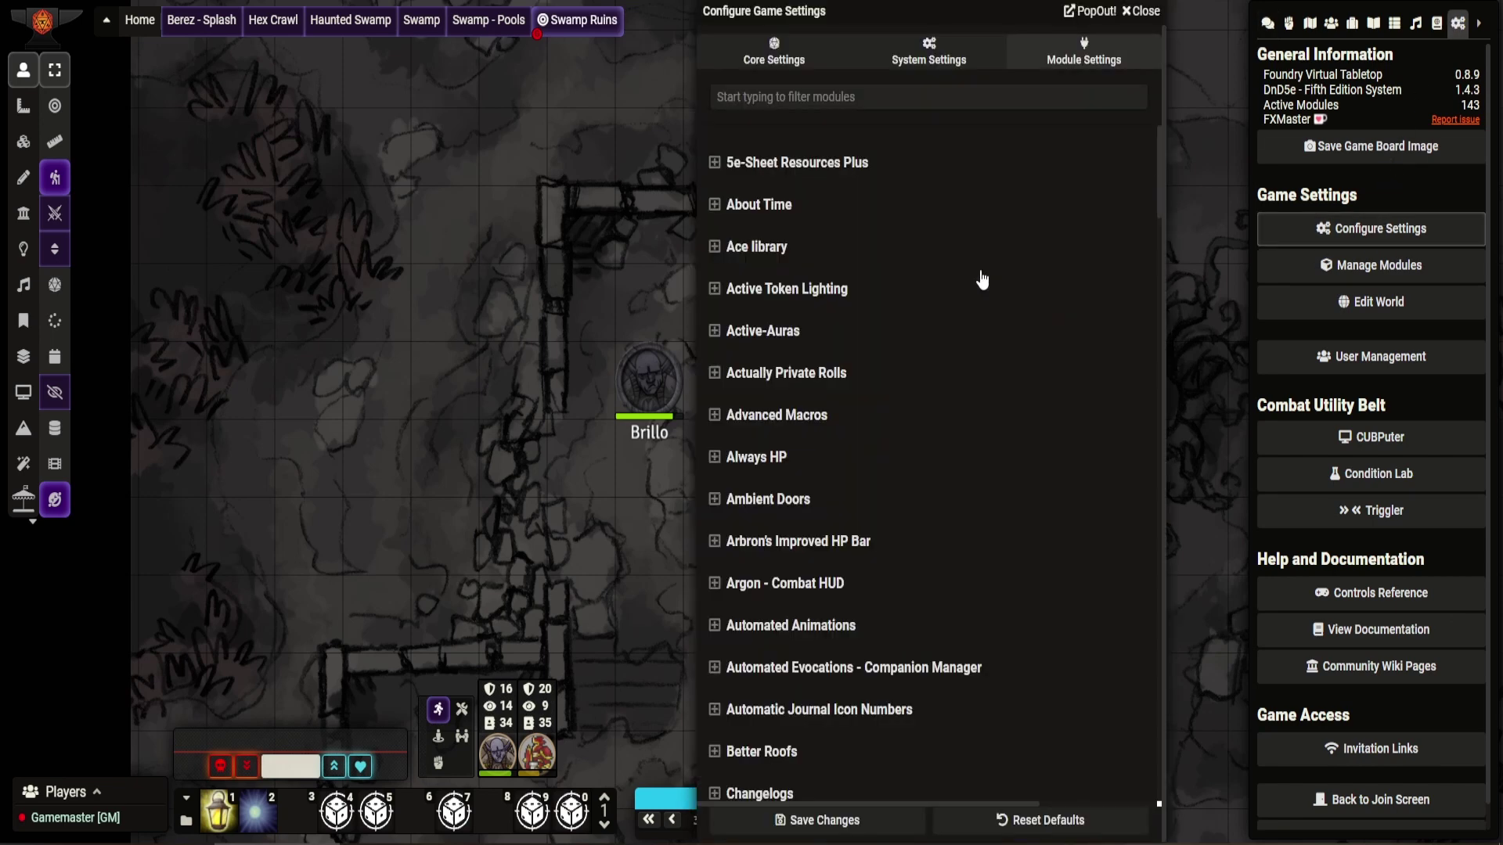
{"action": "left_click", "coordinate": [925, 97]}
{"action": "type", "text": "per"}
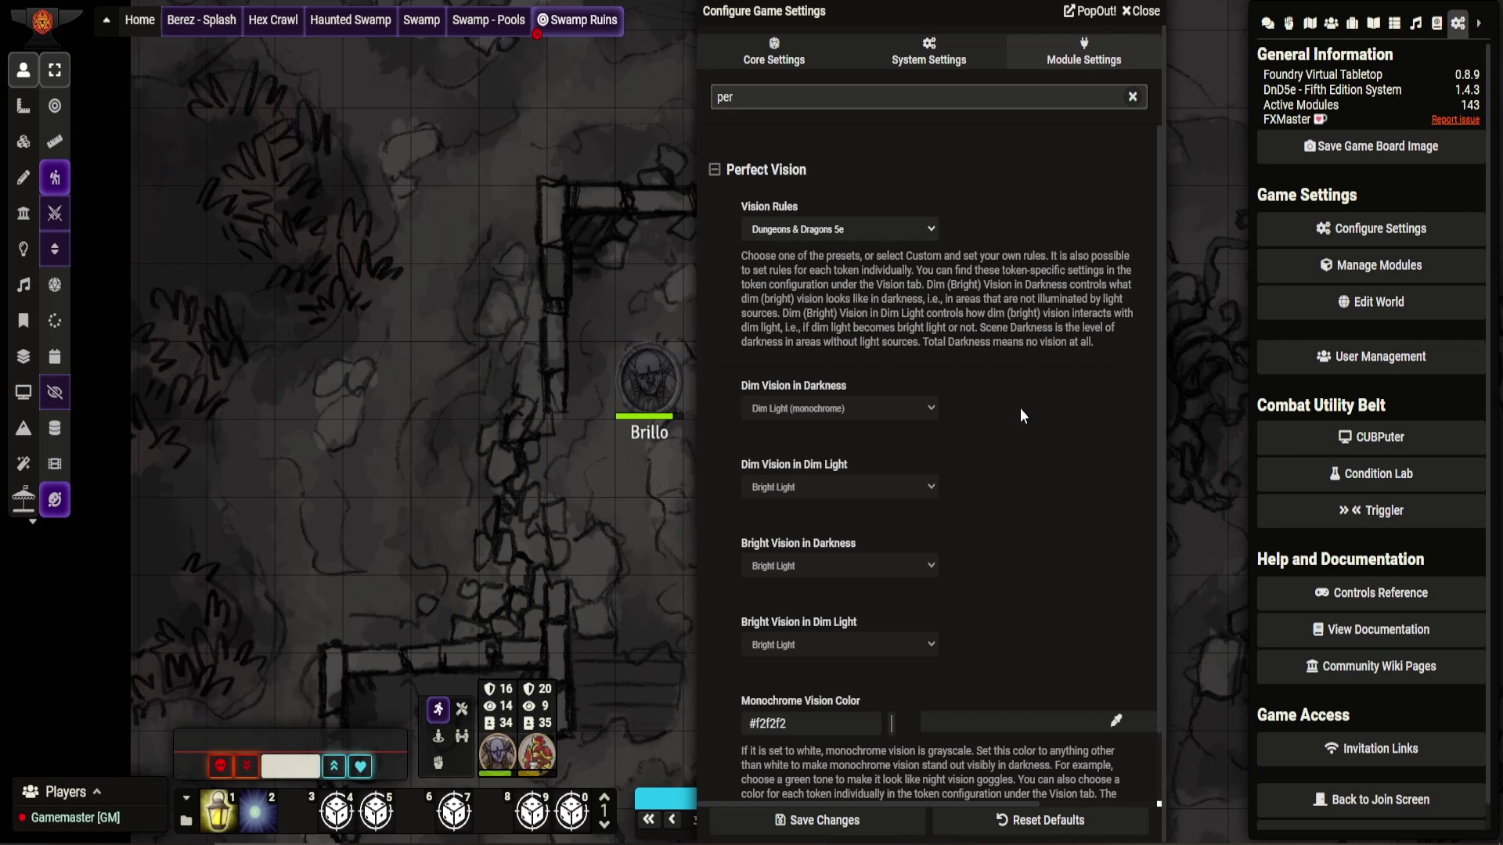
{"action": "left_click", "coordinate": [928, 228]}
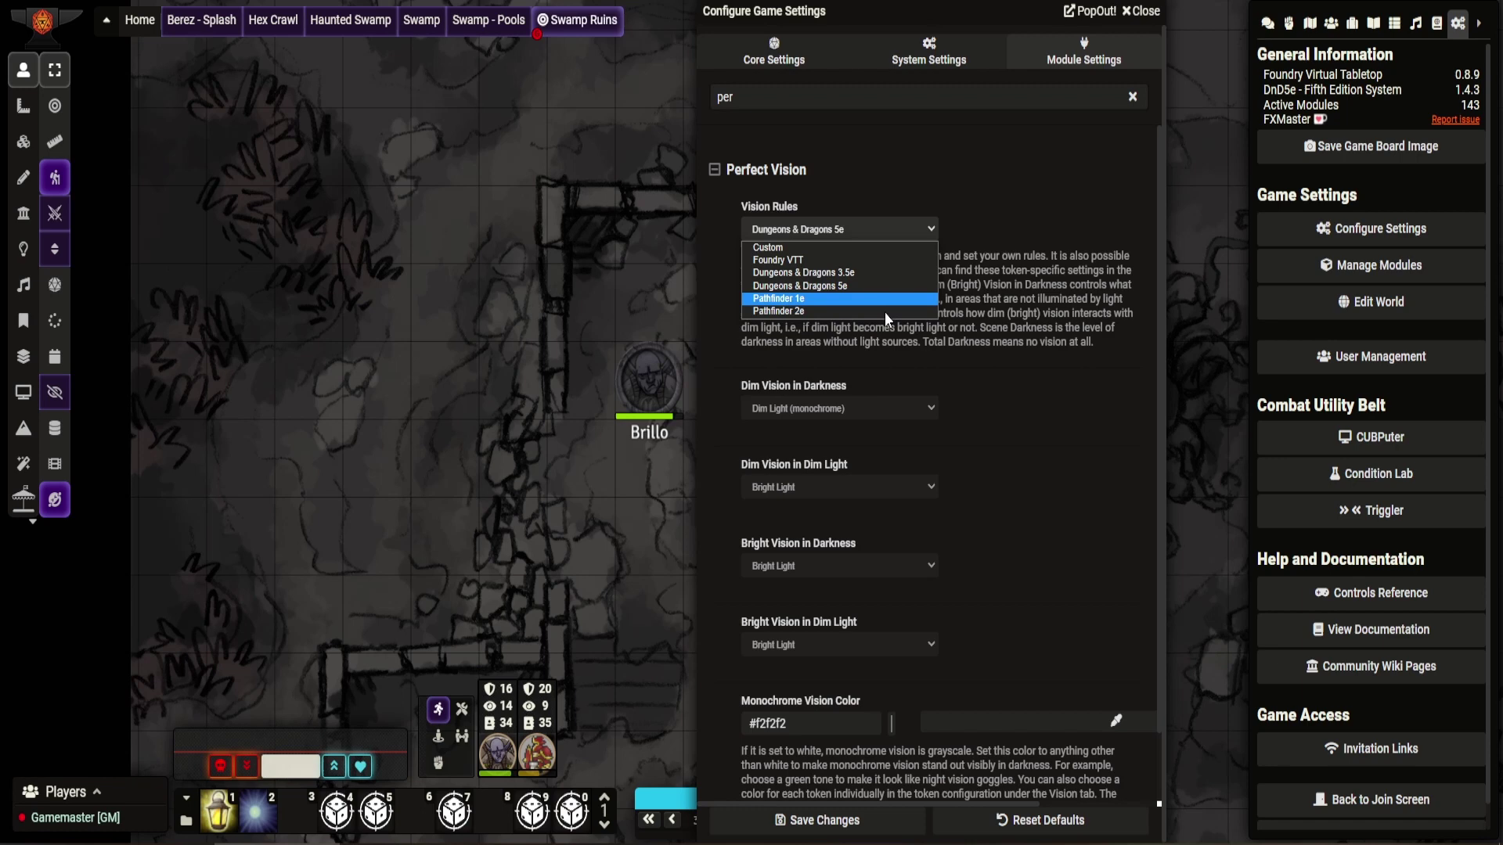
{"action": "left_click", "coordinate": [882, 284]}
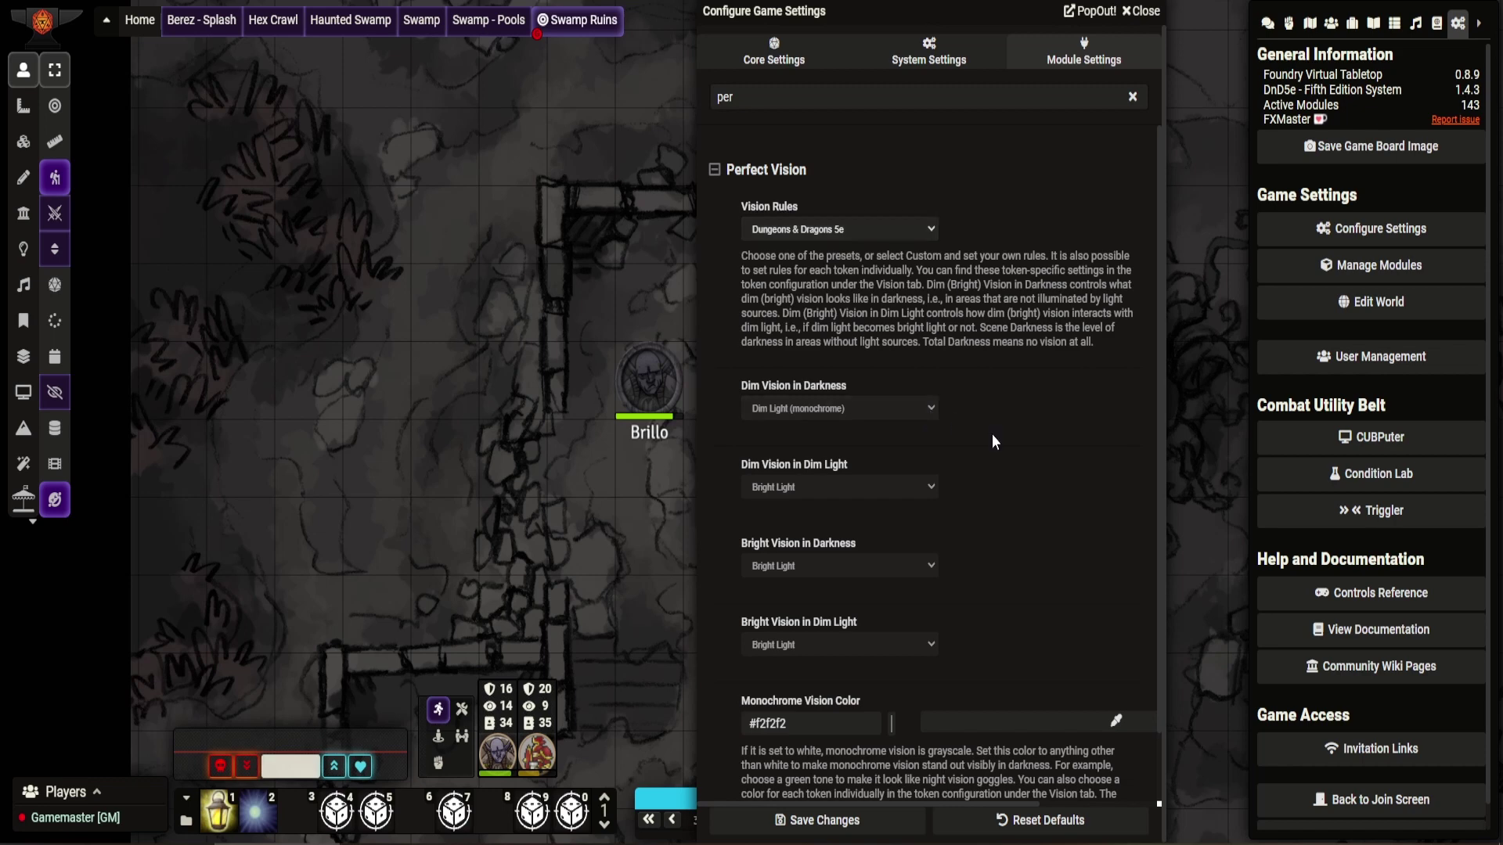
Set Perfect Vision's Monochrome Vision Color to pure white, #ffffff.
{"action": "scroll", "coordinate": [992, 435], "scroll_direction": "down", "scroll_amount": 2}
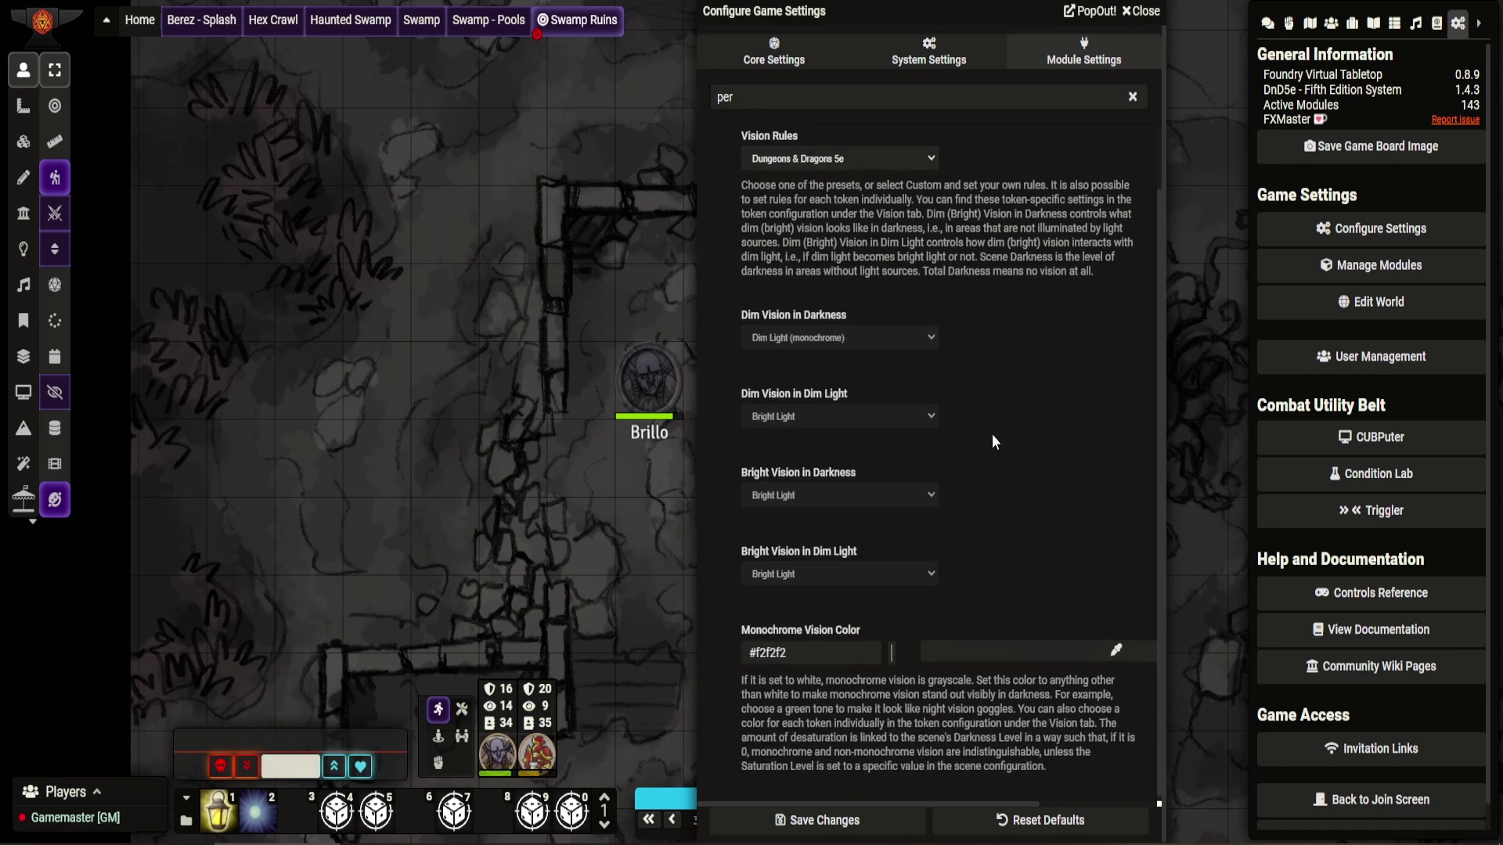
{"action": "scroll", "coordinate": [993, 434], "scroll_direction": "down", "scroll_amount": 1}
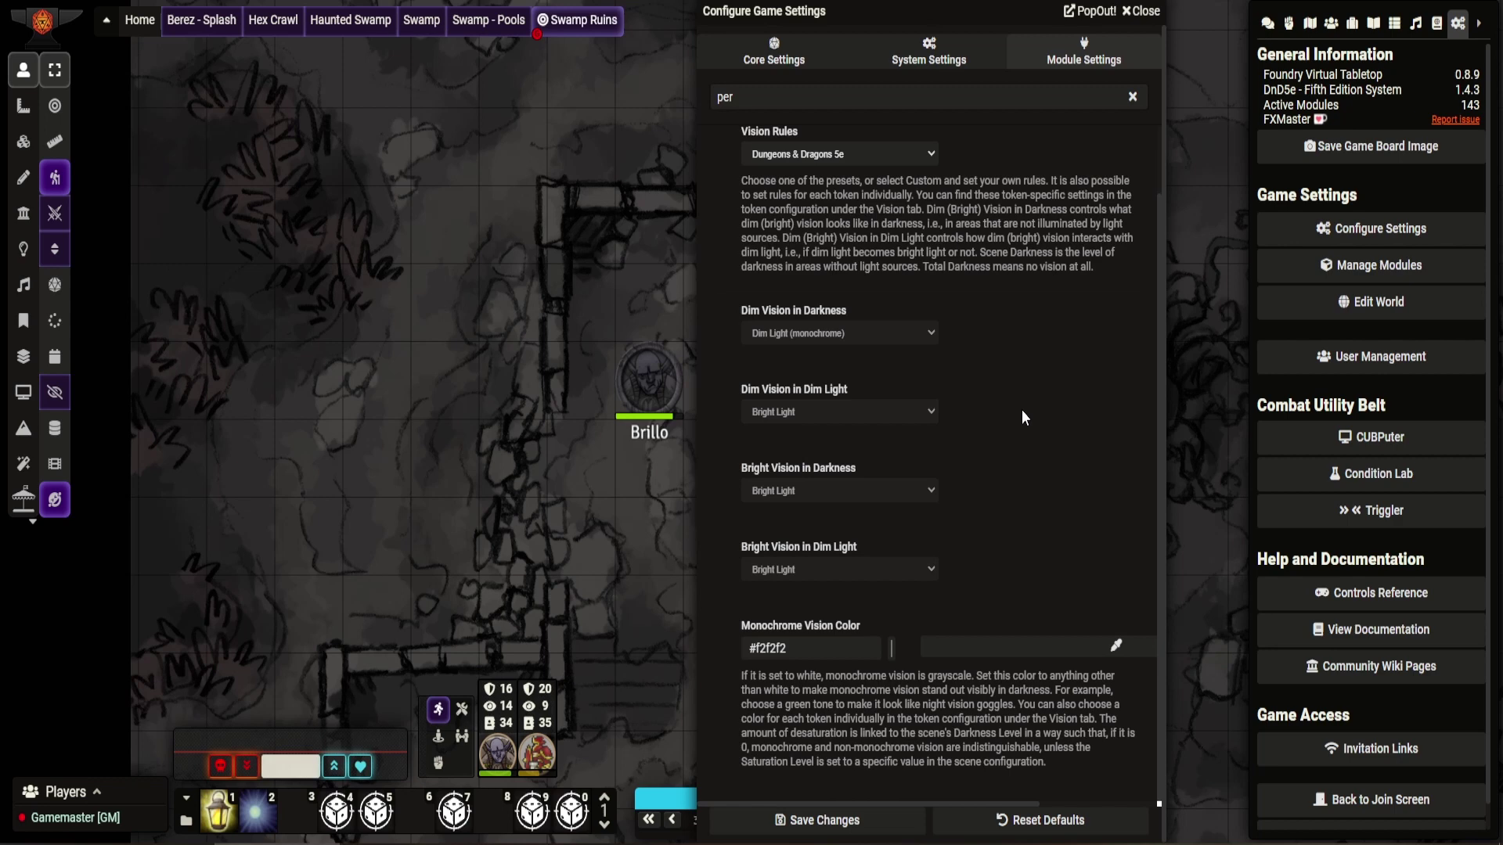
{"action": "scroll", "coordinate": [1022, 410], "scroll_direction": "down", "scroll_amount": 1}
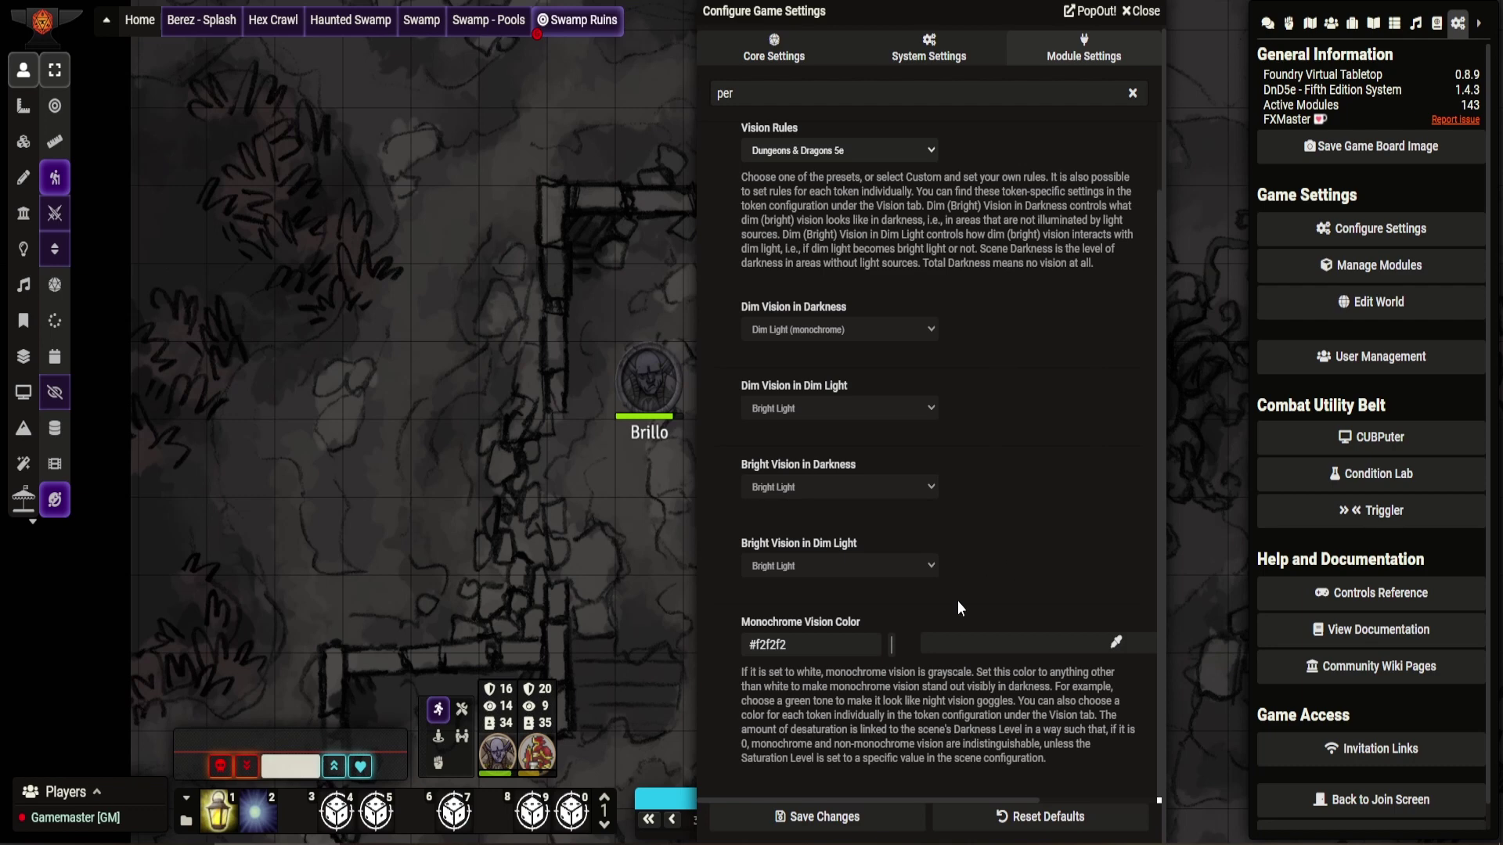
{"action": "left_click", "coordinate": [893, 645]}
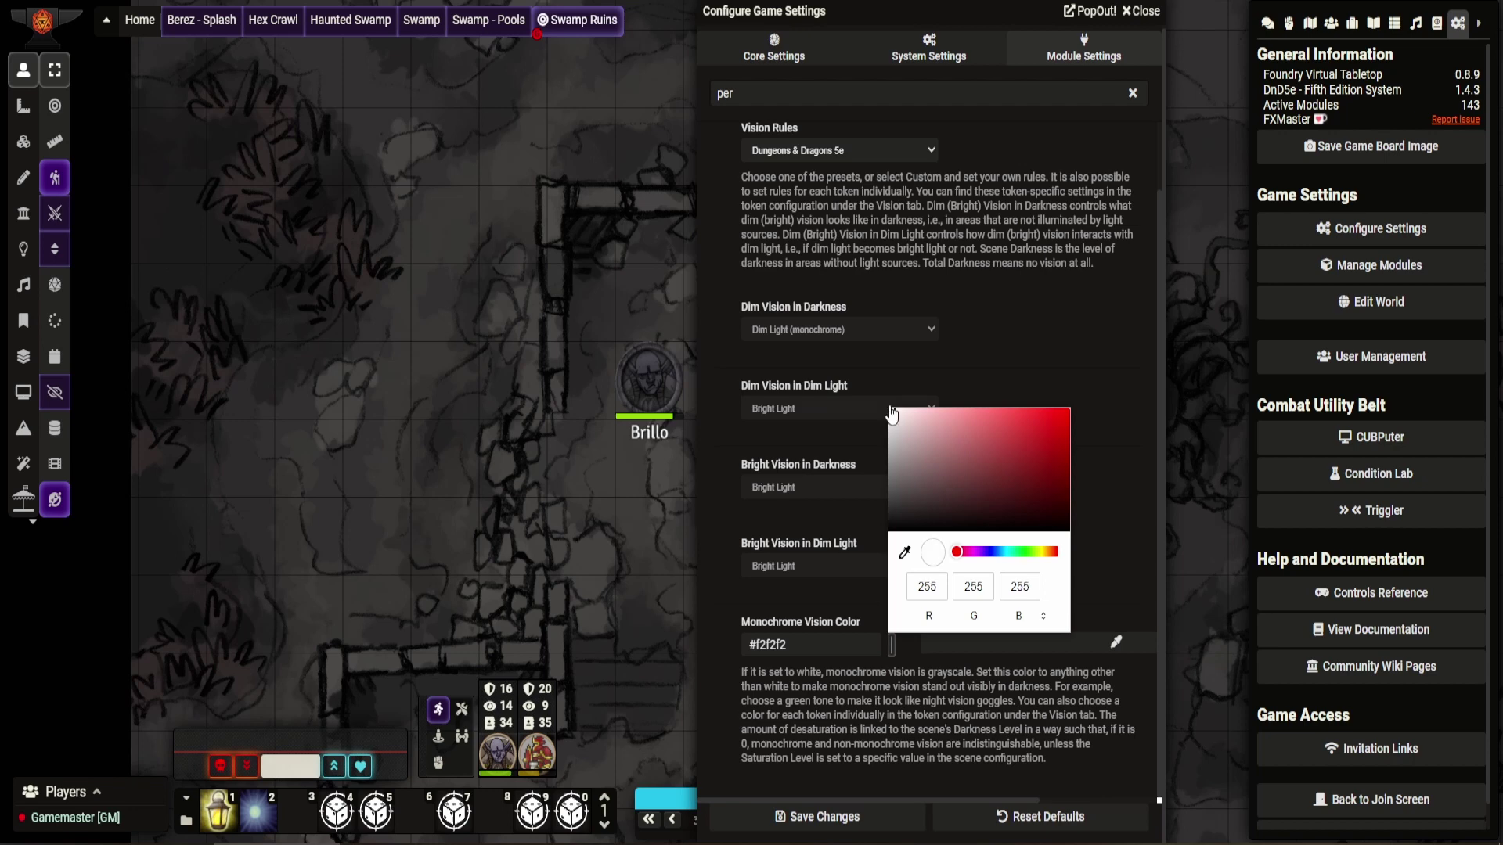
{"action": "left_click", "coordinate": [1021, 387]}
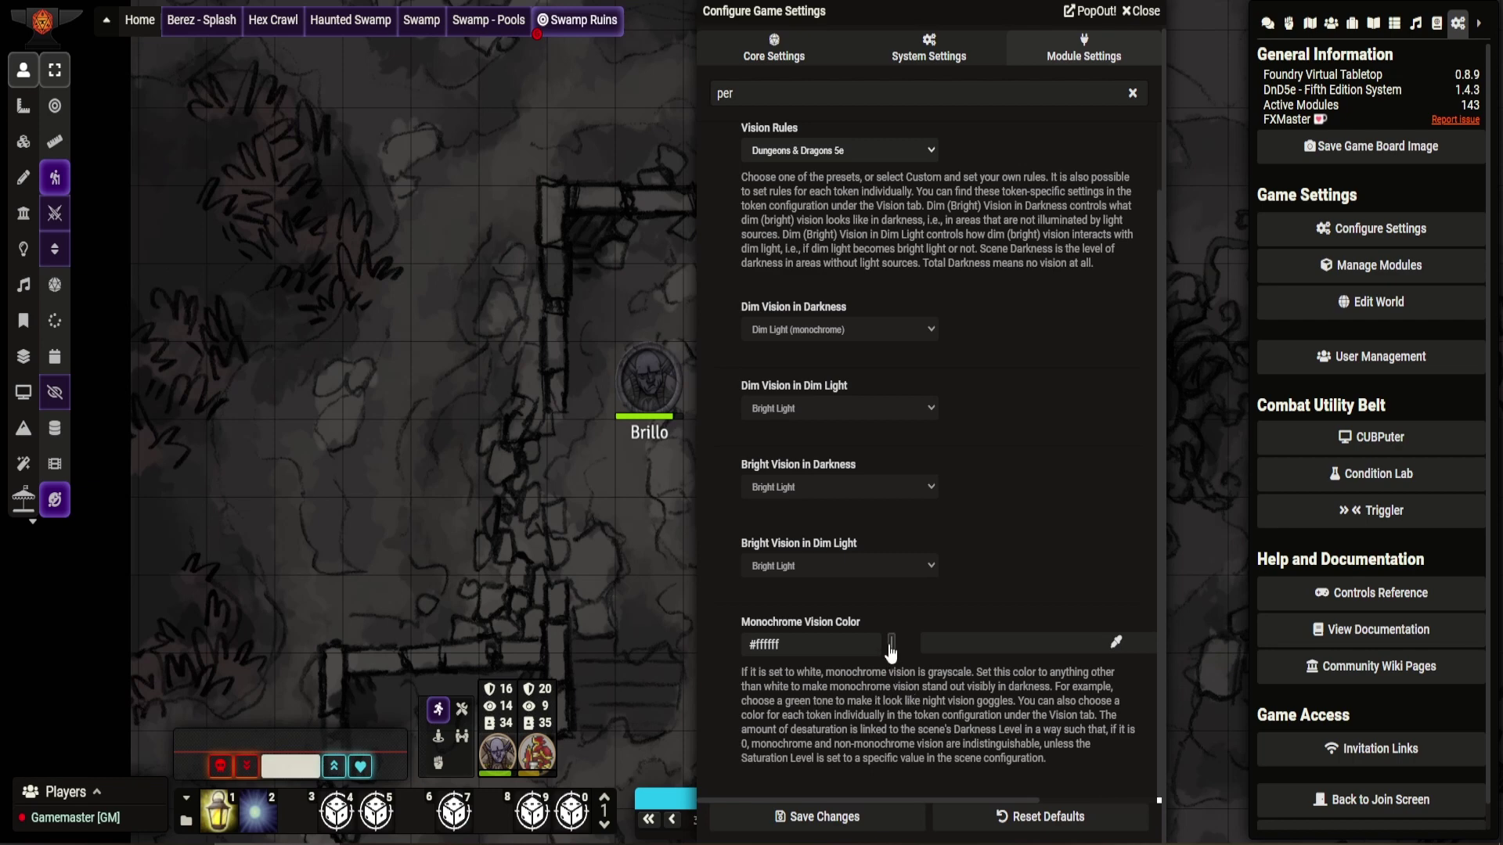
Set Perfect Vision's Monochrome Vision Color to red, #e70808, and save the module settings.
{"action": "left_click", "coordinate": [890, 646]}
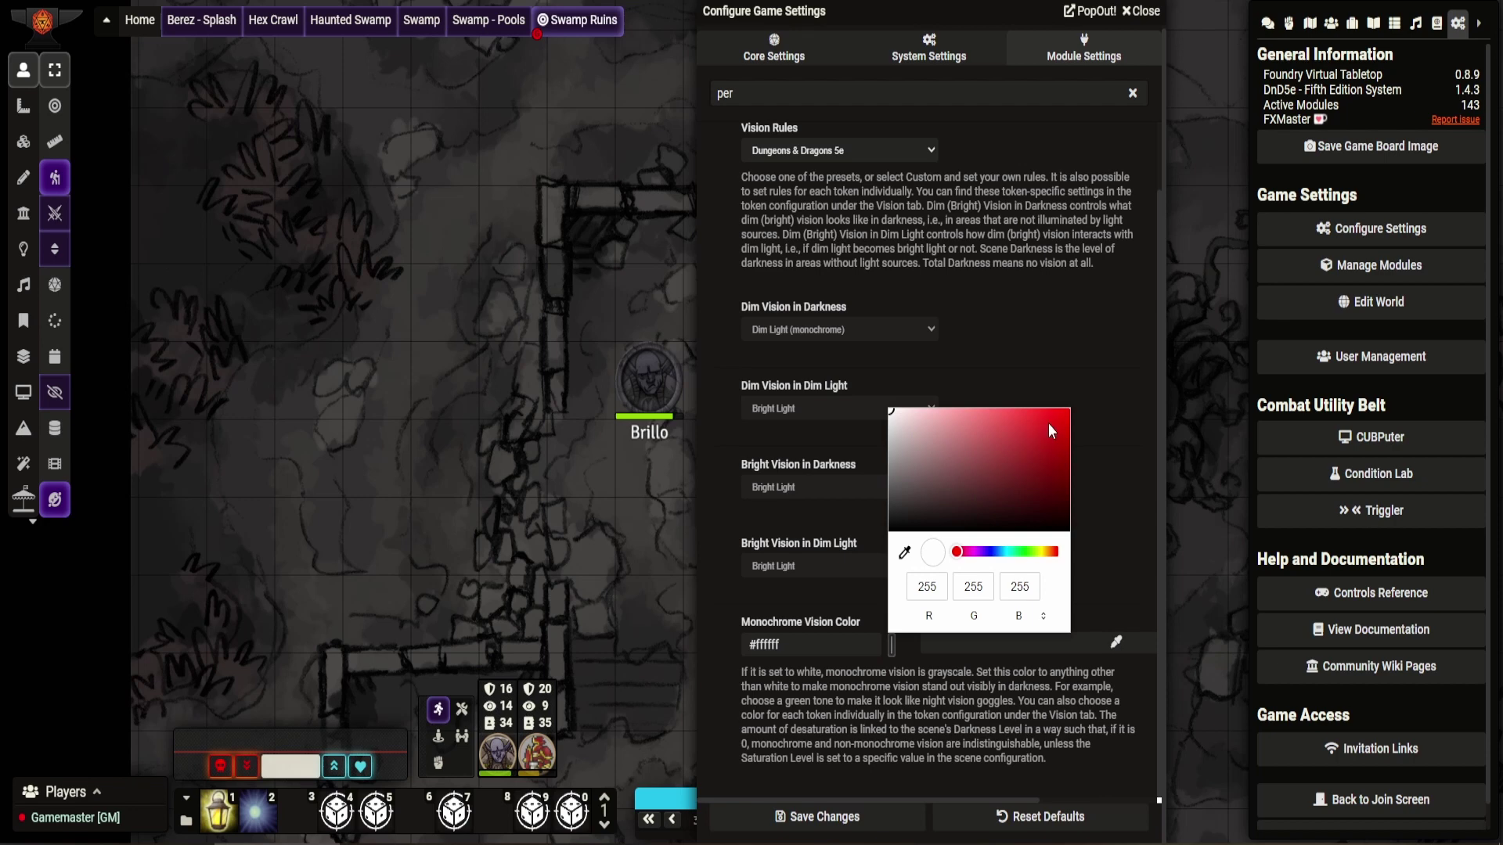
{"action": "left_click", "coordinate": [1060, 444]}
{"action": "mouse_move", "coordinate": [1060, 444]}
{"action": "left_mouse_down"}
{"action": "mouse_move", "coordinate": [1051, 424]}
{"action": "mouse_move", "coordinate": [1066, 415]}
{"action": "left_mouse_up"}
{"action": "left_click", "coordinate": [1076, 387]}
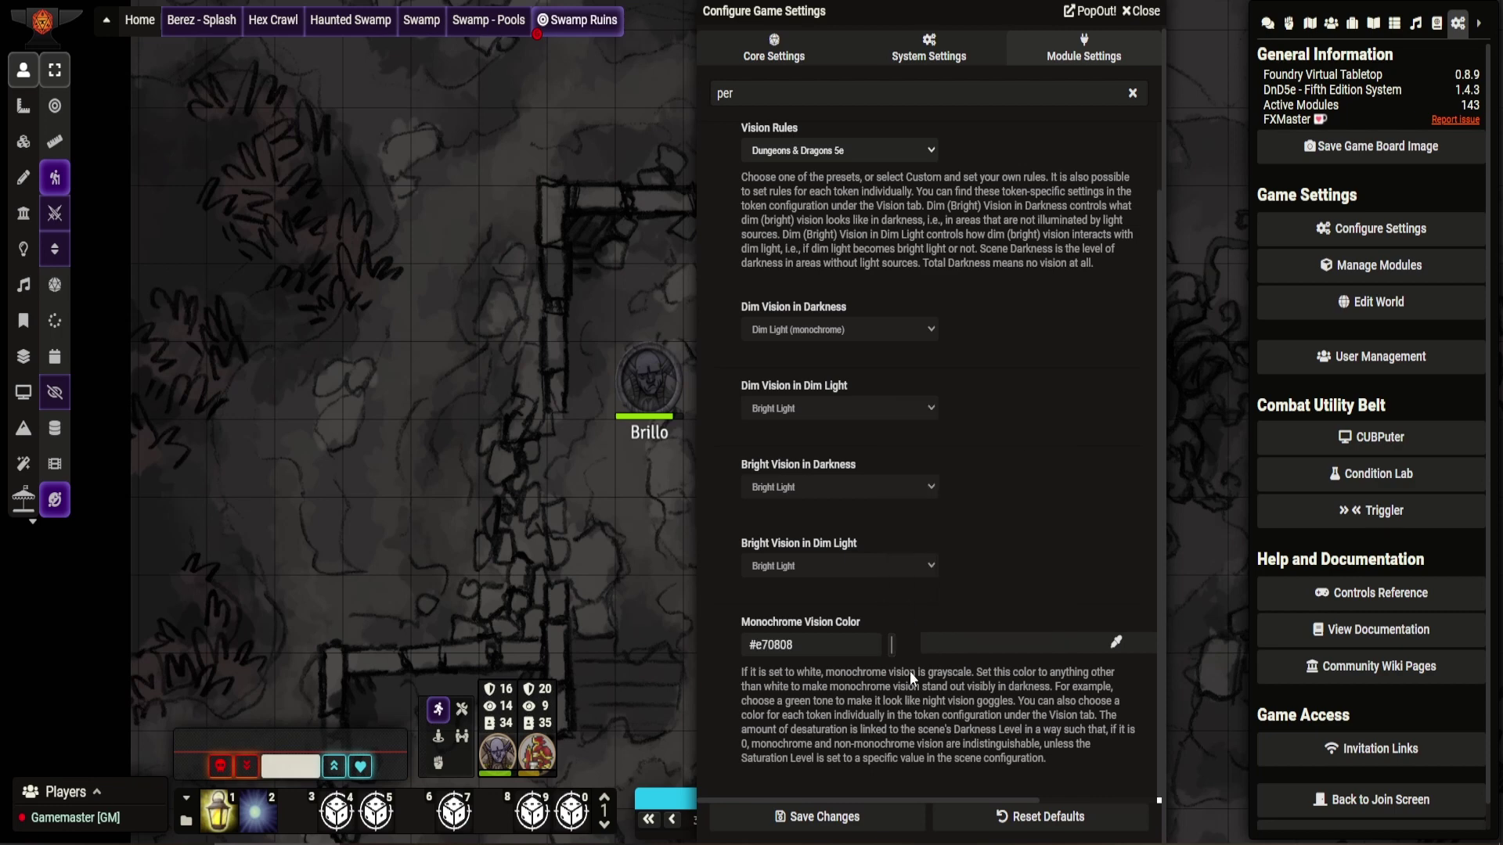
{"action": "left_click", "coordinate": [846, 814]}
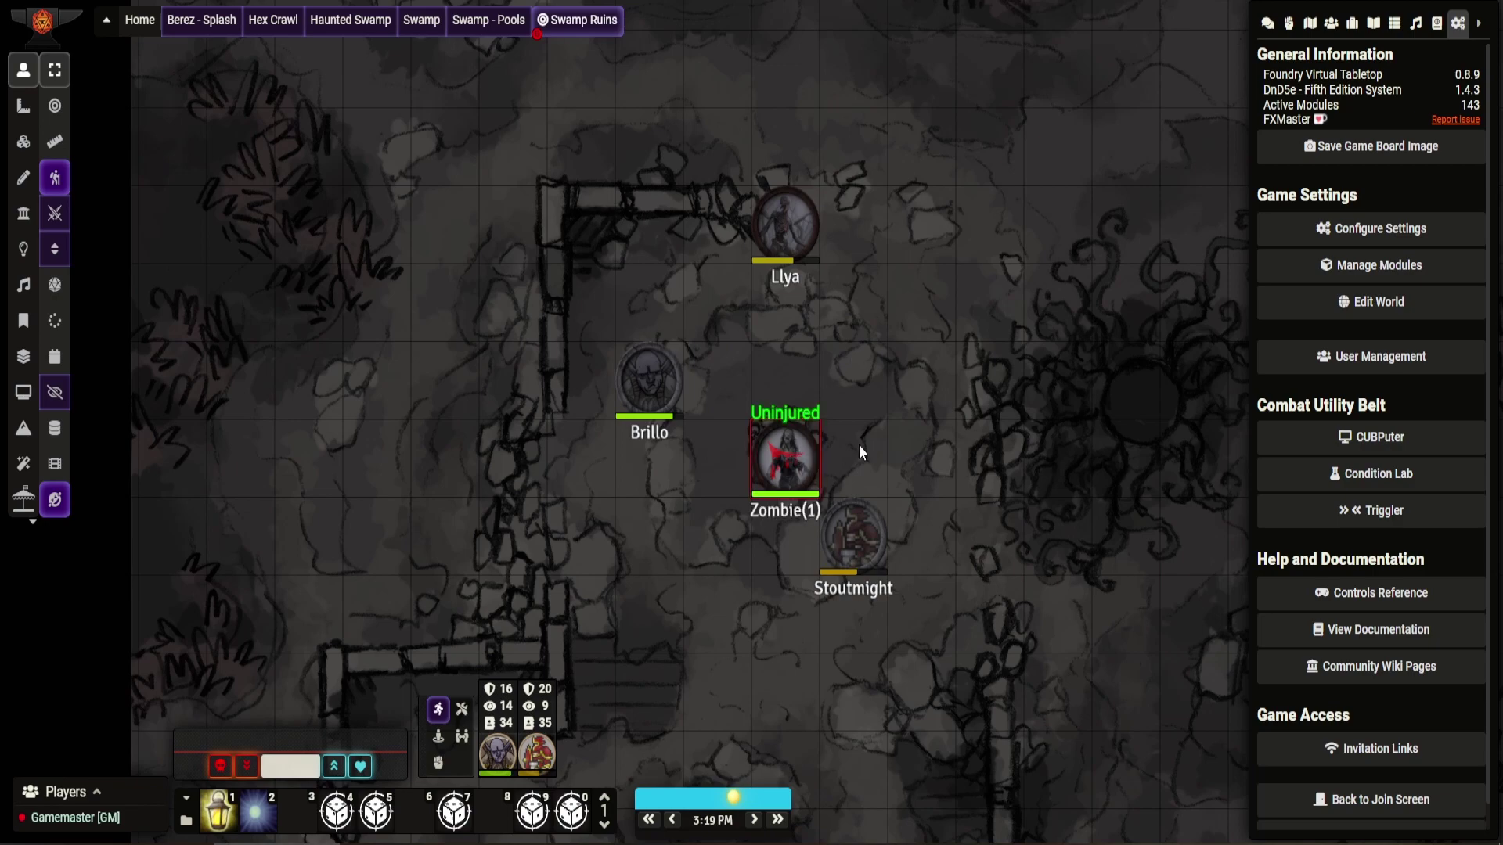
Select the Stoutmight and Brillo tokens in turn to examine the colour and range of their vision in darkness.
{"action": "left_click", "coordinate": [863, 540]}
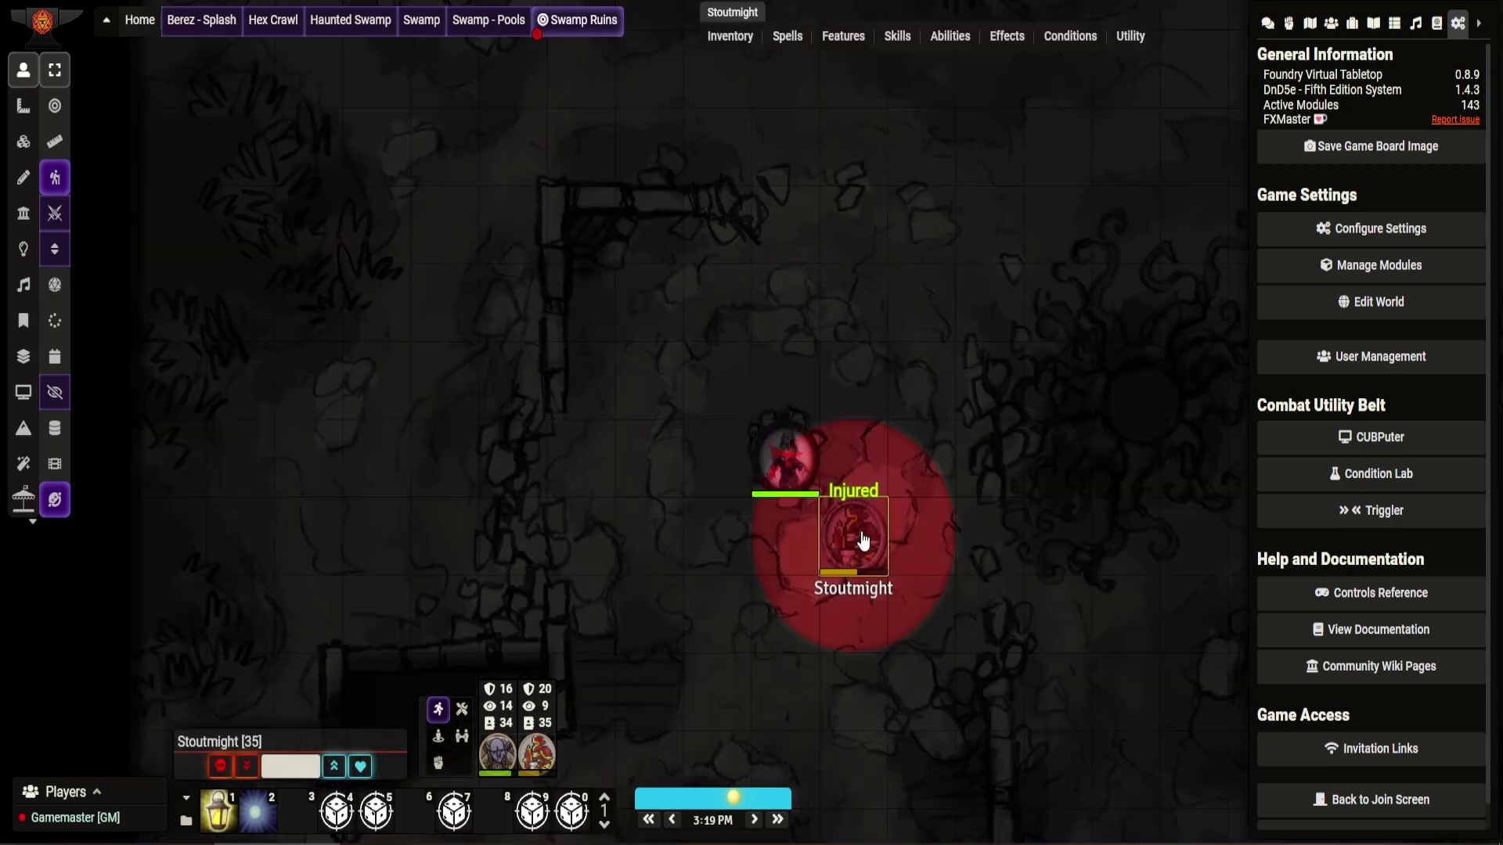
{"action": "left_click", "coordinate": [641, 398]}
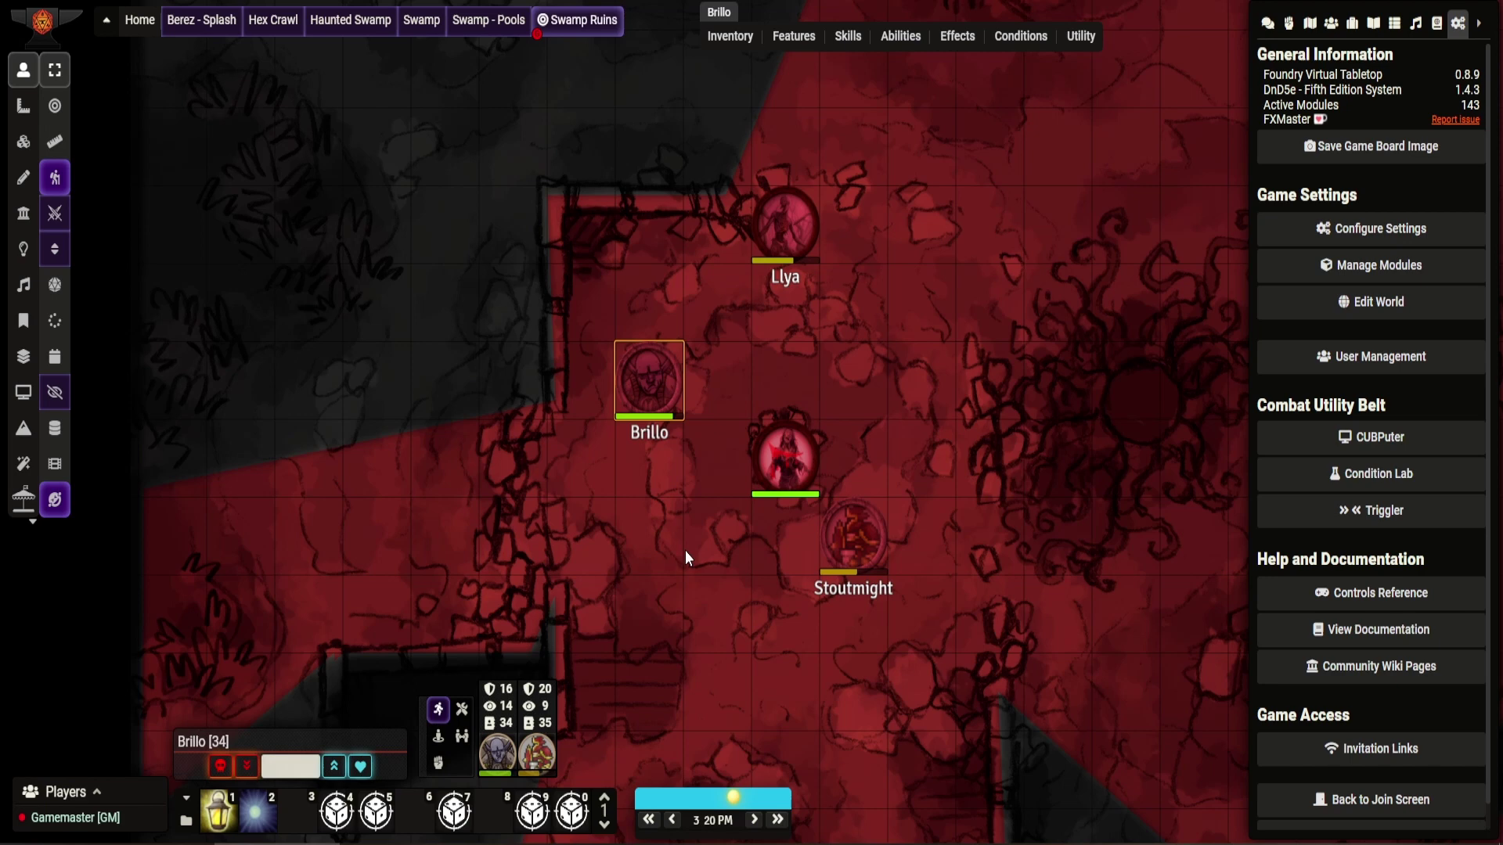
{"action": "left_click", "coordinate": [835, 573]}
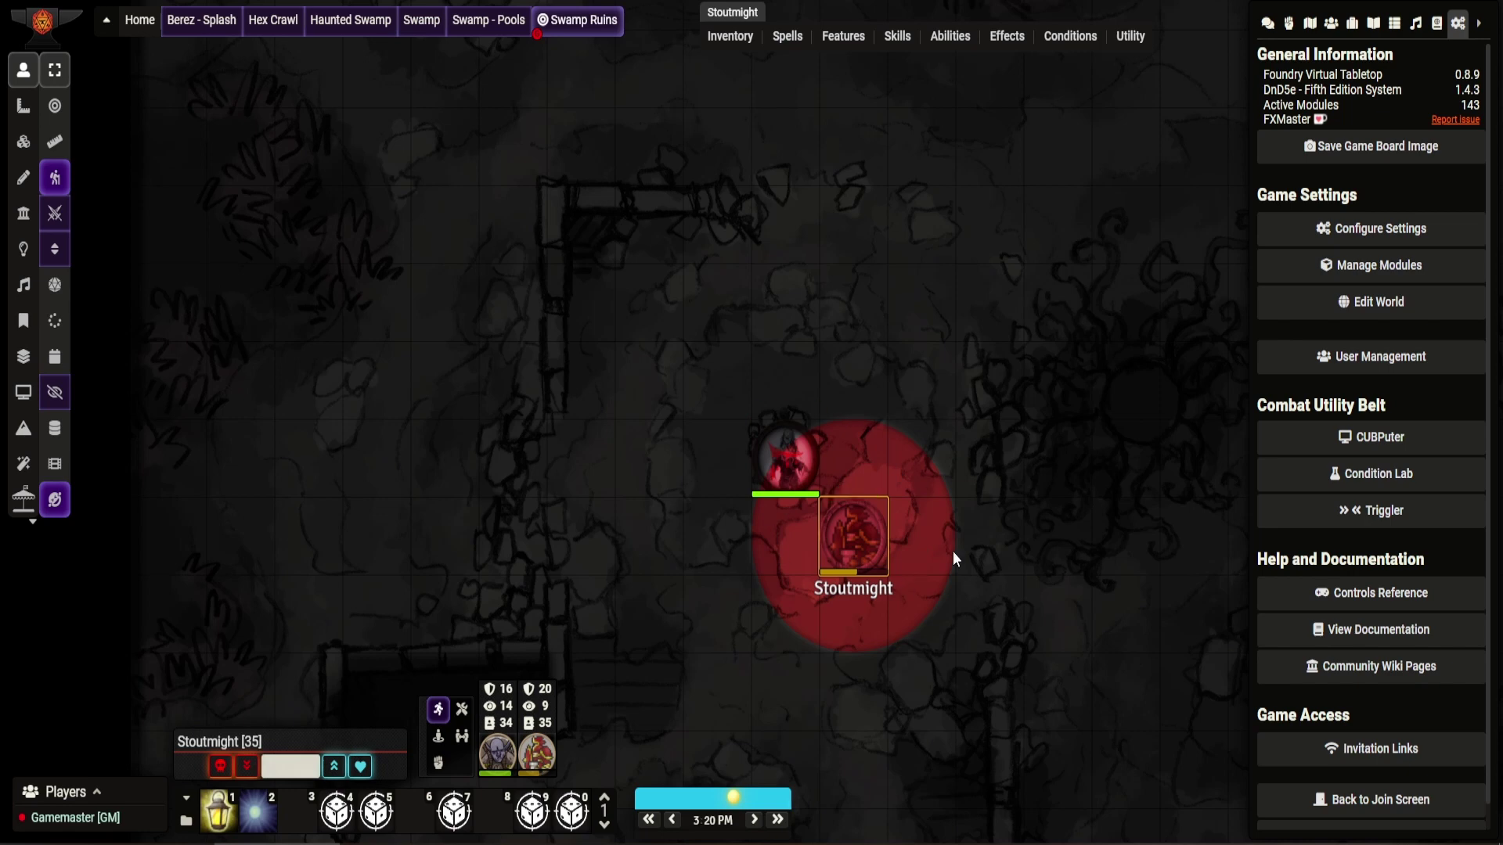
Override the Stoutmight token's Monochrome Vision Color with near-white #fbefef in its vision configuration and update the token.
{"action": "right_click", "coordinate": [858, 548]}
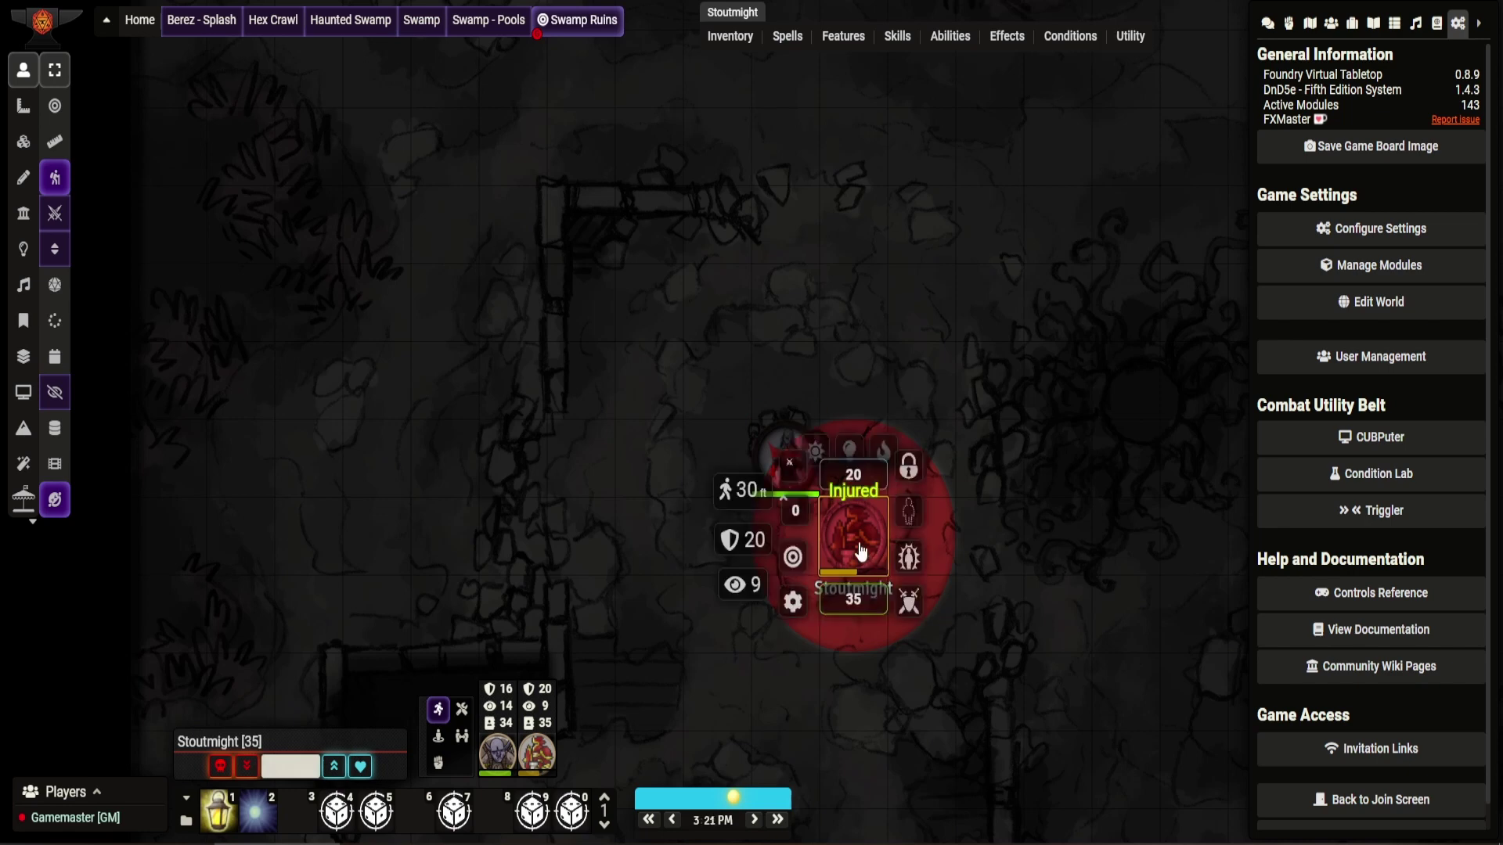
{"action": "left_click", "coordinate": [793, 601]}
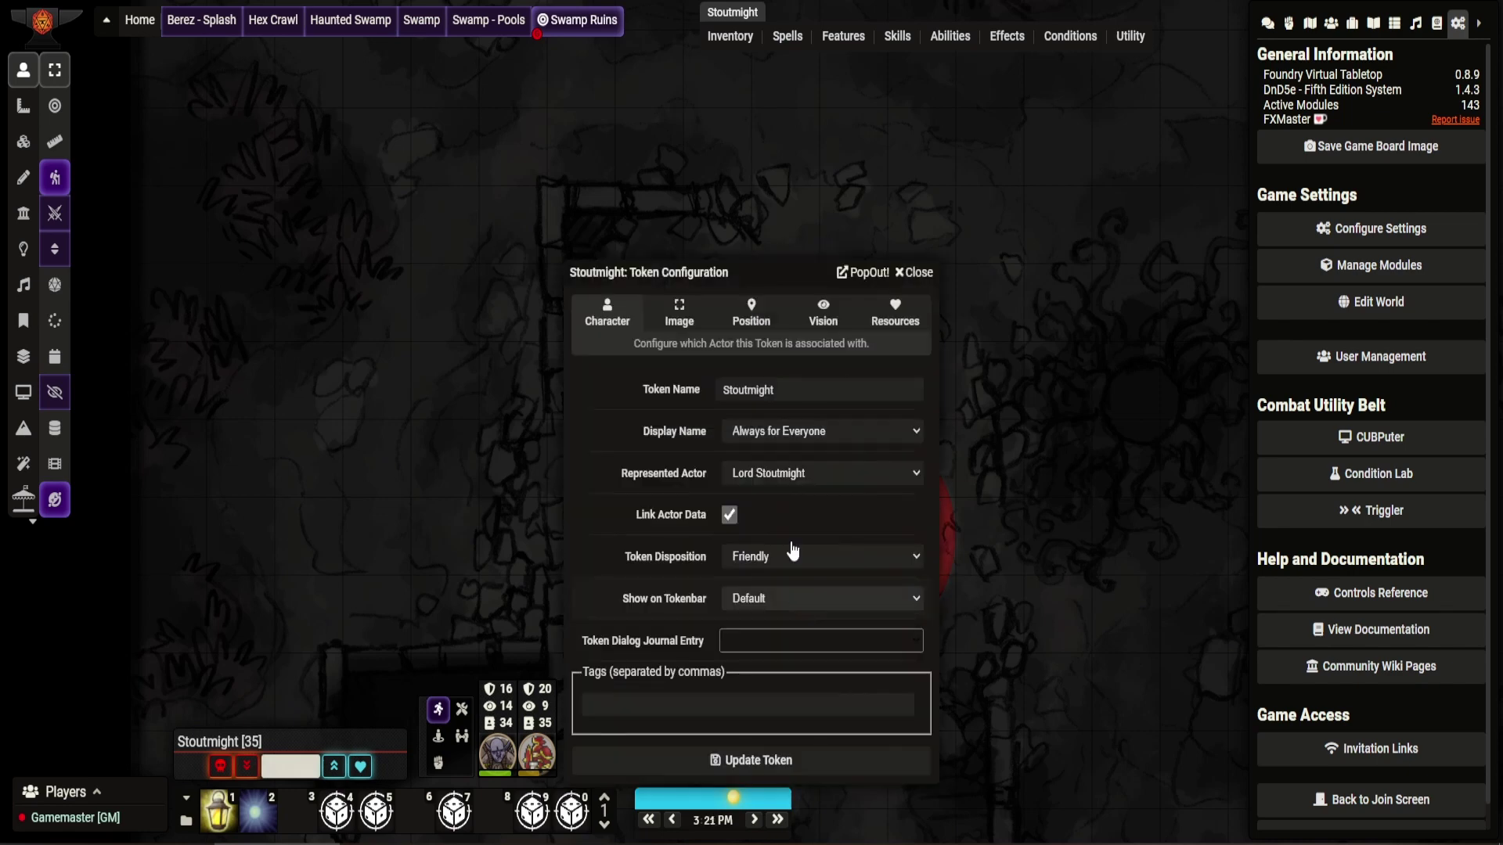
{"action": "left_click", "coordinate": [821, 314]}
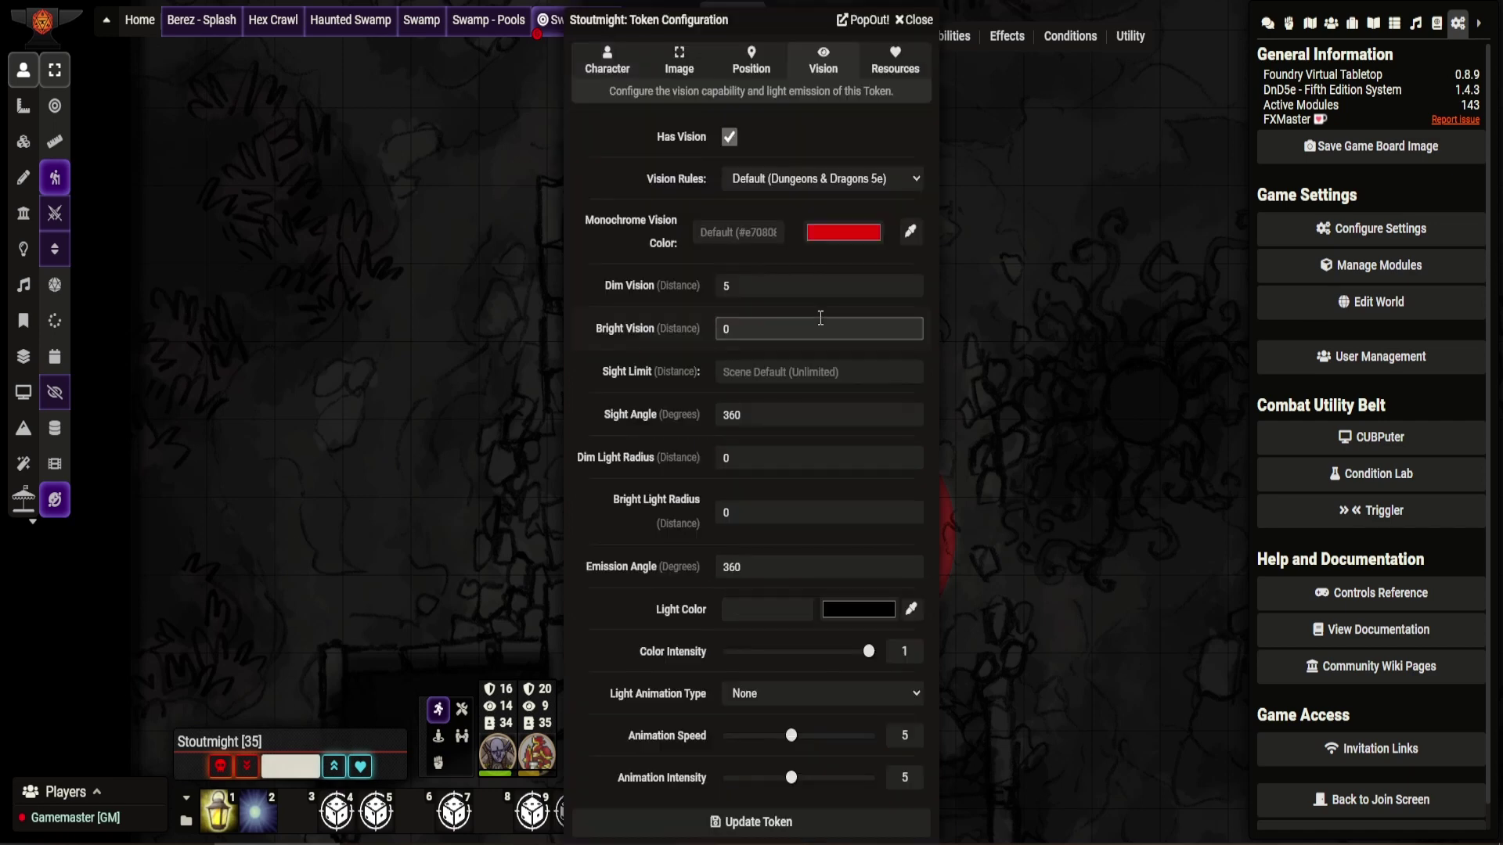
{"action": "left_click", "coordinate": [853, 245]}
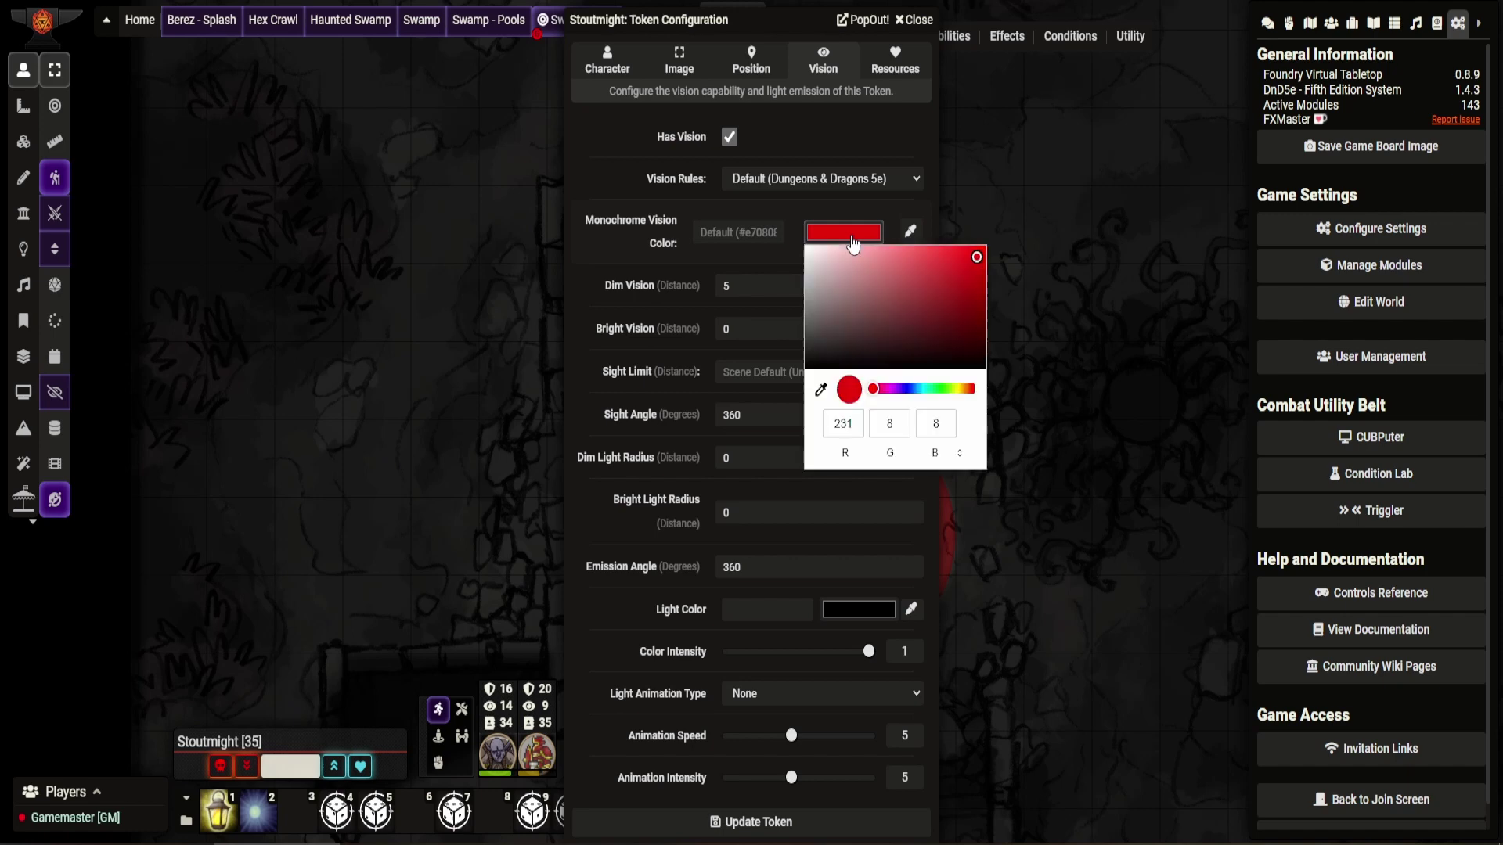
{"action": "left_click", "coordinate": [814, 250]}
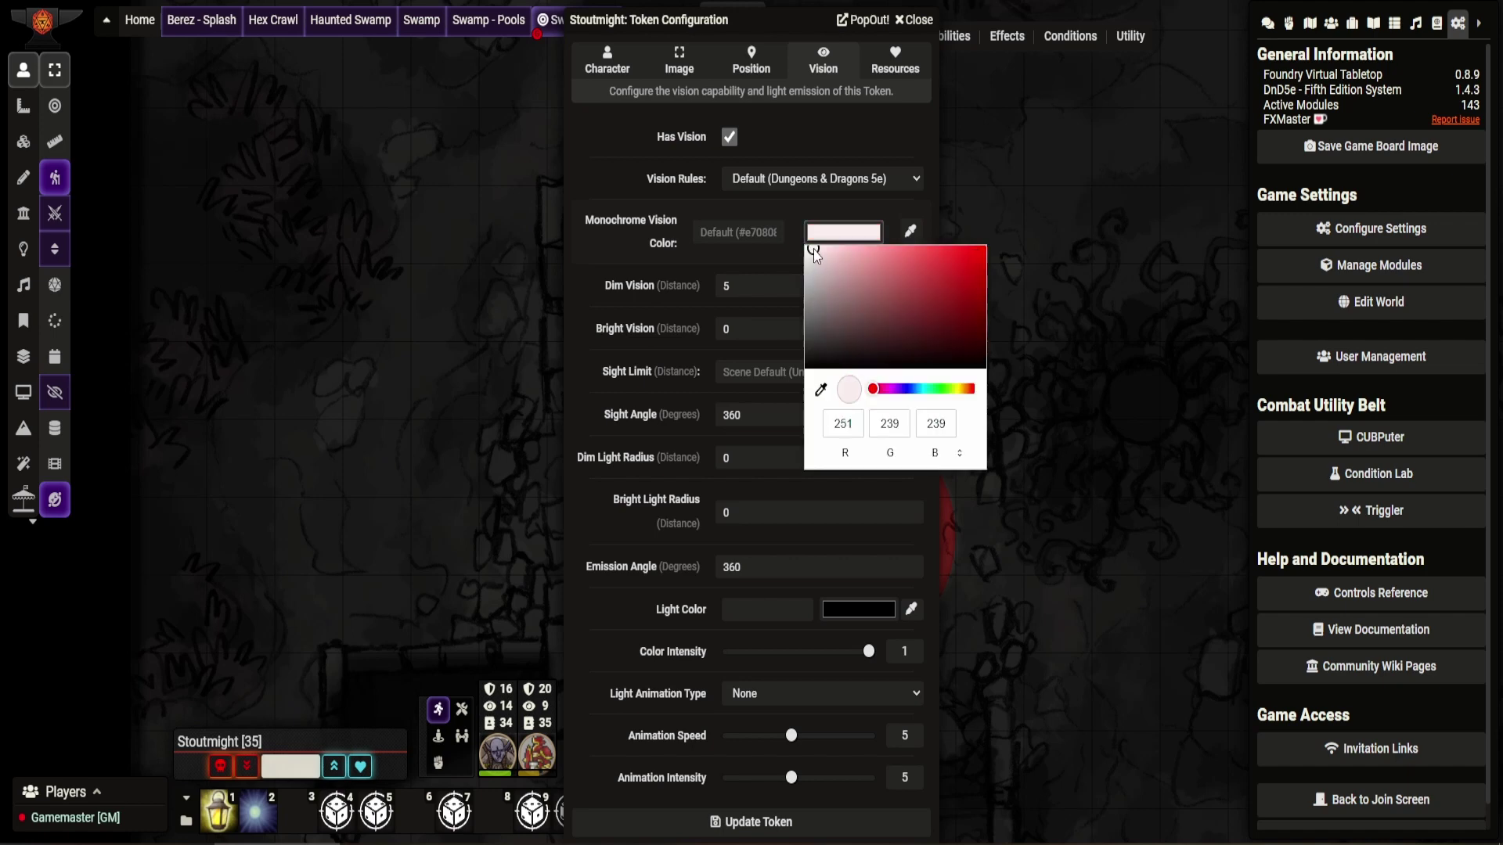
{"action": "left_click", "coordinate": [581, 359]}
{"action": "left_click", "coordinate": [768, 291]}
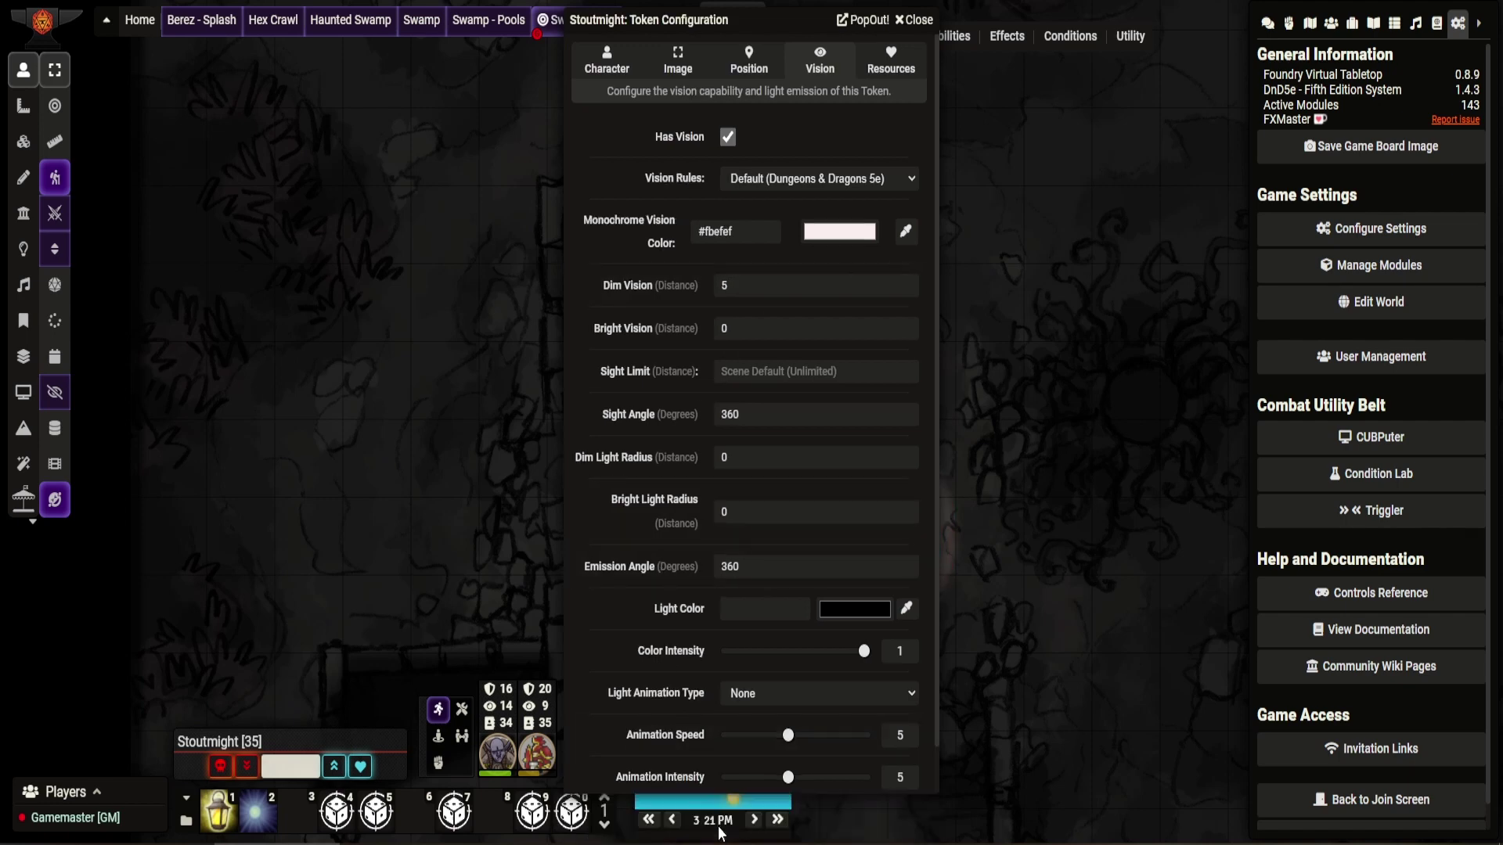
{"action": "left_click", "coordinate": [720, 832]}
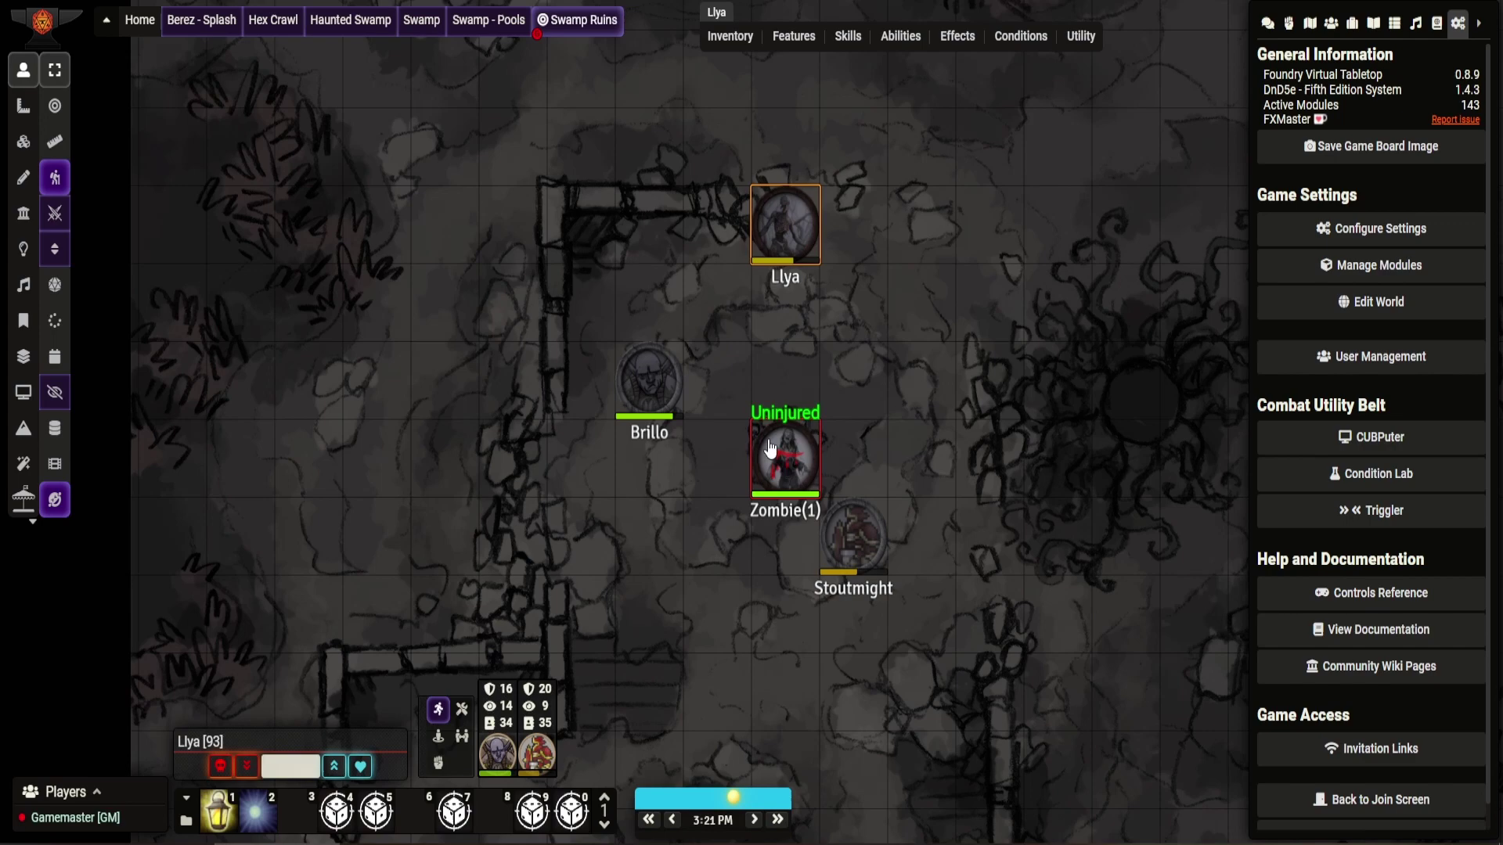
Select the Zombie(1) and Brillo tokens in turn to examine their vision, and clear the selection.
{"action": "left_click", "coordinate": [795, 469]}
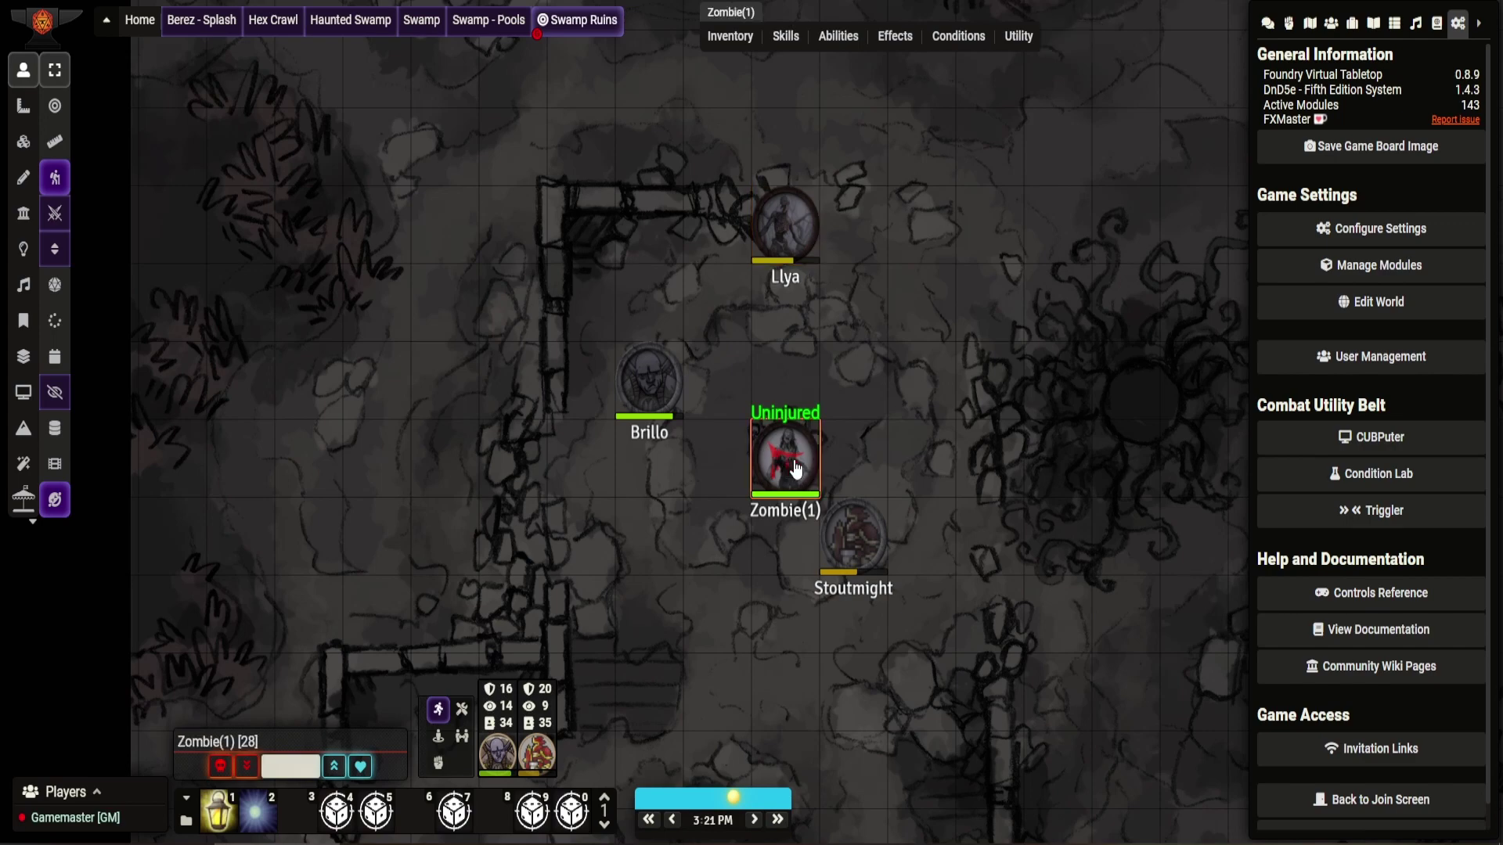
{"action": "left_click", "coordinate": [661, 383]}
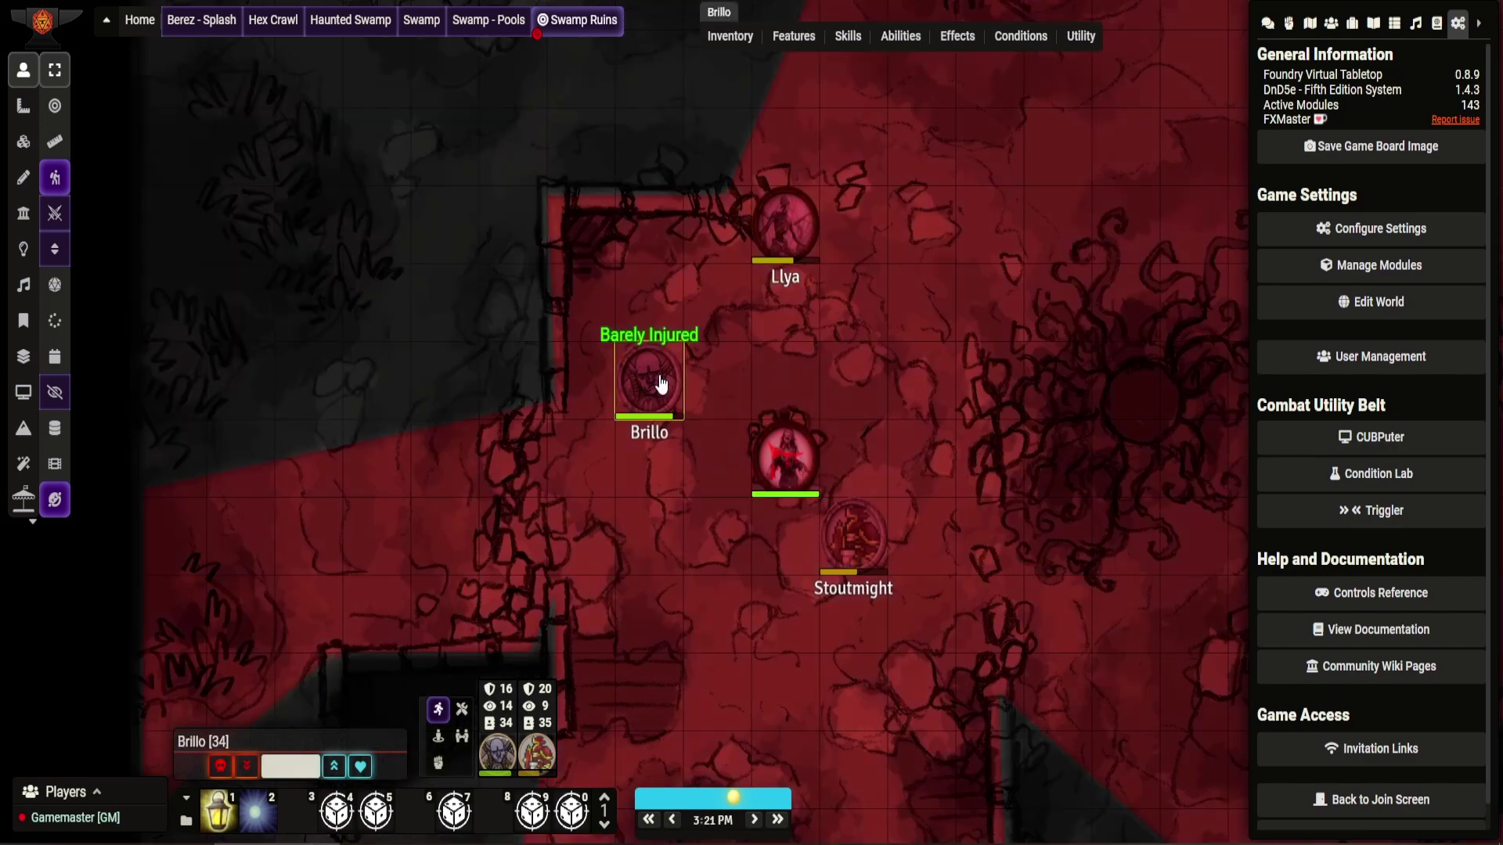
{"action": "left_click", "coordinate": [877, 435]}
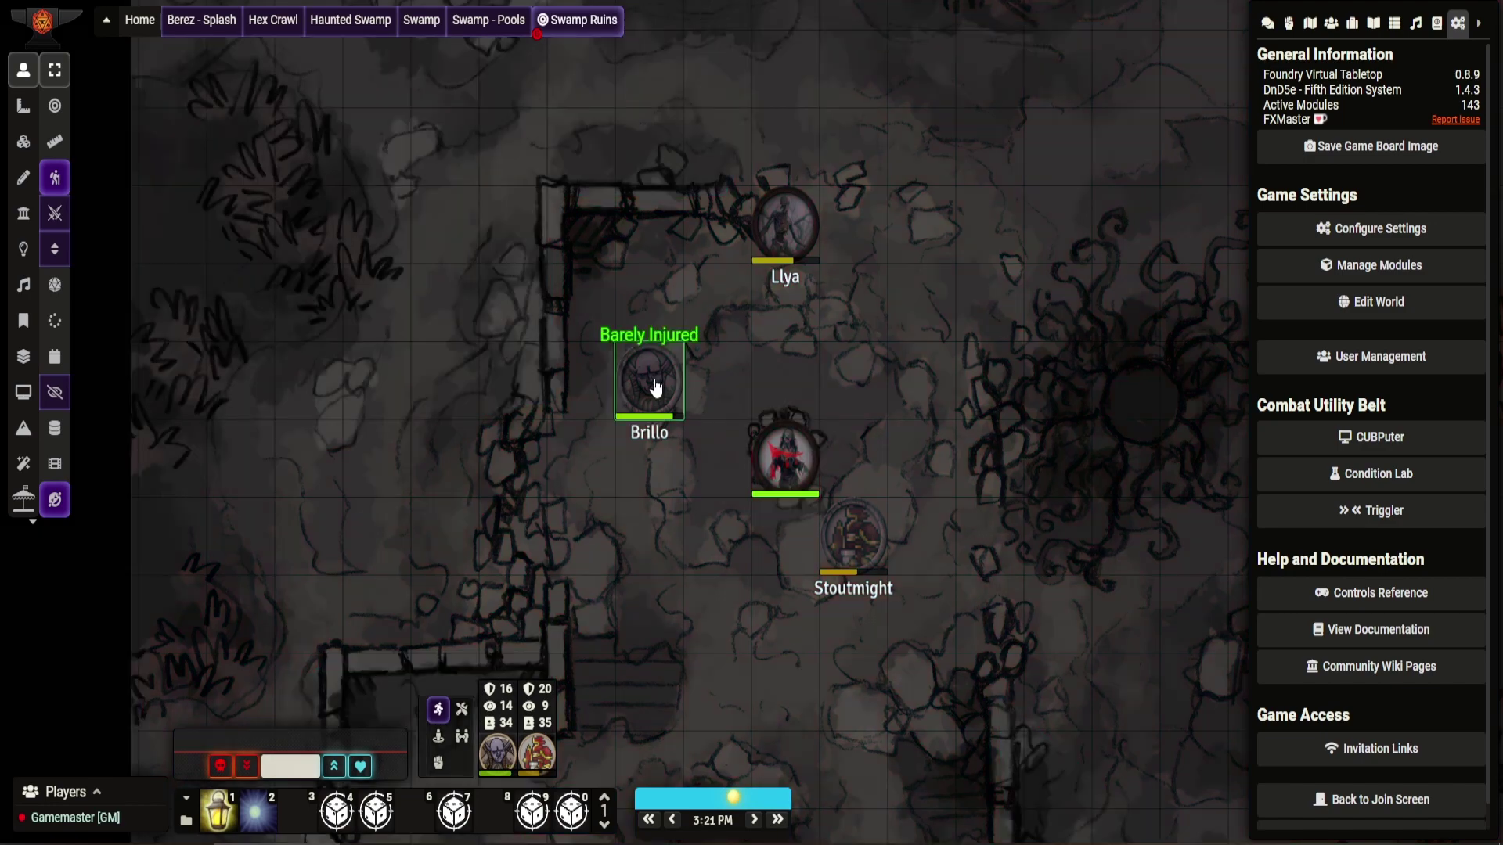
Filter the module settings for "per", set Perfect Vision's Monochrome Vision Color to #ffffff and save the changes.
{"action": "left_click", "coordinate": [1351, 247]}
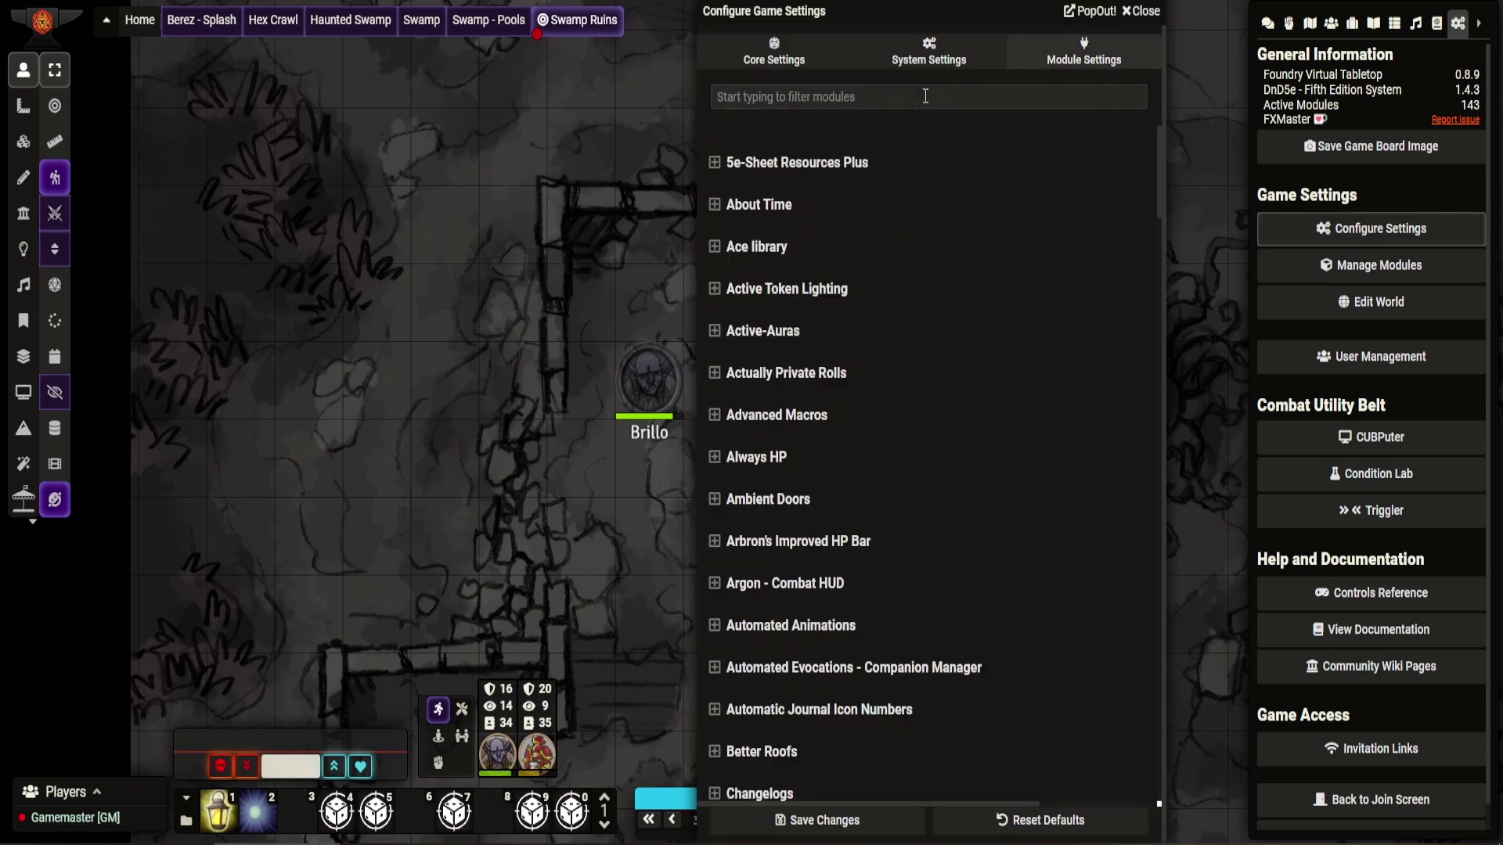
{"action": "left_click", "coordinate": [925, 96]}
{"action": "type", "text": "per"}
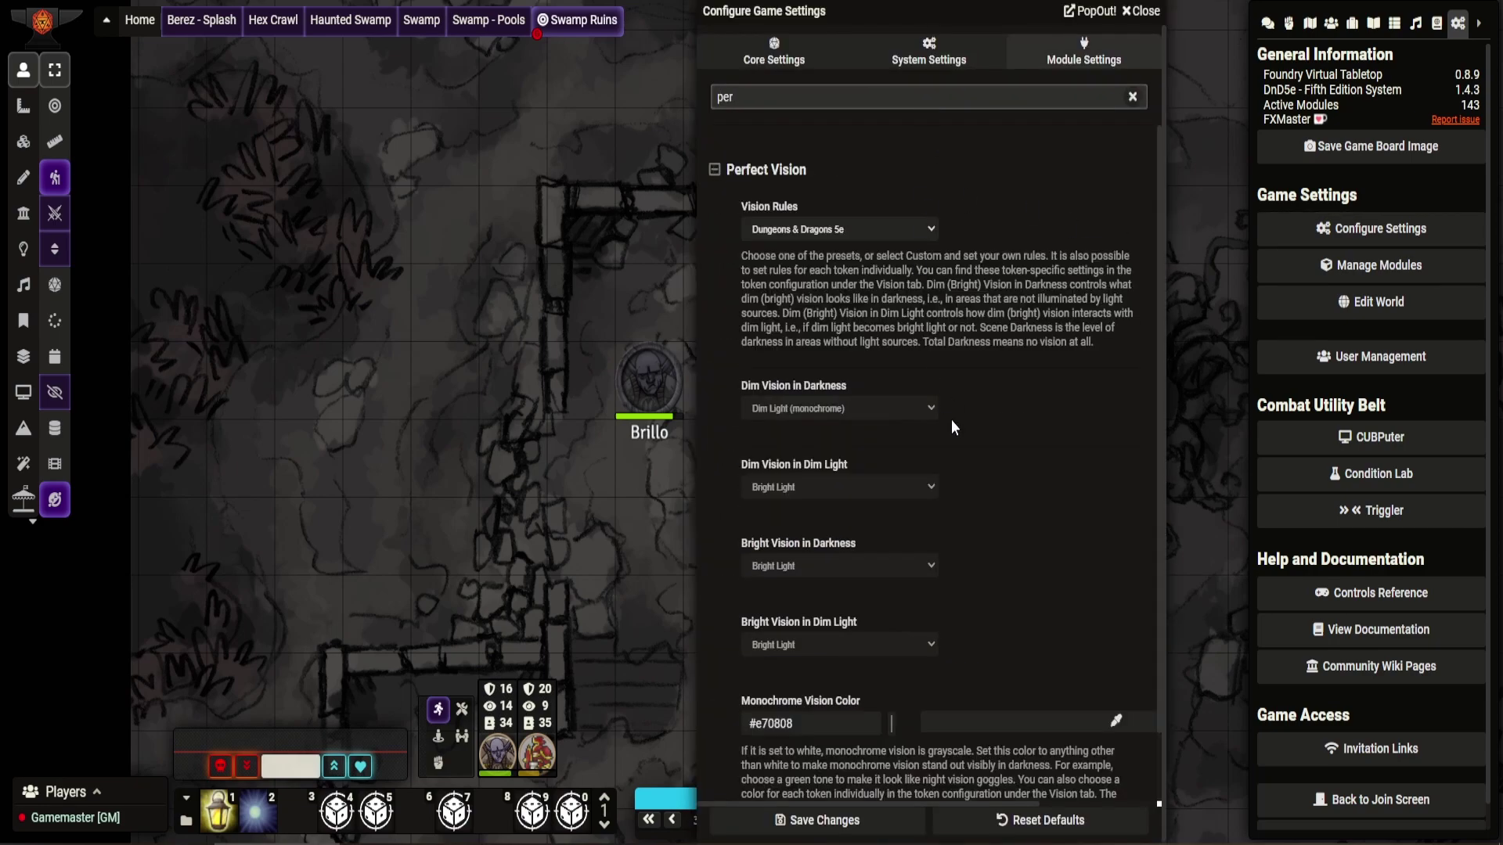
{"action": "scroll", "coordinate": [952, 420], "scroll_direction": "down", "scroll_amount": 1}
{"action": "left_click", "coordinate": [893, 649]}
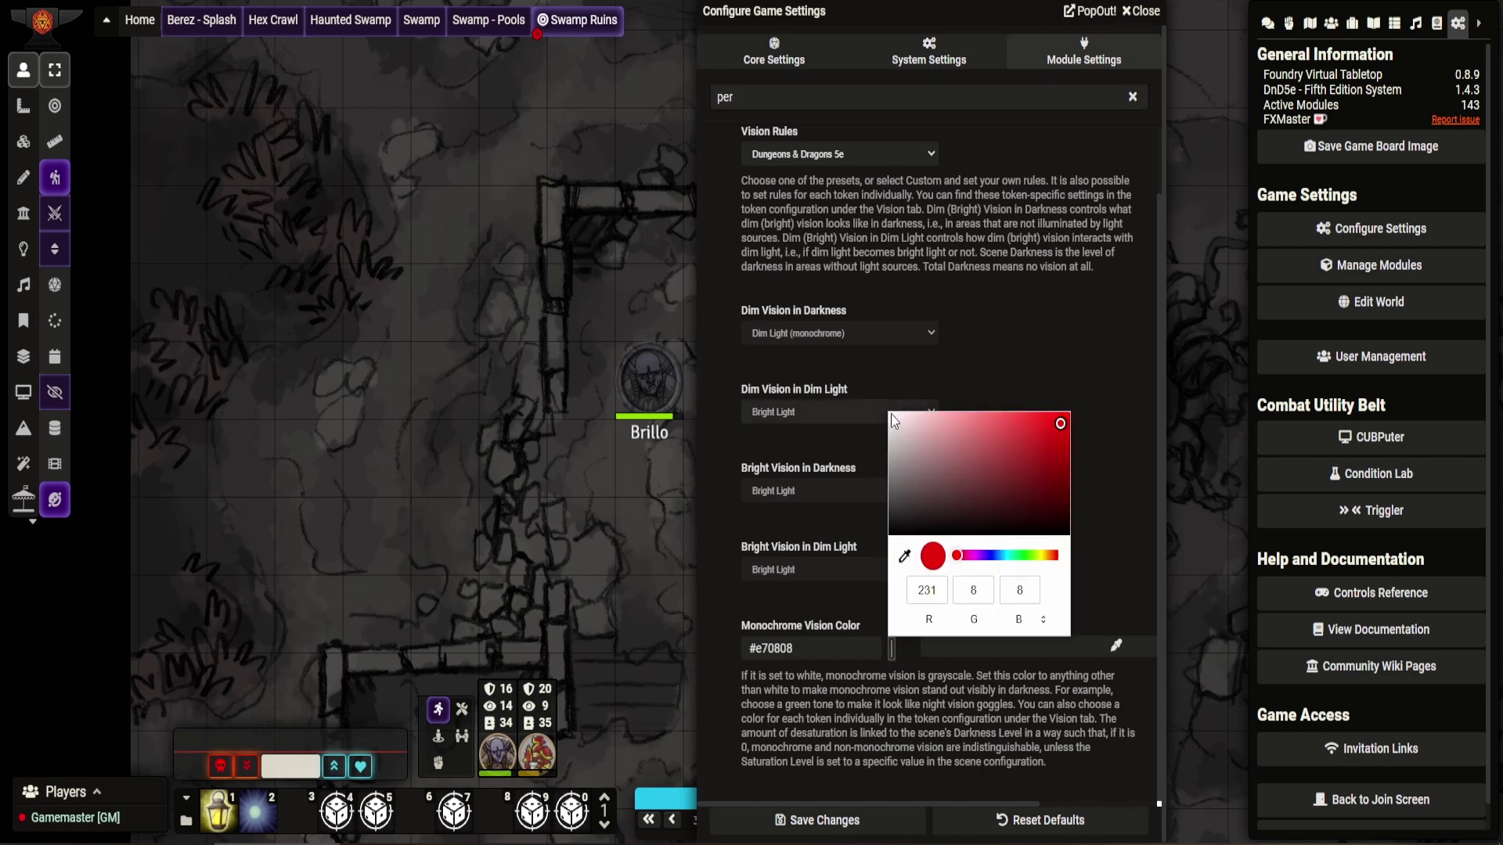
{"action": "left_click", "coordinate": [891, 415]}
{"action": "left_click", "coordinate": [1058, 373]}
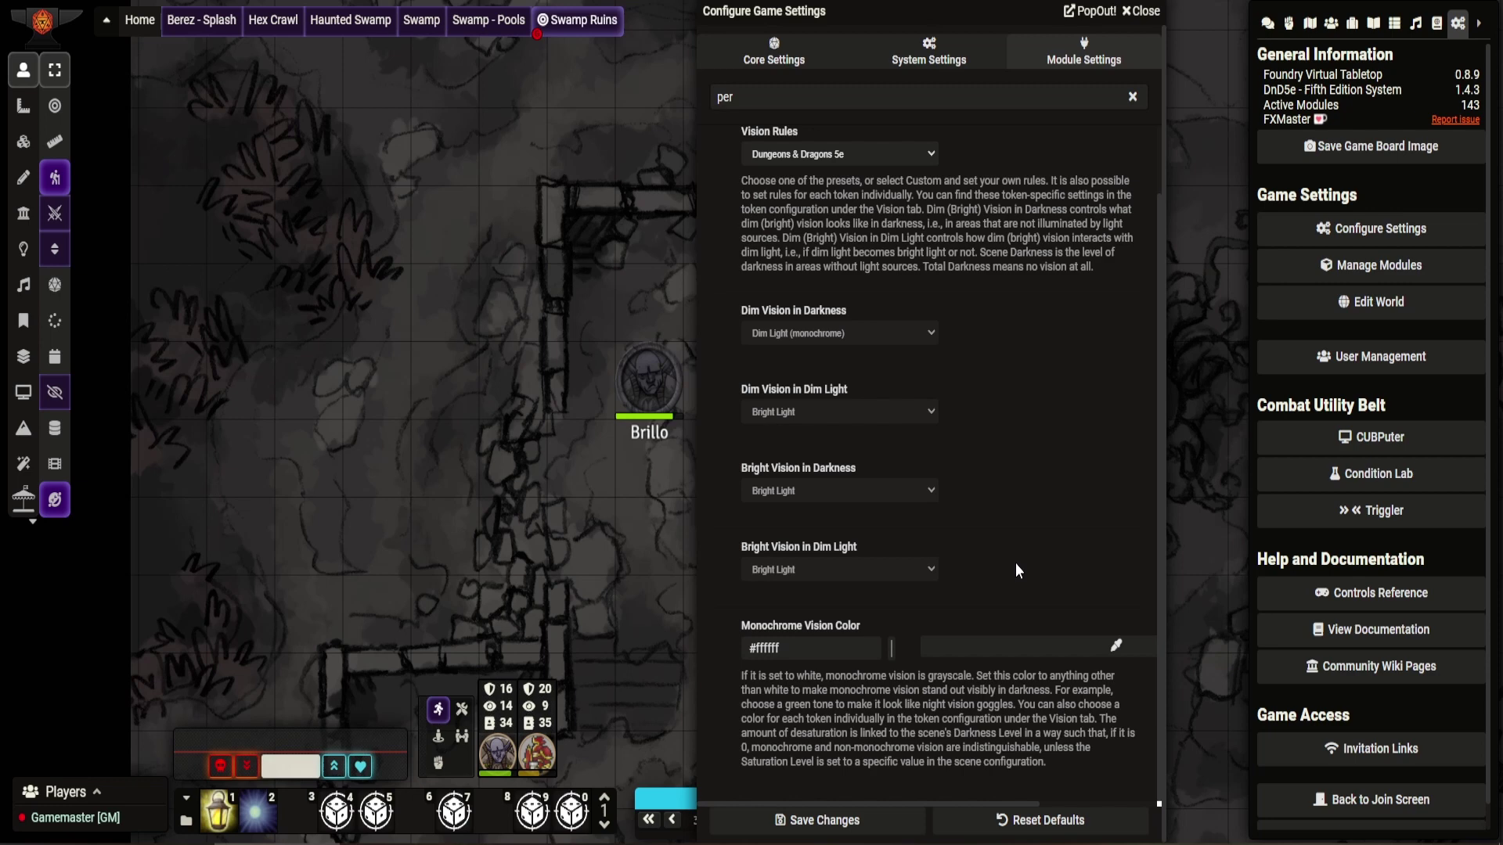
{"action": "left_click", "coordinate": [822, 820]}
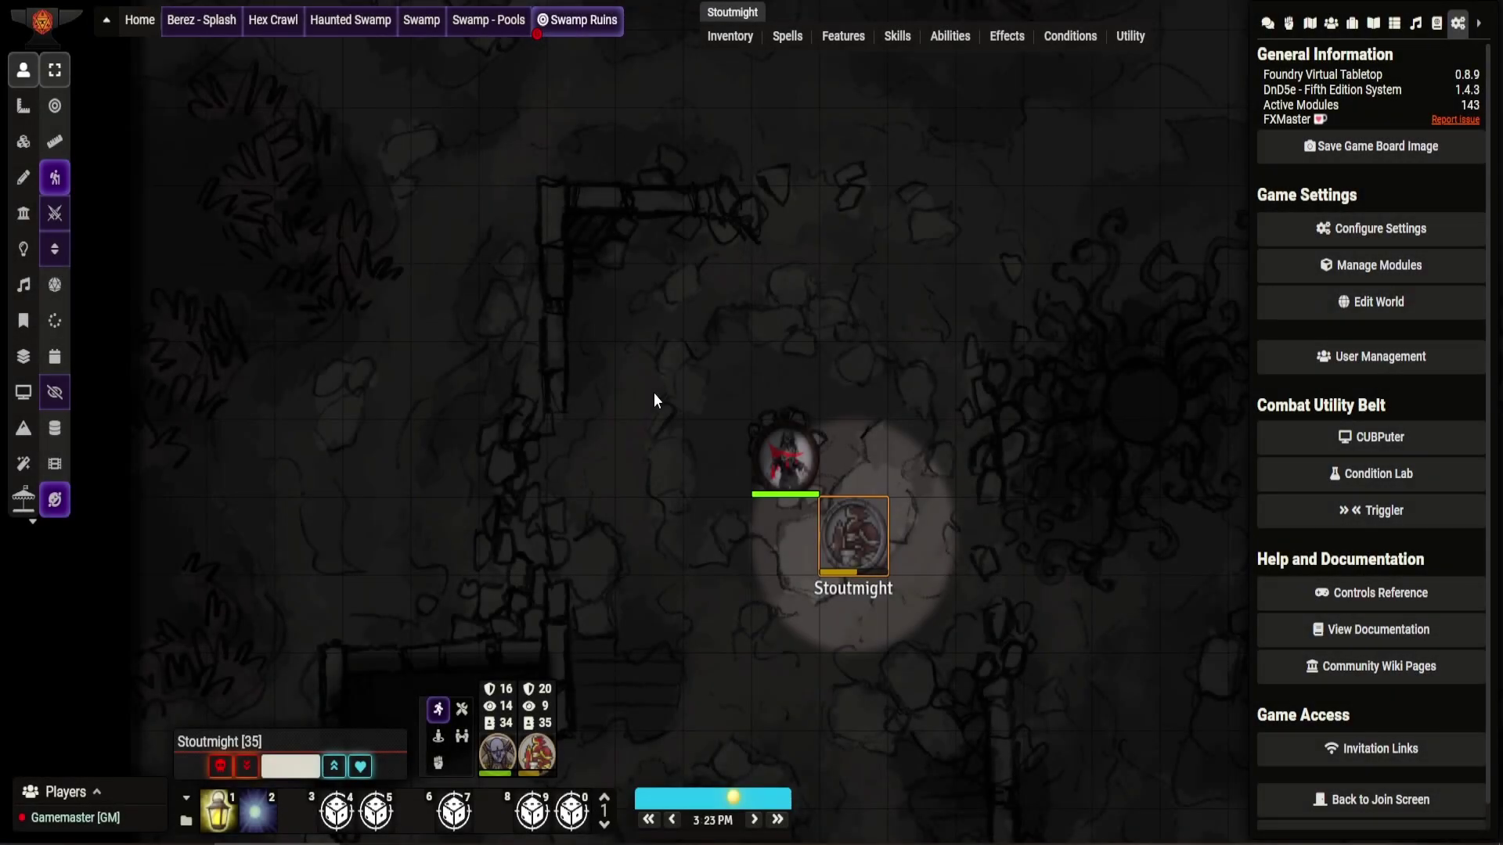
Select Stoutmight and Brillo in turn to compare their vision in darkness, and open Brillo's character sheet.
{"action": "left_click", "coordinate": [679, 435]}
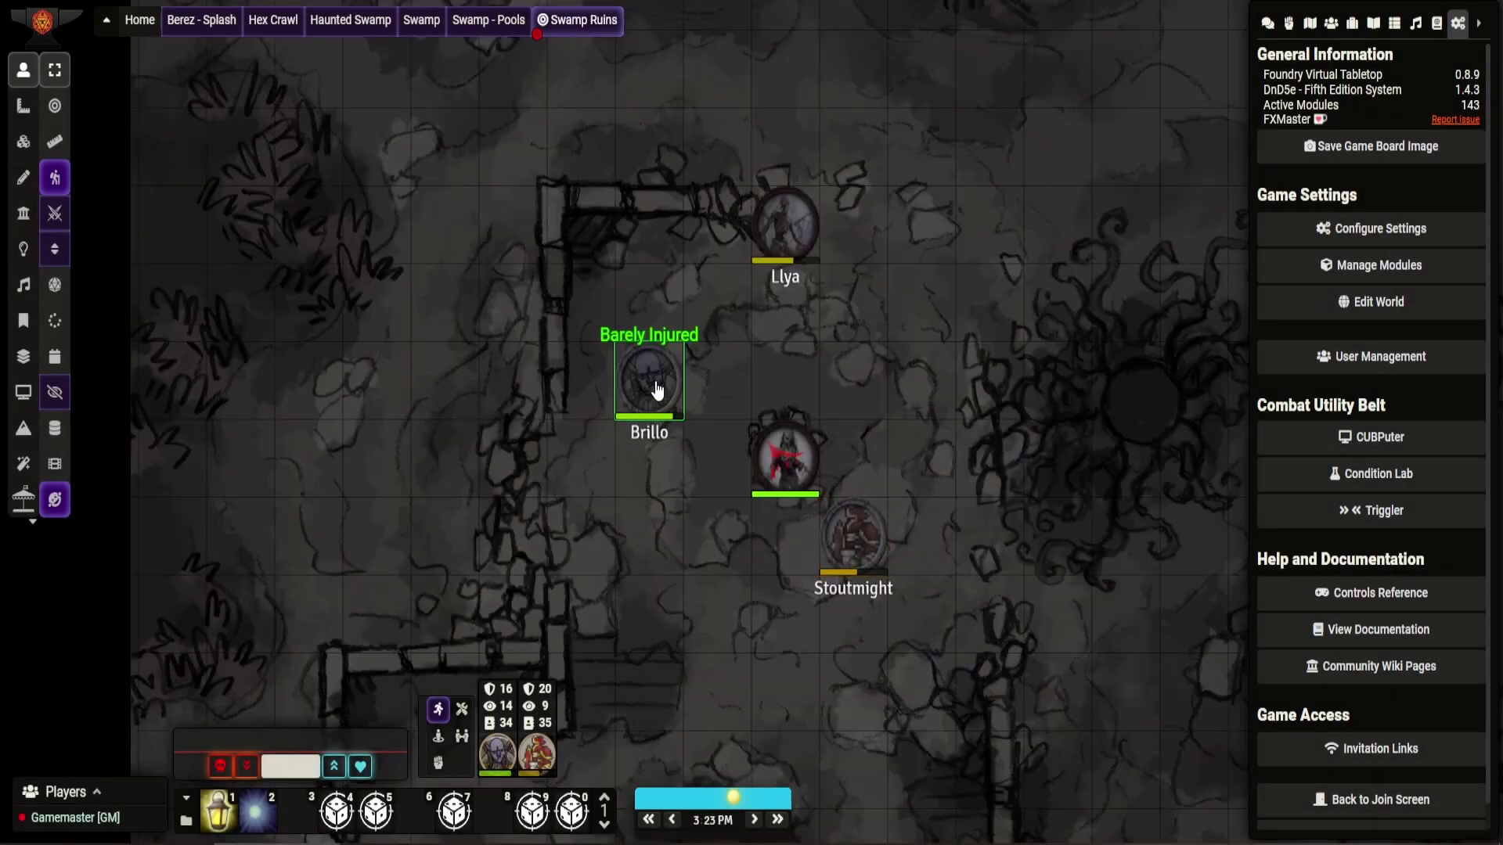
{"action": "left_click", "coordinate": [654, 384]}
{"action": "left_click", "coordinate": [855, 528]}
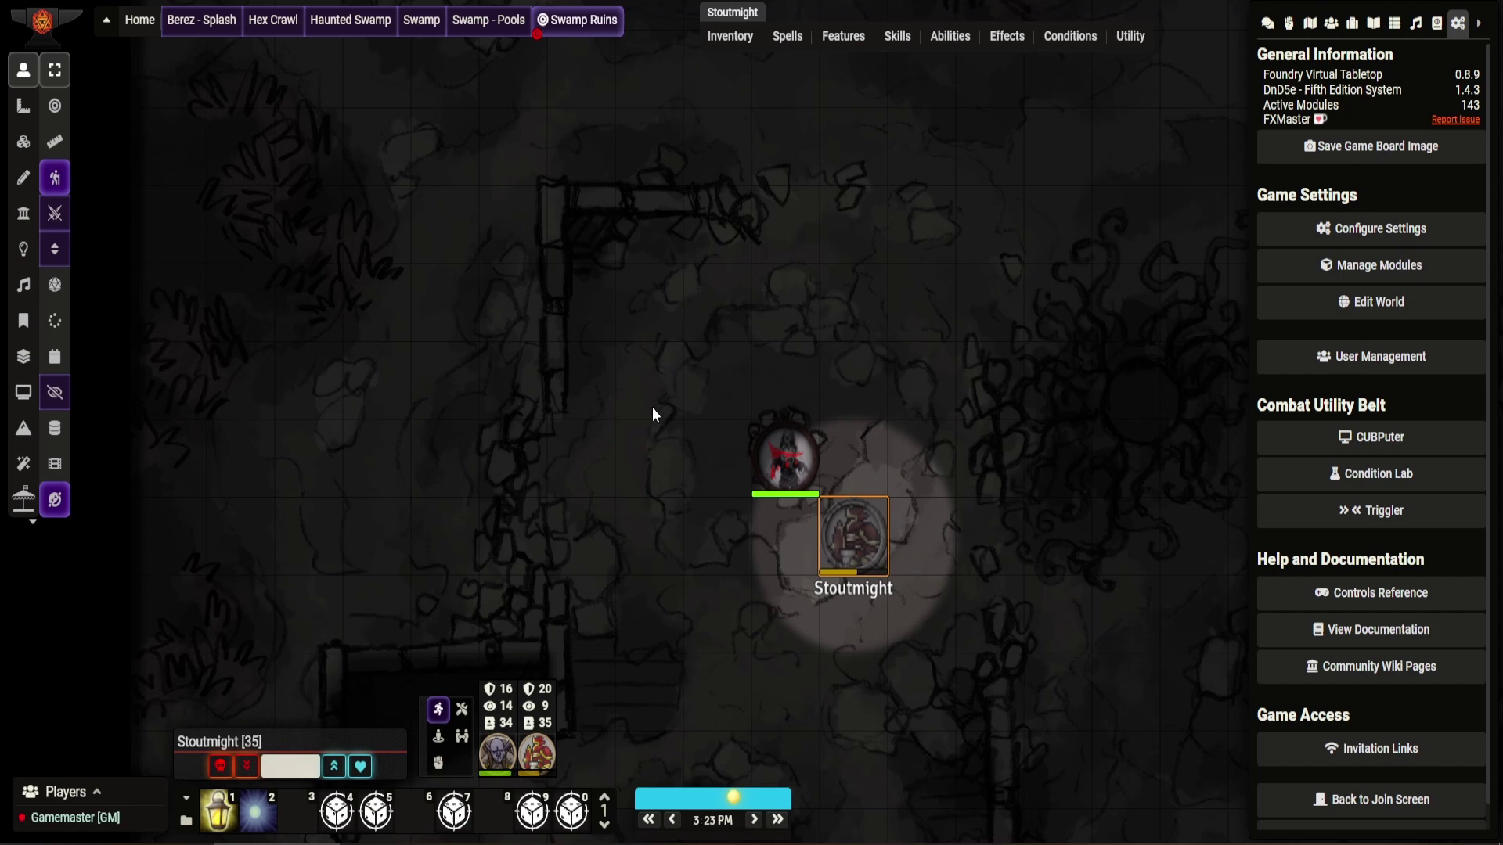
{"action": "left_click_drag", "start_coordinate": [646, 398], "coordinate": [692, 457]}
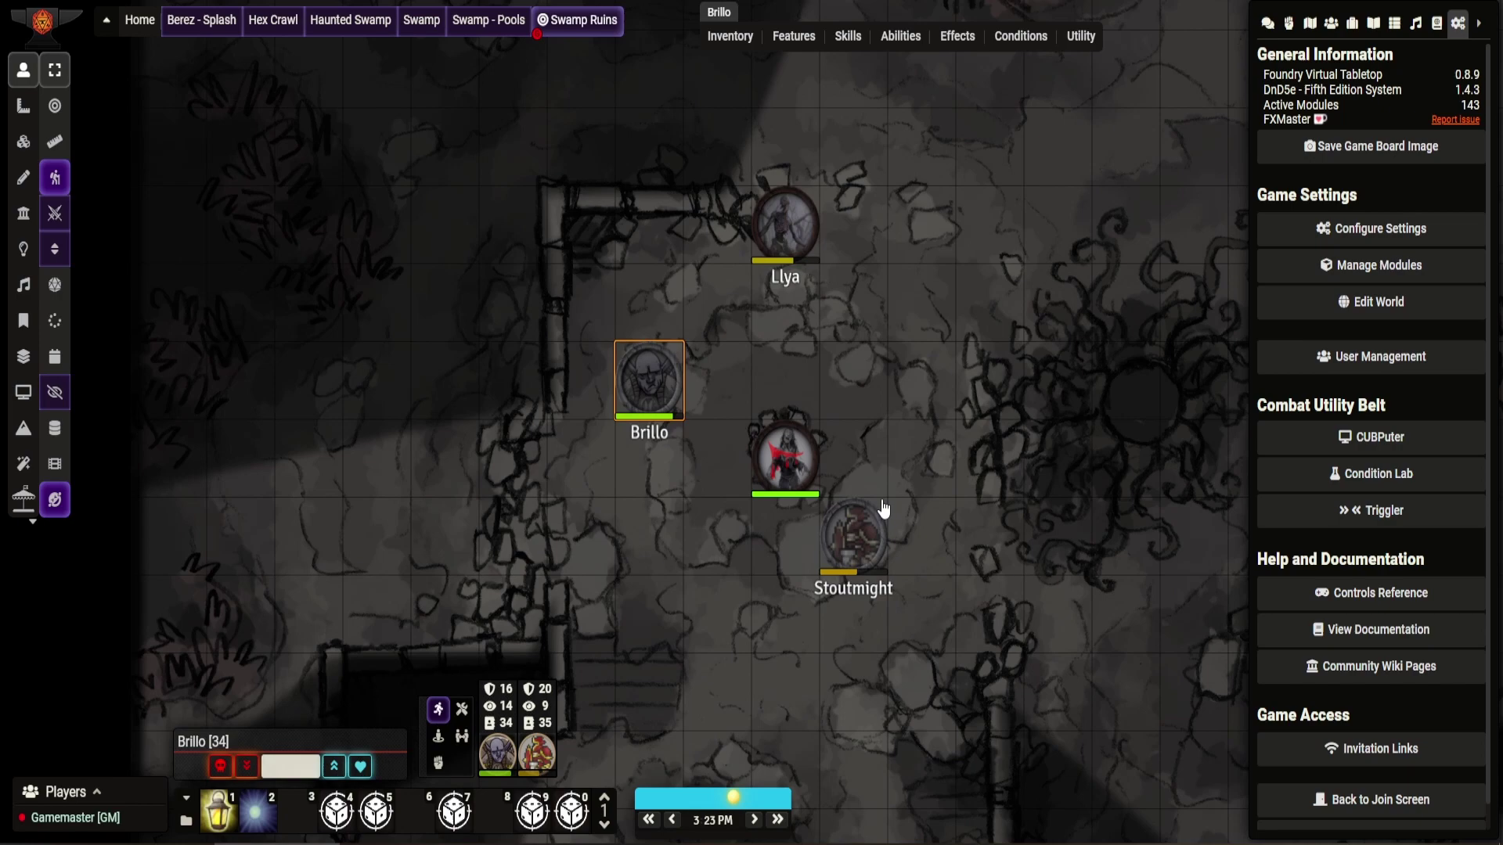
{"action": "double_click", "coordinate": [642, 378]}
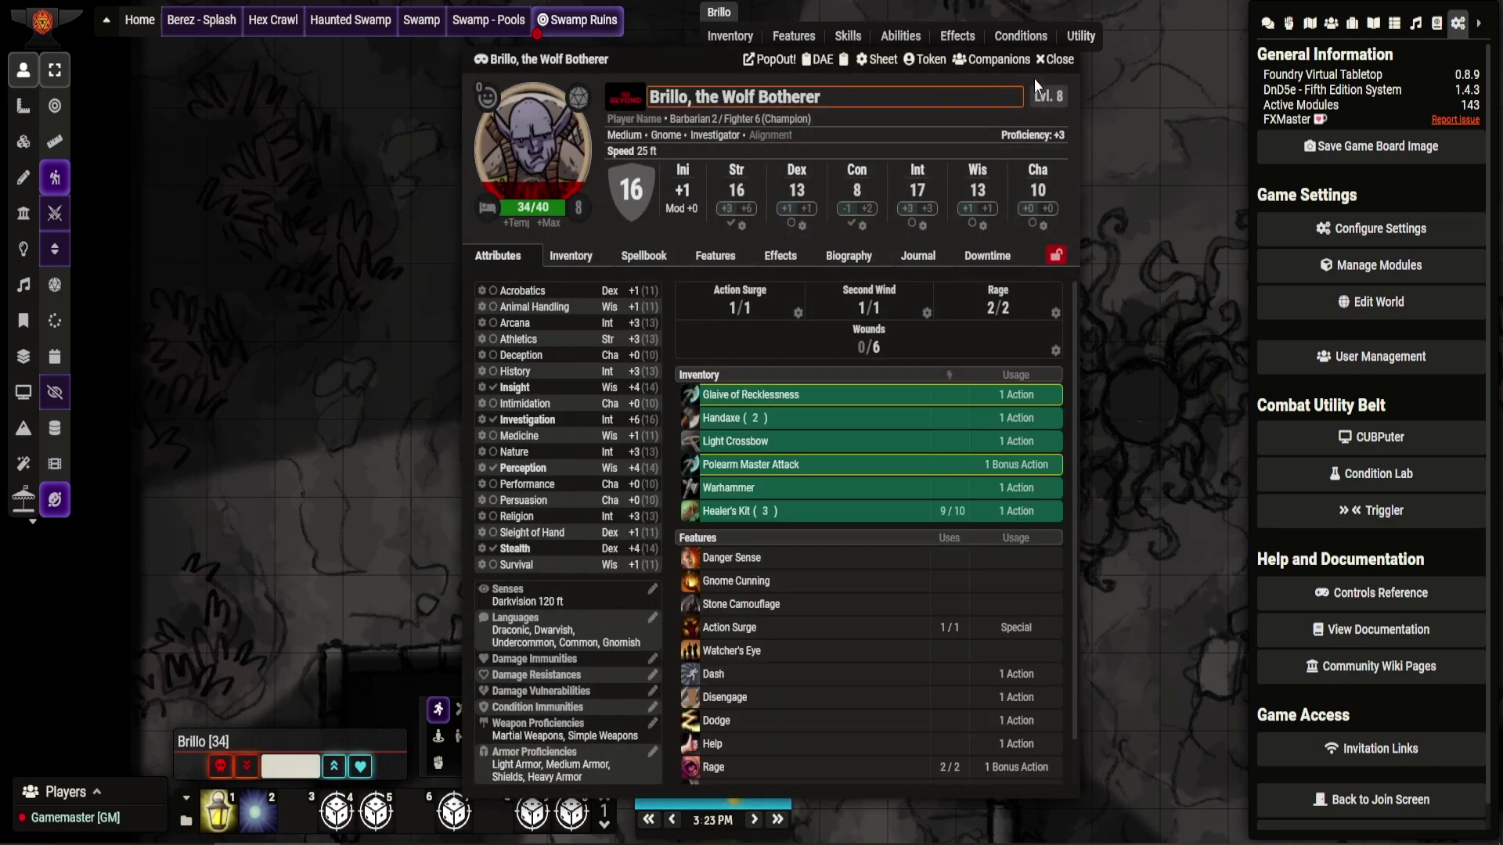
Close Brillo's character sheet, examine the vision settings in Brillo's token configuration, and close it without changes.
{"action": "left_click", "coordinate": [1056, 60]}
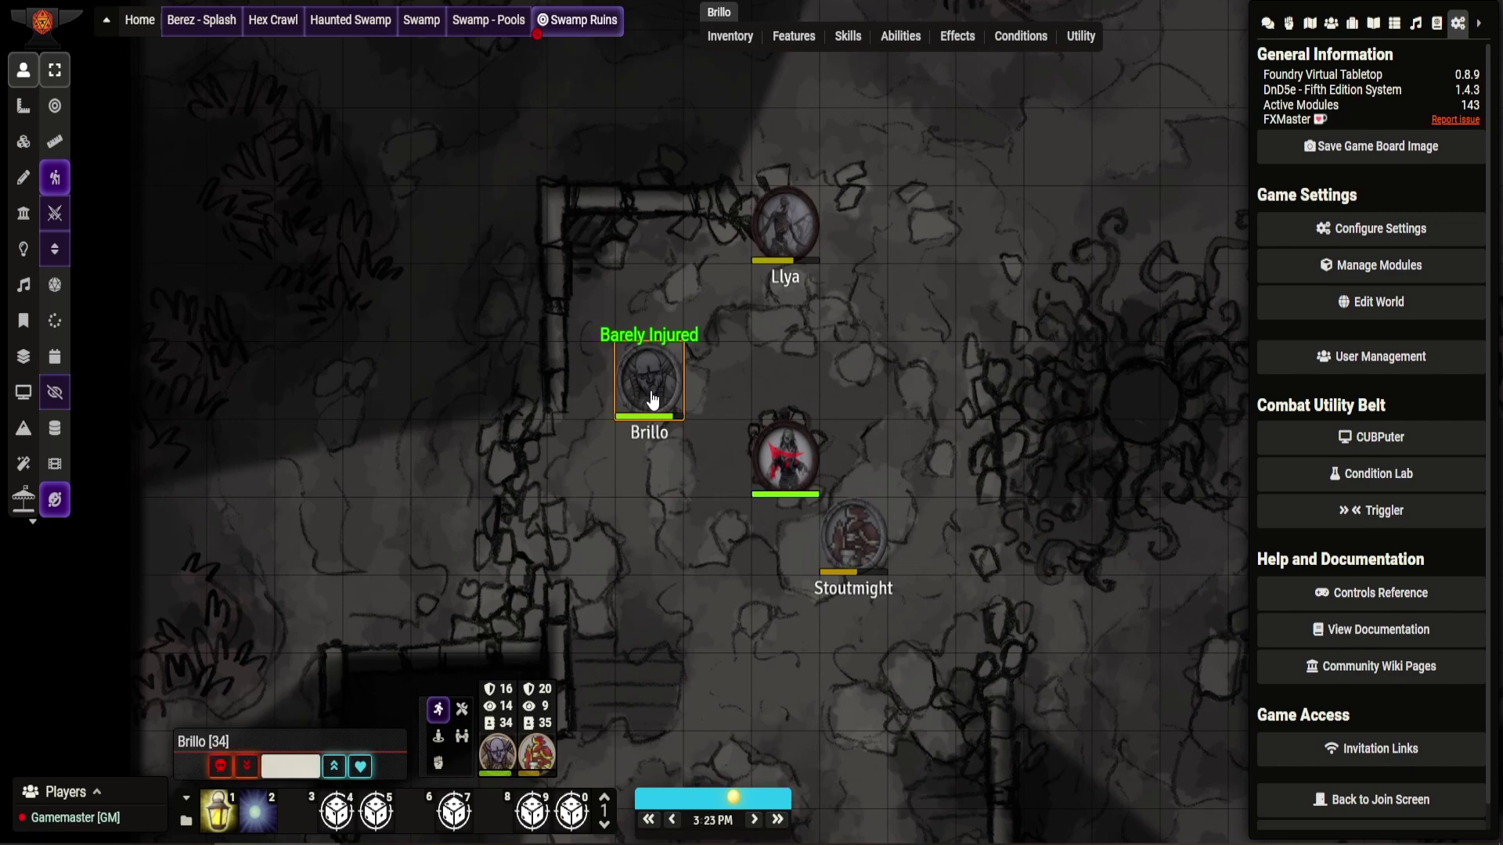
{"action": "right_click", "coordinate": [652, 400]}
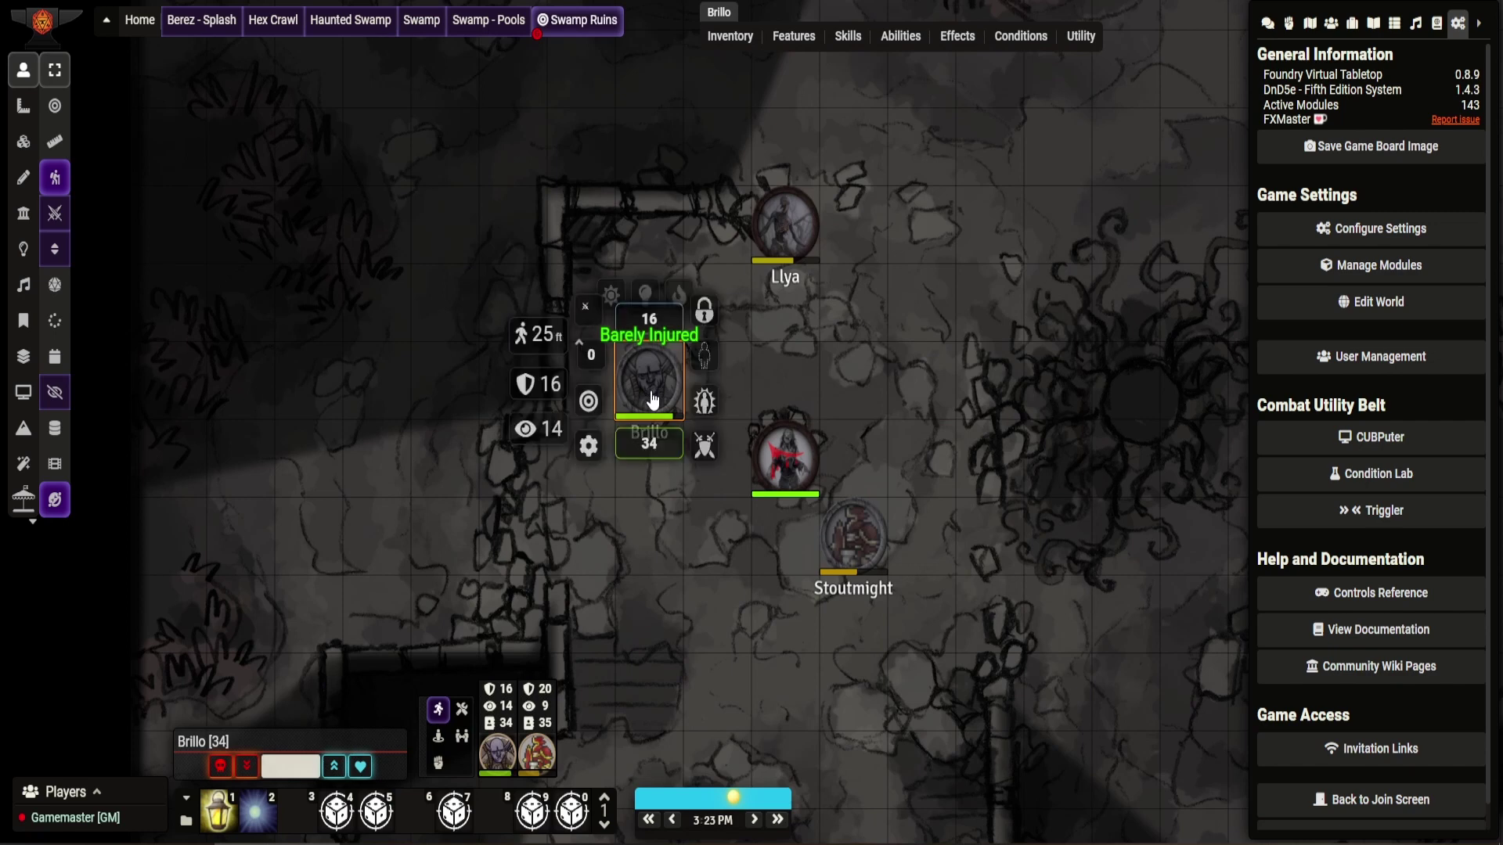
{"action": "left_click", "coordinate": [588, 445]}
{"action": "left_click", "coordinate": [823, 313]}
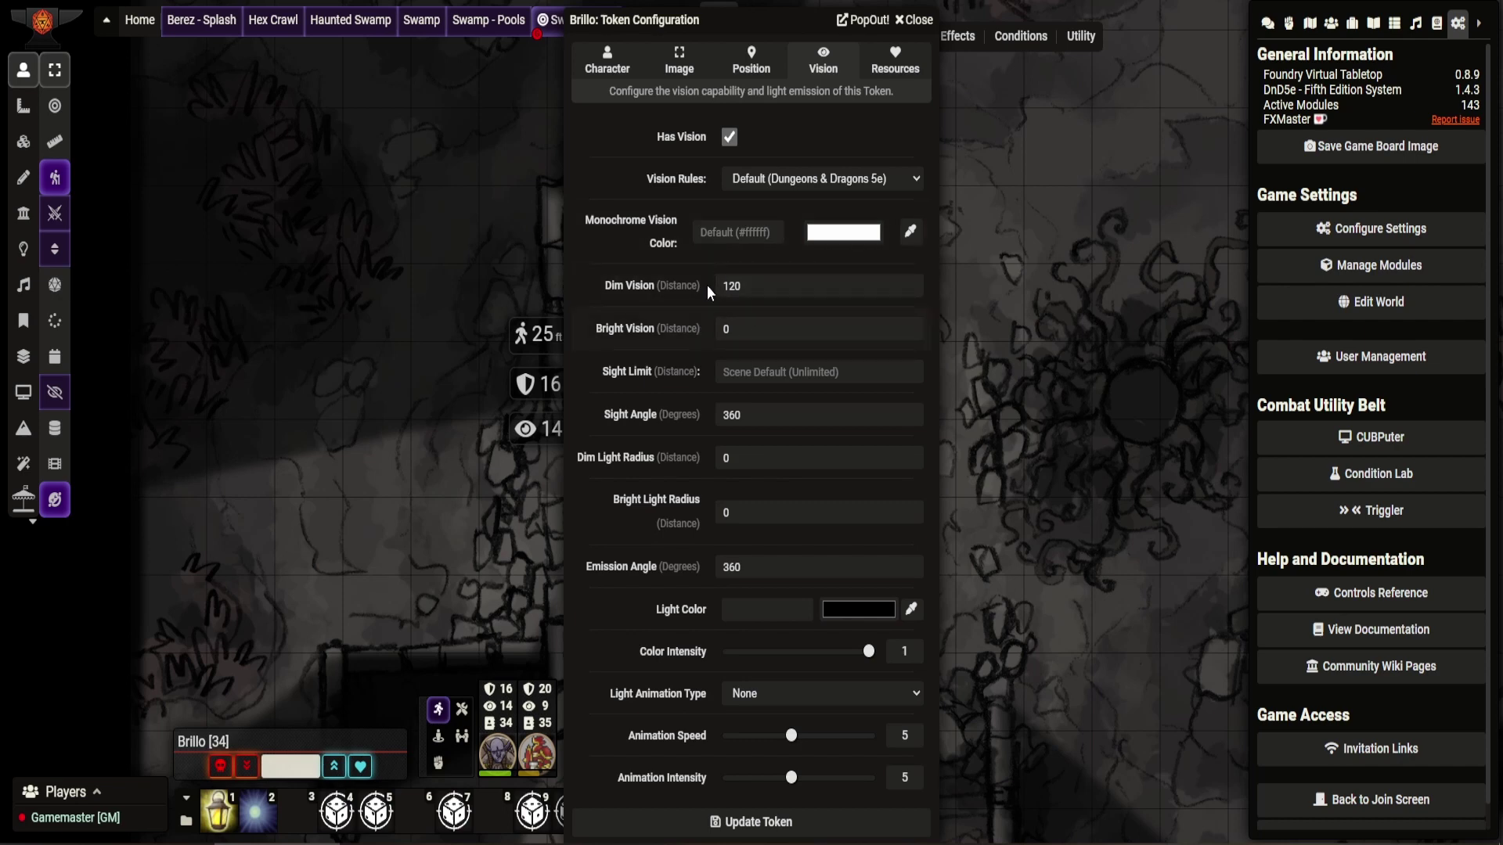
{"action": "left_click", "coordinate": [912, 23]}
Examine Stoutmight's character sheet and the vision settings in its token configuration, closing both without changes.
{"action": "left_click", "coordinate": [854, 534]}
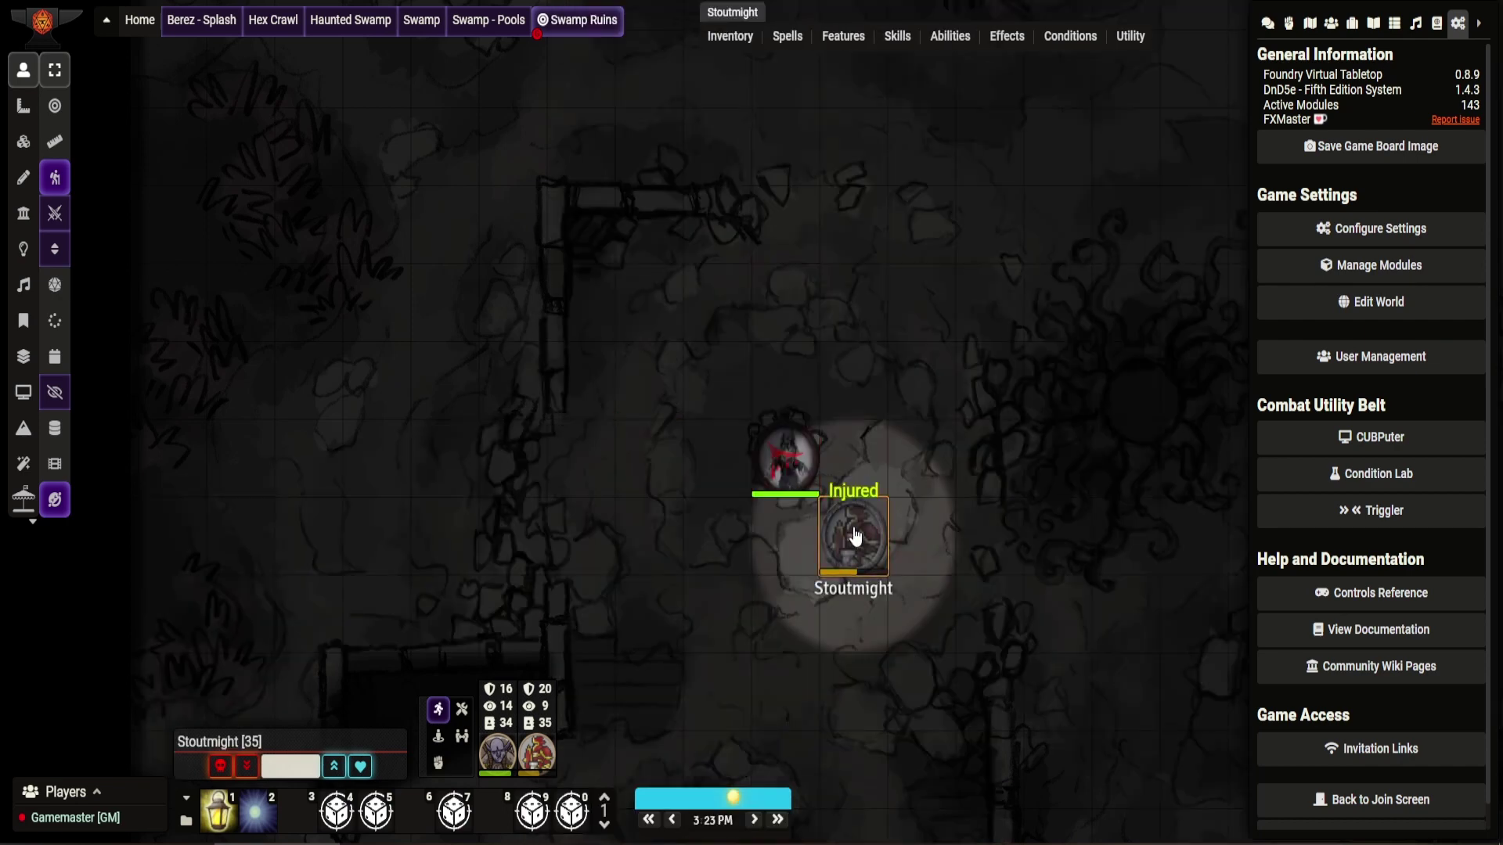
{"action": "double_click", "coordinate": [853, 527]}
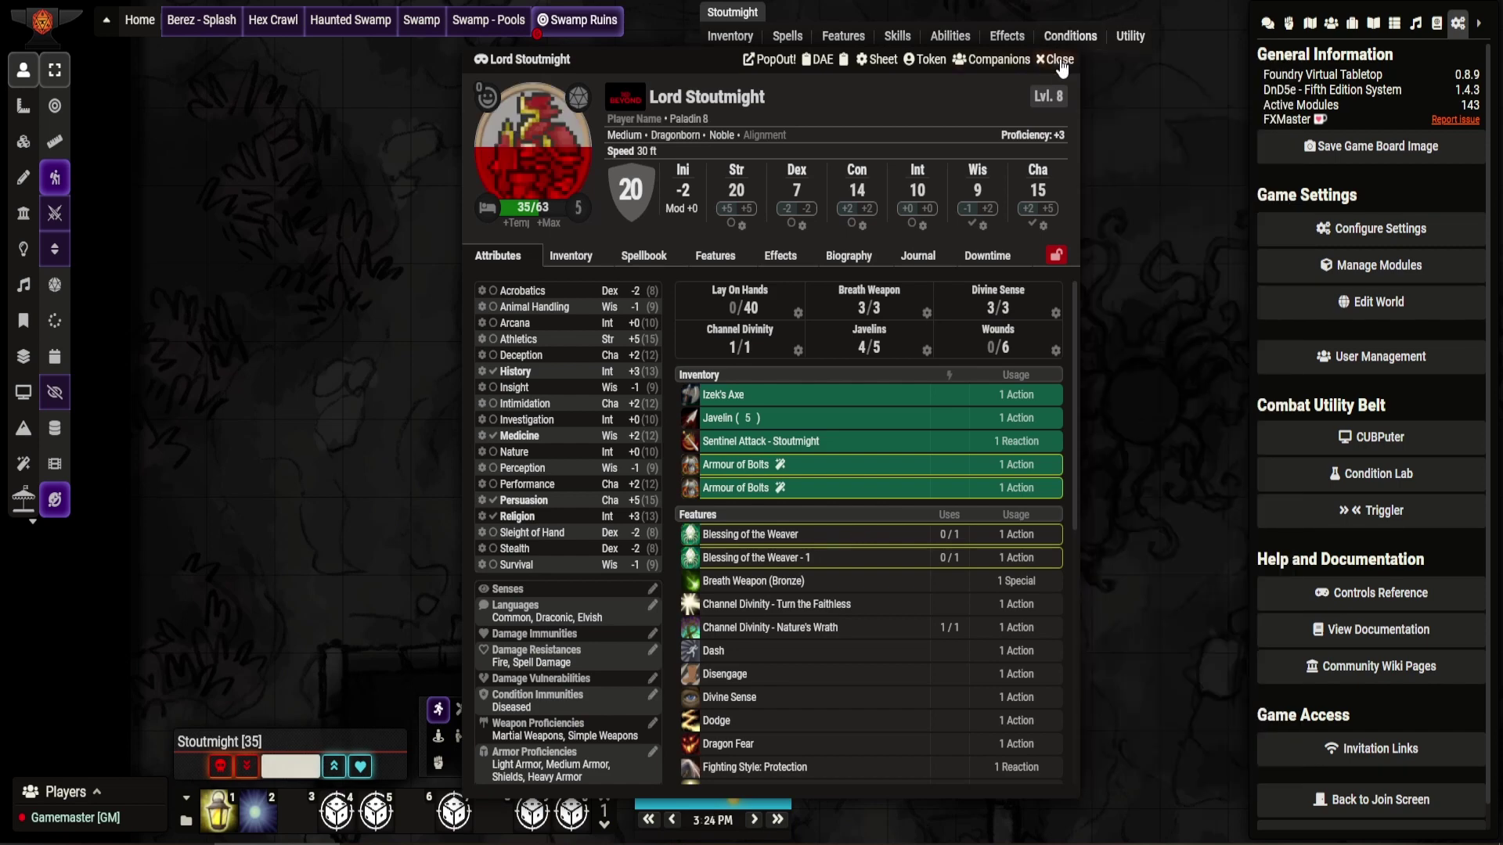
{"action": "key", "text": "Escape"}
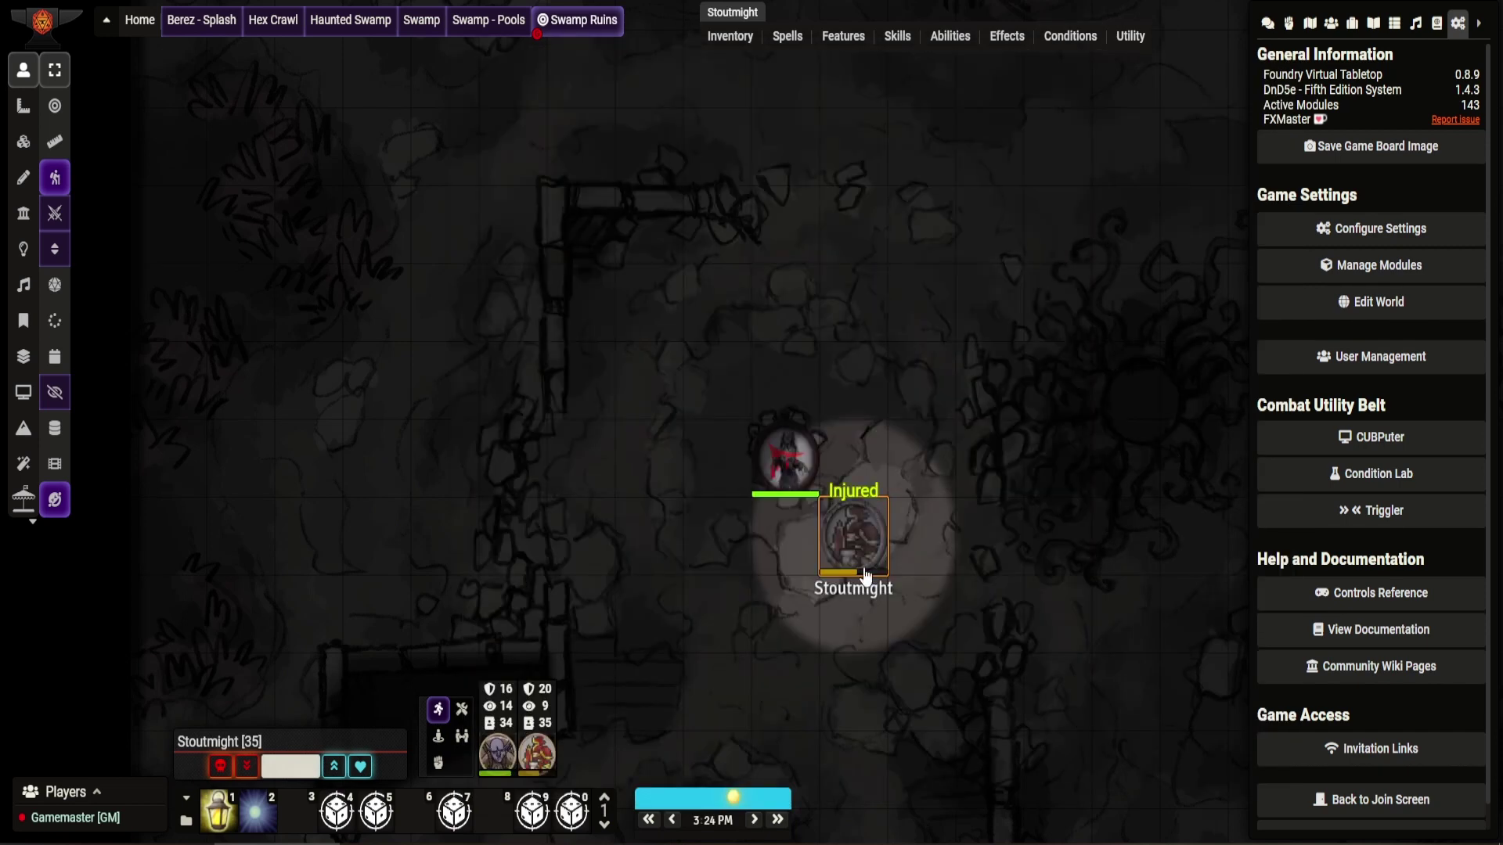
{"action": "right_click", "coordinate": [865, 577]}
{"action": "left_click", "coordinate": [793, 603]}
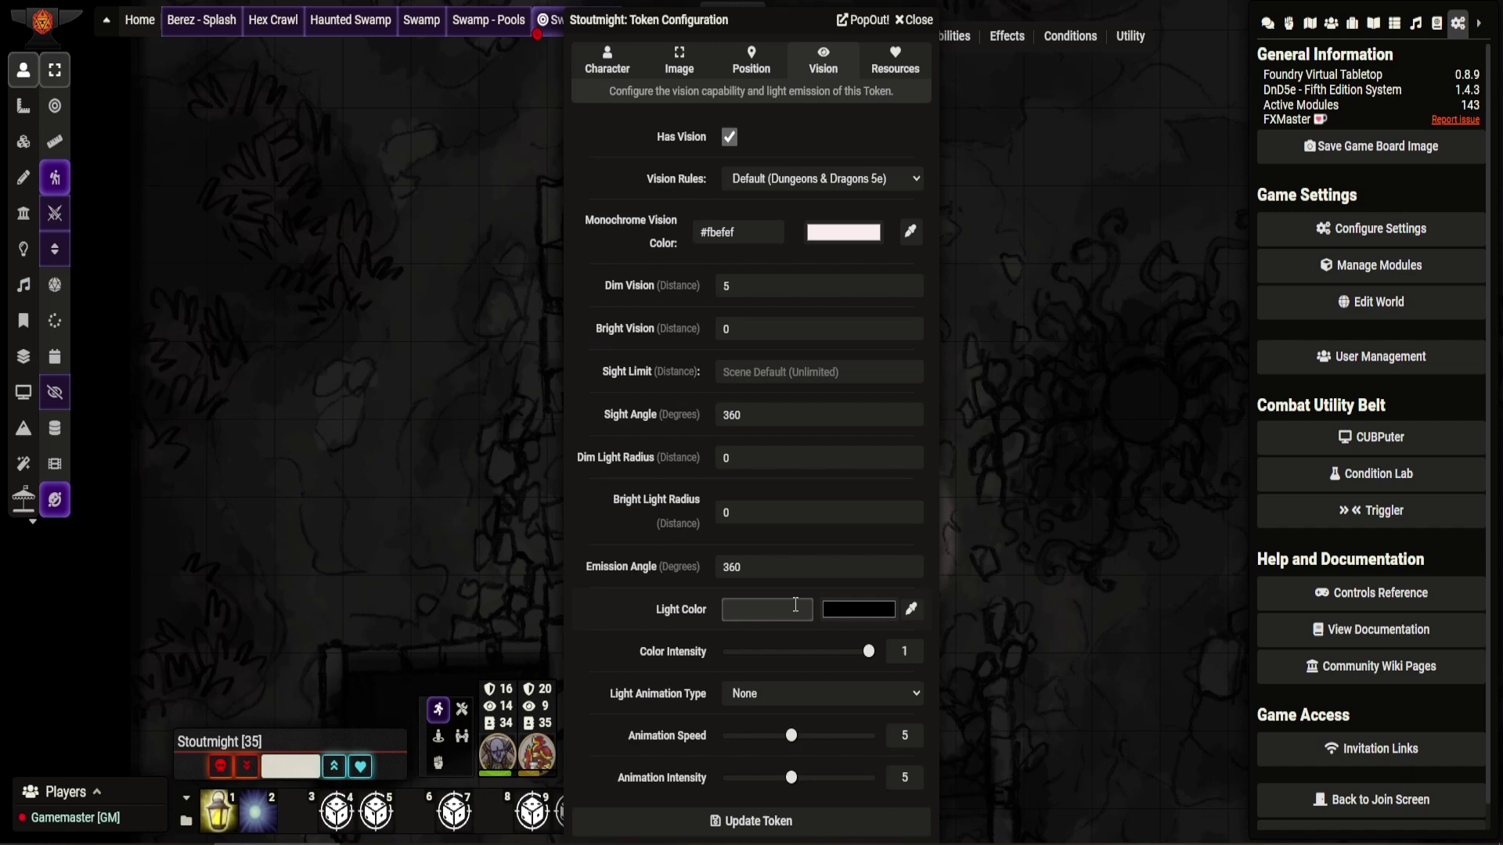
{"action": "left_click", "coordinate": [908, 21]}
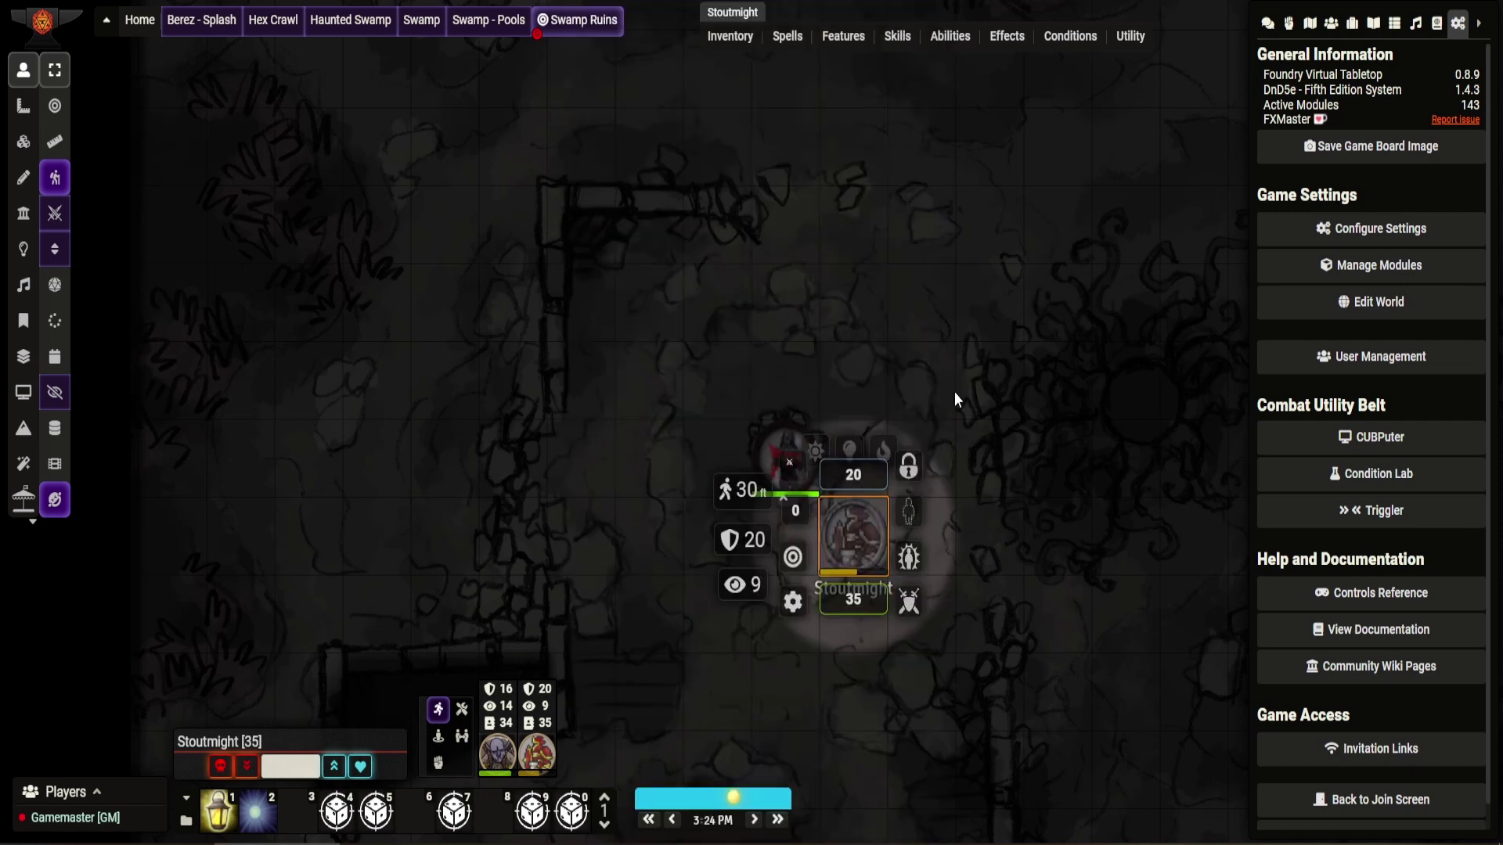
Open the Brillo actor from the actor directory, examine its prototype token's vision settings, and close both windows.
{"action": "left_click", "coordinate": [1331, 23]}
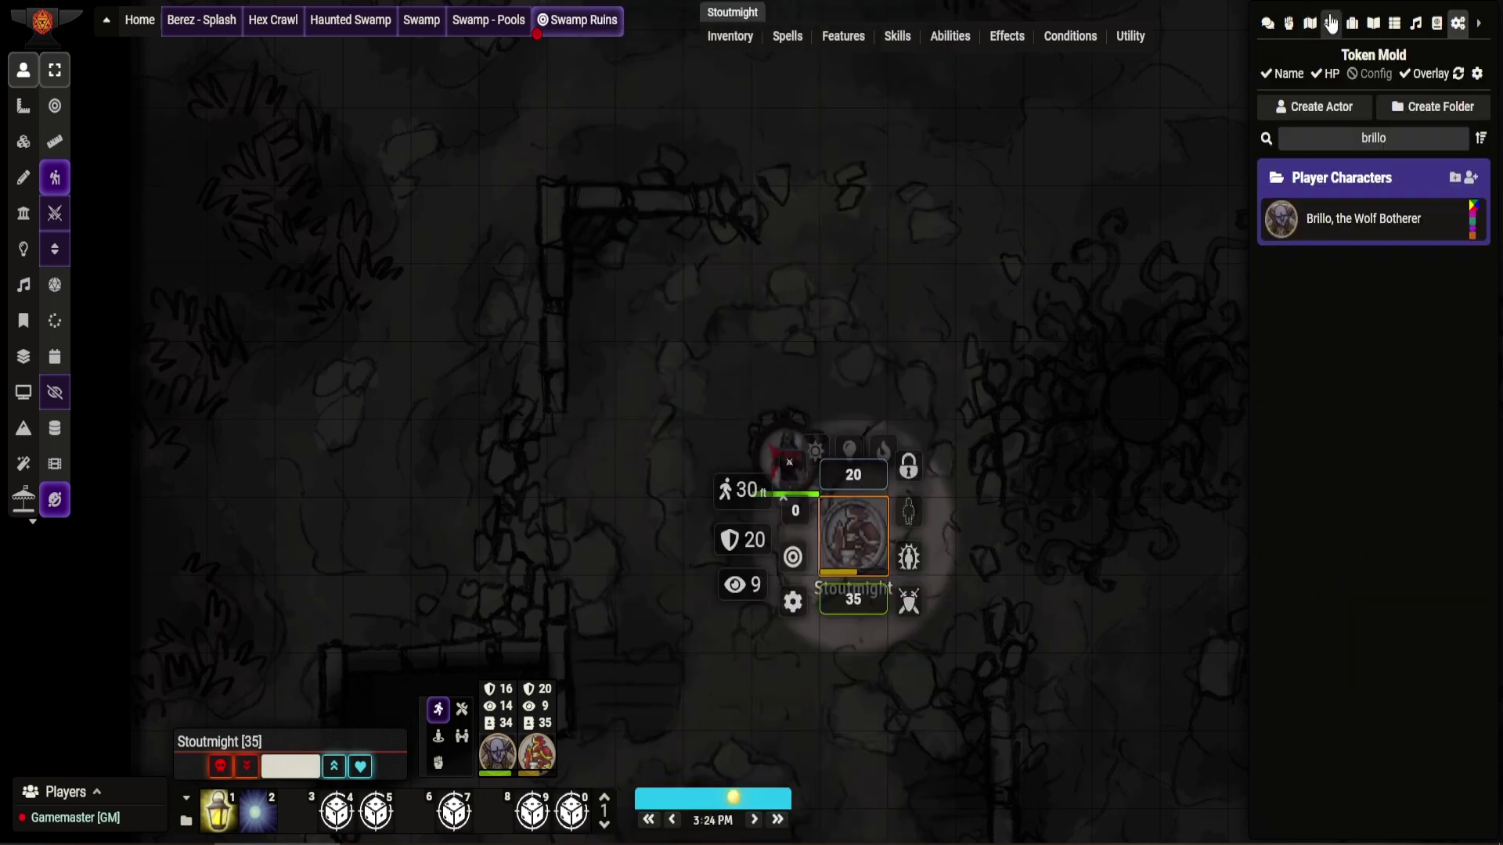
{"action": "left_click", "coordinate": [1350, 239]}
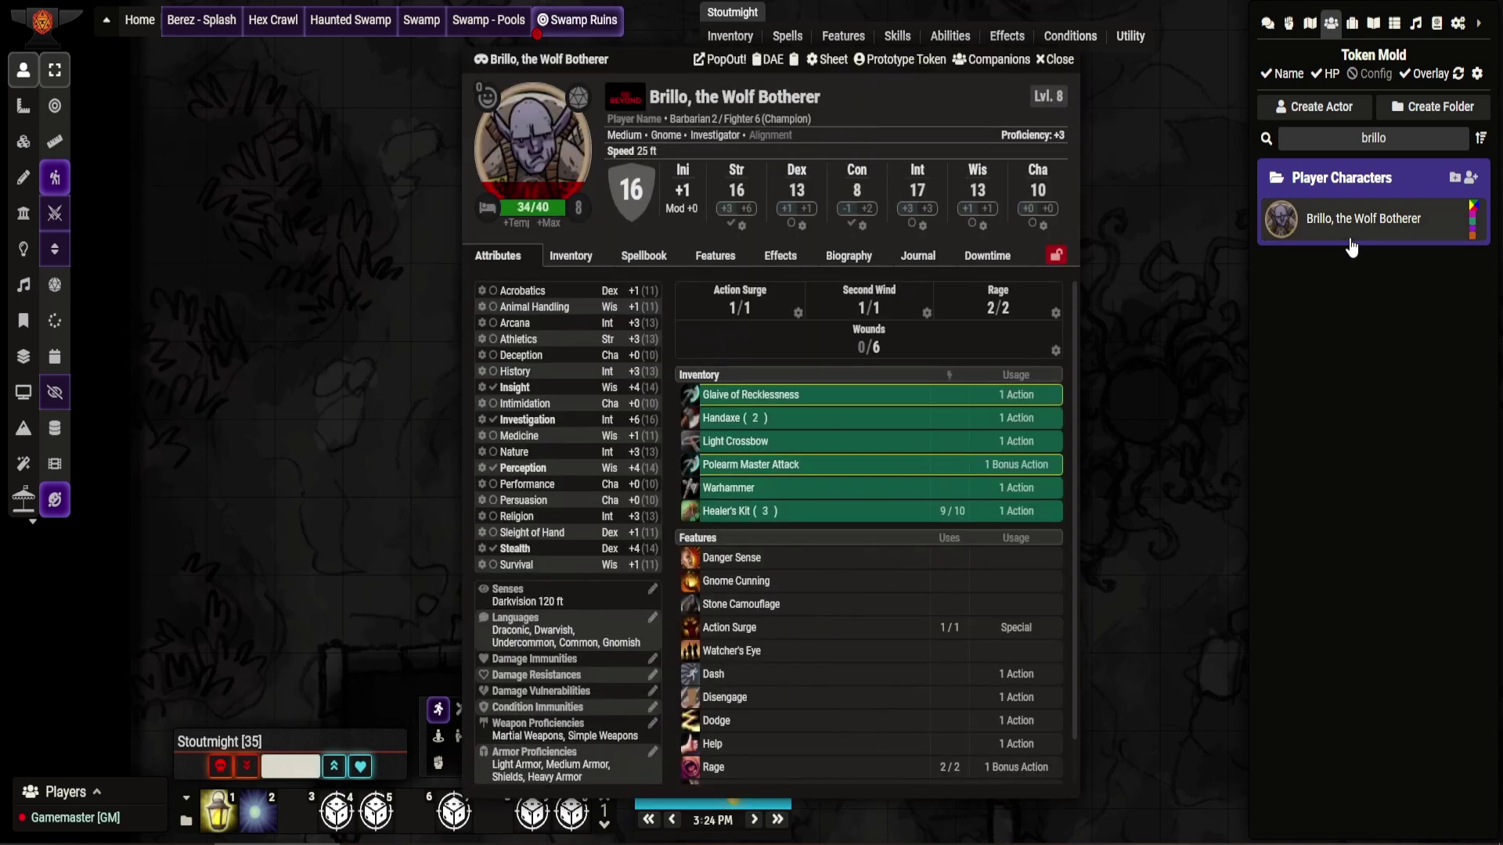
{"action": "left_click", "coordinate": [898, 60]}
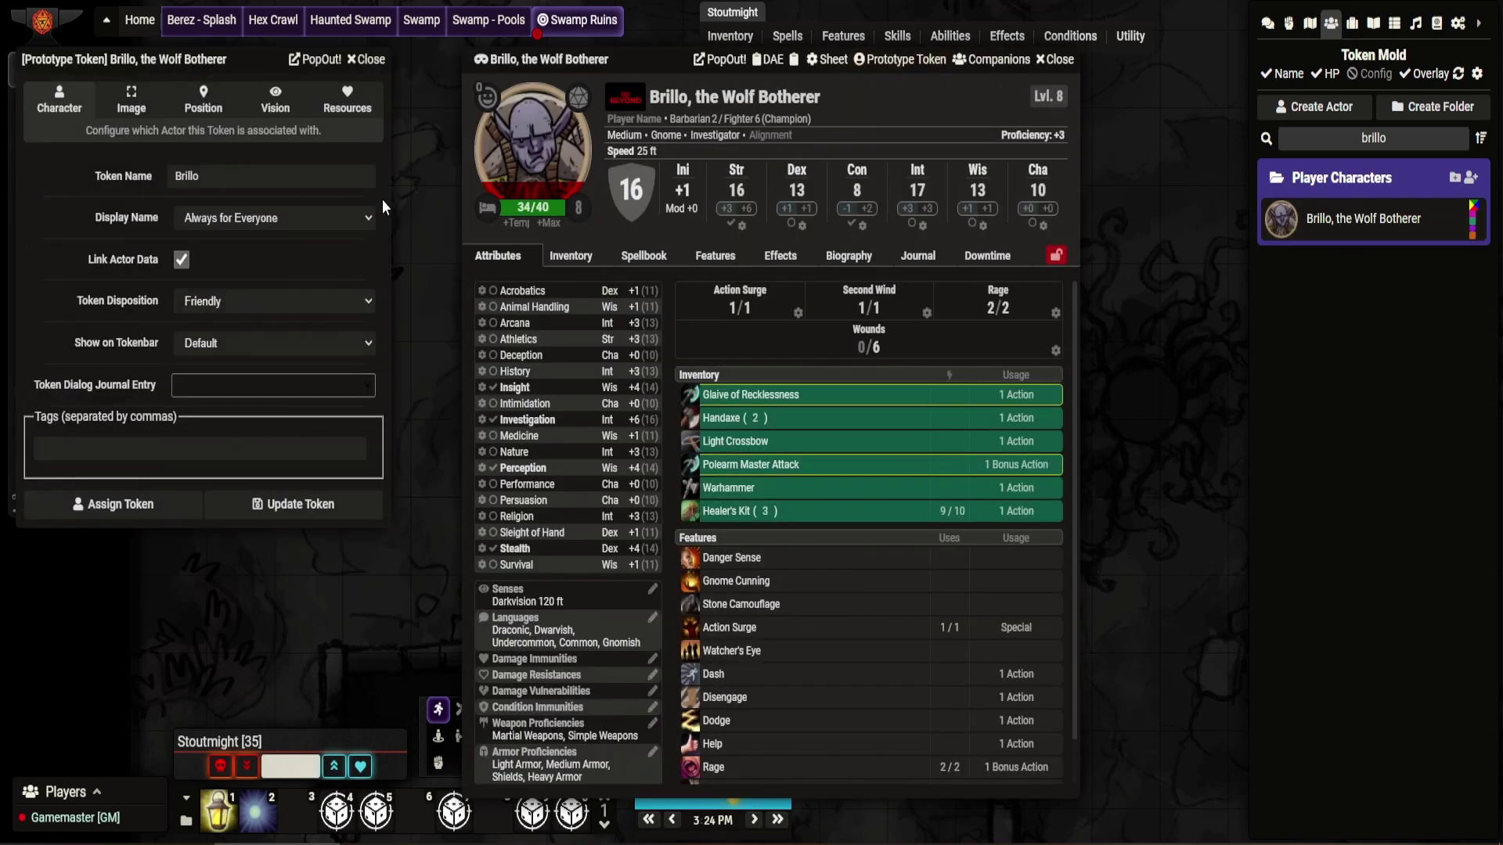
{"action": "left_click", "coordinate": [275, 102]}
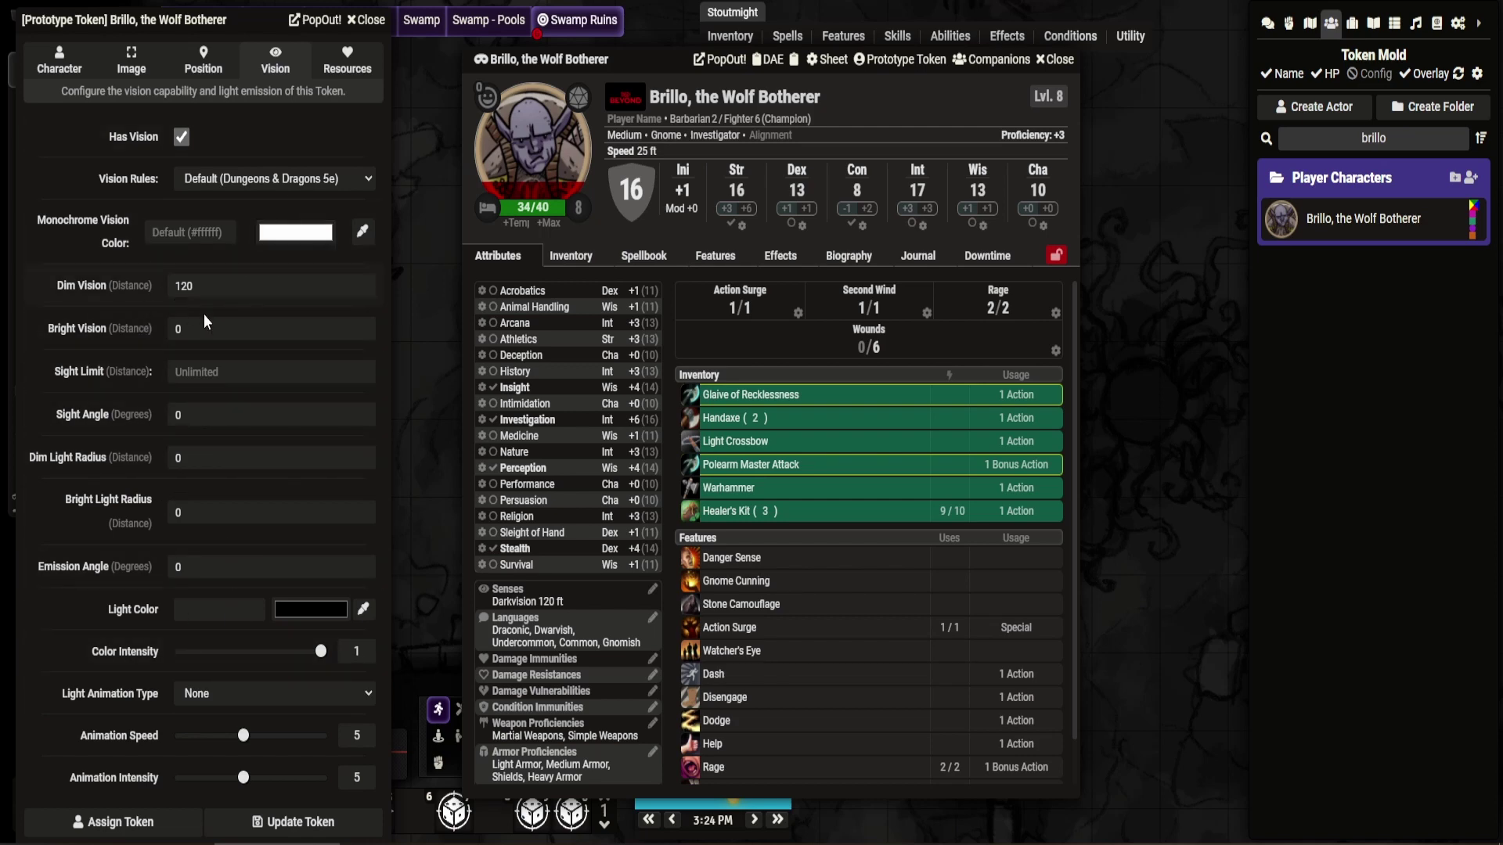
{"action": "key", "text": "Escape"}
{"action": "left_click", "coordinate": [1058, 60]}
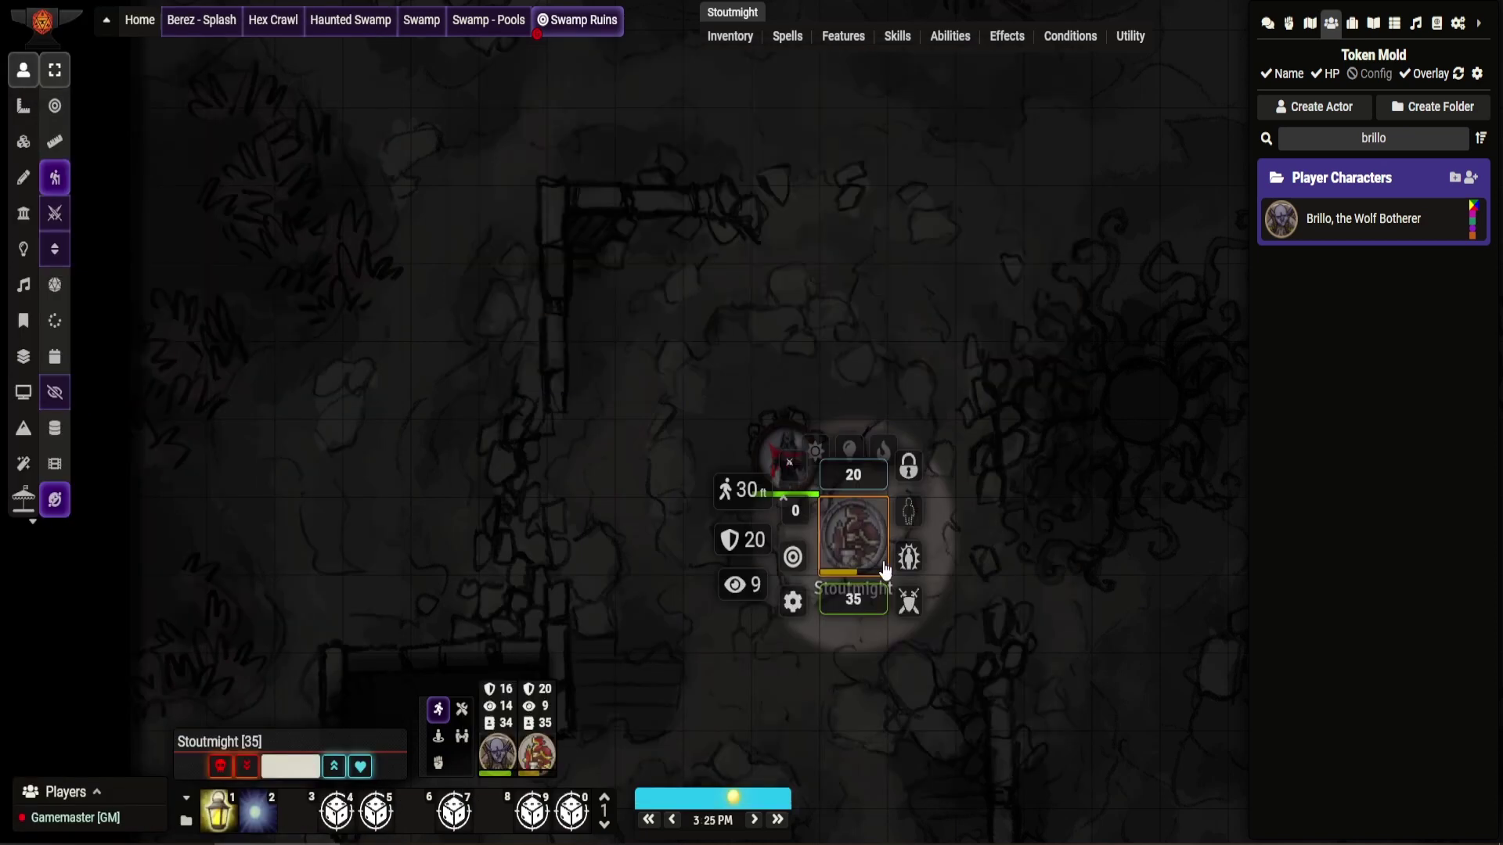
Set the Stoutmight token's Dim Vision to 2.5 in its vision configuration and update the token.
{"action": "left_click", "coordinate": [803, 614]}
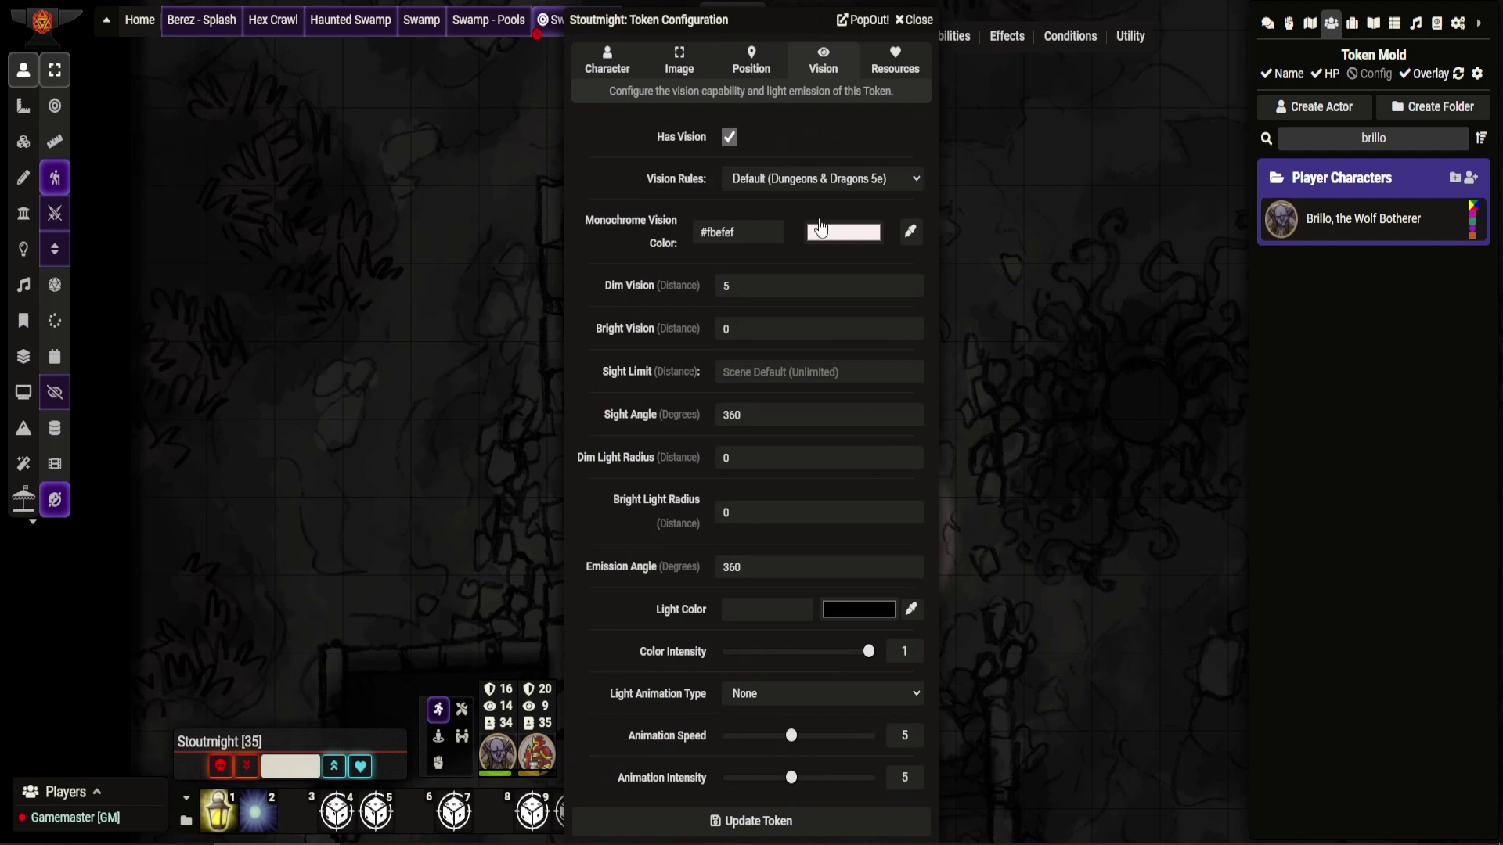
{"action": "left_click", "coordinate": [746, 294]}
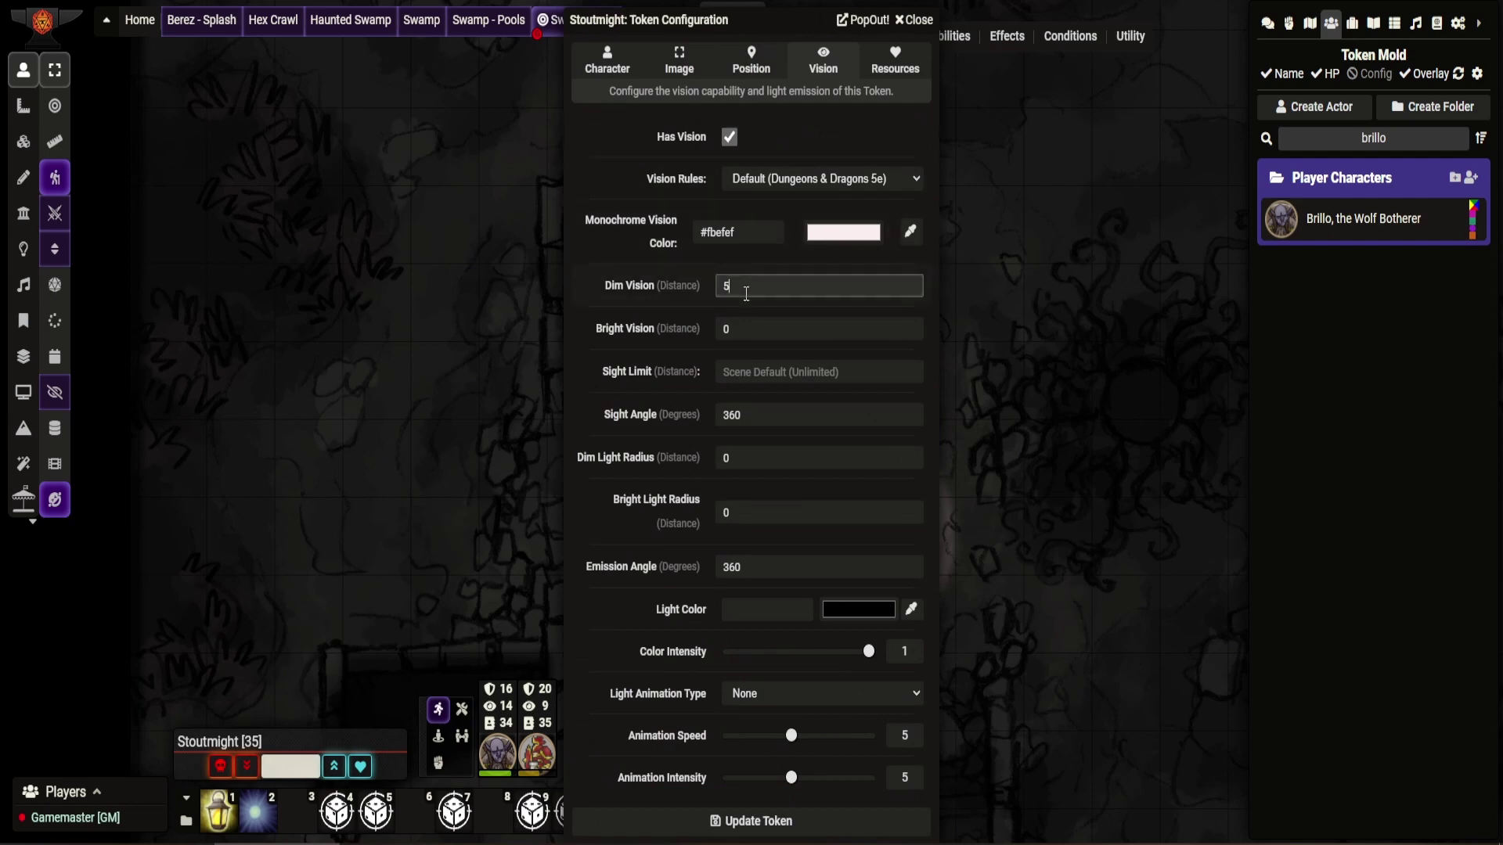
{"action": "key", "text": "BackSpace"}
{"action": "type", "text": "2.5"}
{"action": "left_click", "coordinate": [715, 820]}
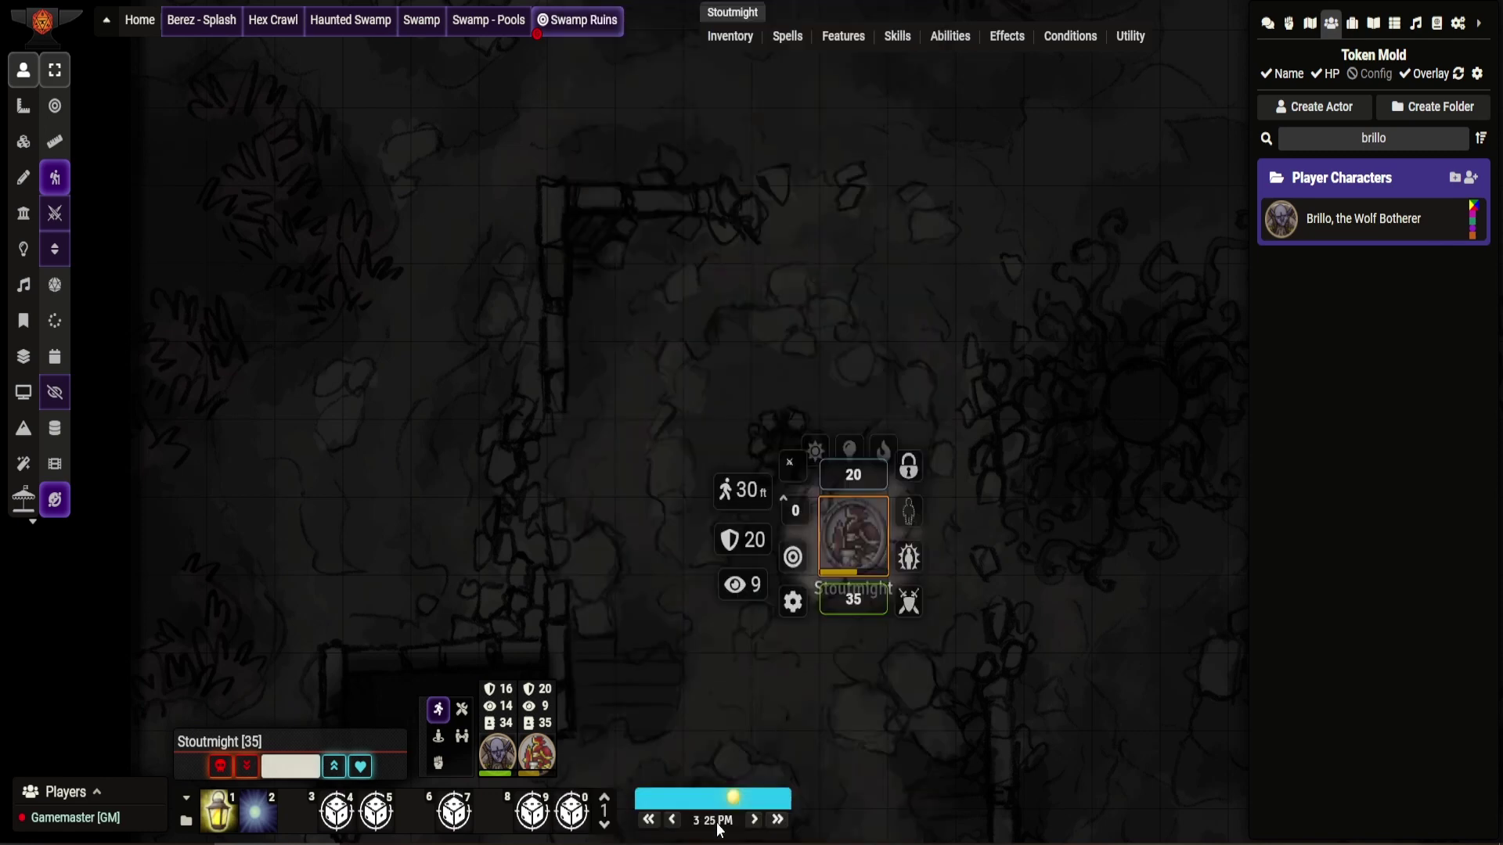
{"action": "left_click", "coordinate": [1056, 695]}
Select Stoutmight to check its vision radius, and select Brillo to compare its view of the scene.
{"action": "left_click", "coordinate": [869, 534]}
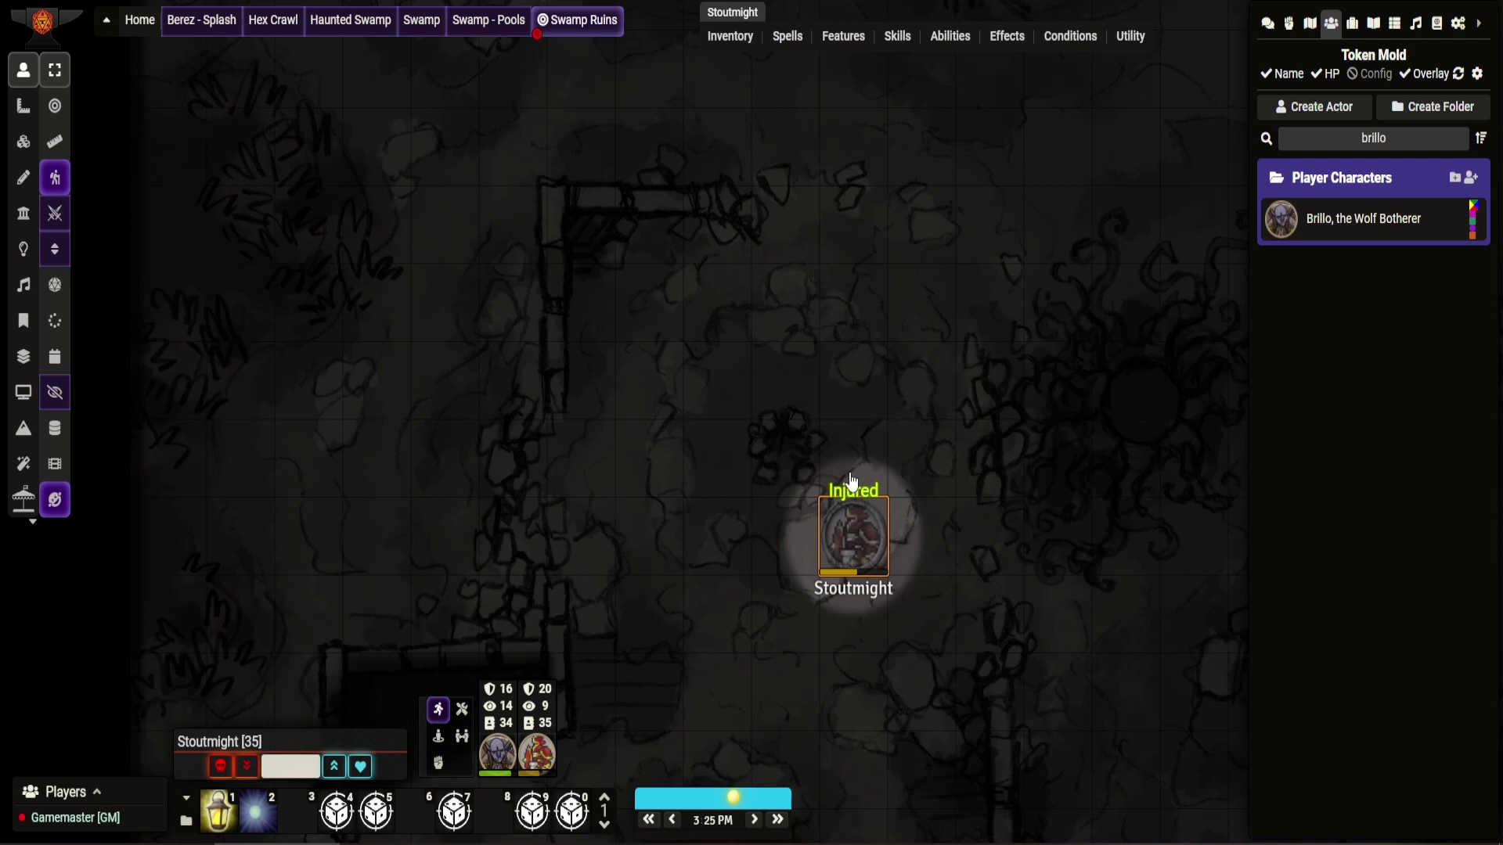
{"action": "mouse_move", "coordinate": [853, 532]}
{"action": "left_mouse_down"}
{"action": "mouse_move", "coordinate": [850, 452]}
{"action": "mouse_move", "coordinate": [852, 542]}
{"action": "left_mouse_up"}
{"action": "mouse_move", "coordinate": [850, 552]}
{"action": "left_mouse_down"}
{"action": "mouse_move", "coordinate": [791, 538]}
{"action": "mouse_move", "coordinate": [868, 550]}
{"action": "left_mouse_up"}
{"action": "left_click", "coordinate": [745, 495]}
{"action": "left_click", "coordinate": [644, 384]}
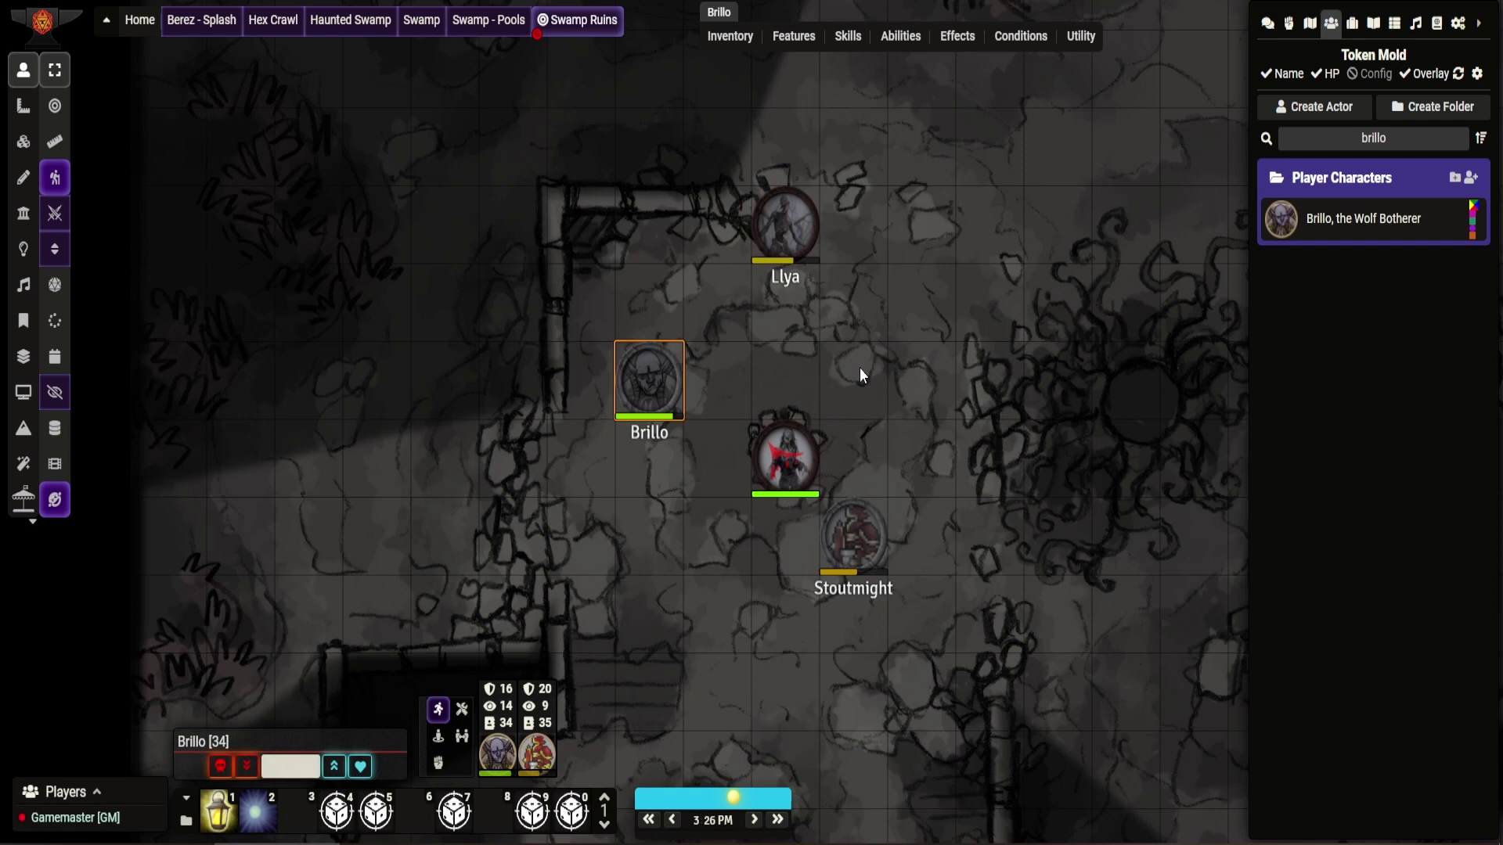
Review the vision and lighting options in the Swamp Ruins scene configuration and close it without changes.
{"action": "right_click", "coordinate": [591, 35]}
{"action": "left_click", "coordinate": [590, 52]}
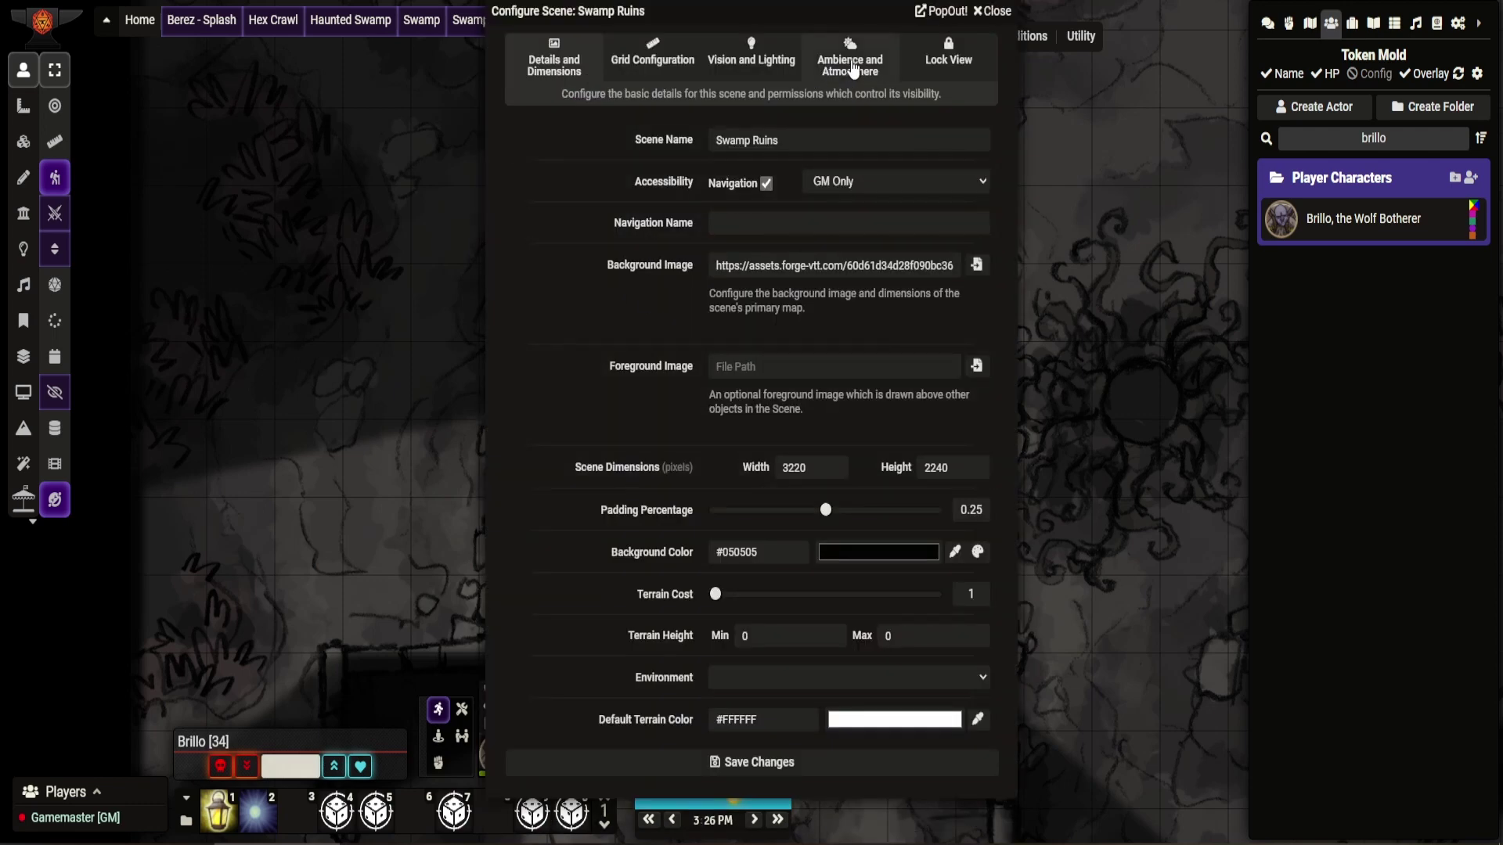
{"action": "left_click", "coordinate": [791, 68]}
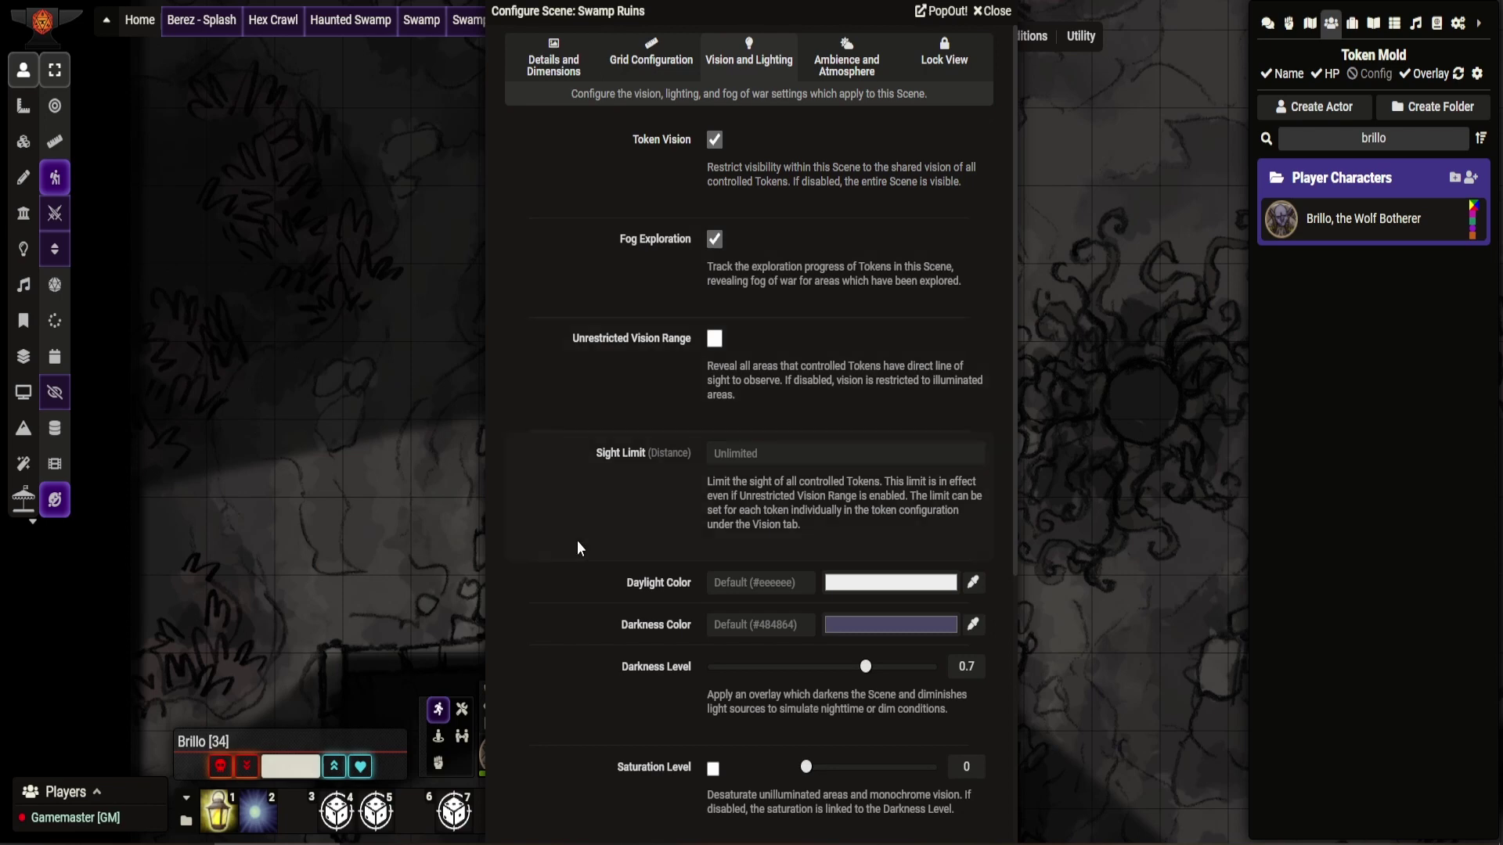
{"action": "scroll", "coordinate": [578, 541], "scroll_direction": "down", "scroll_amount": 3}
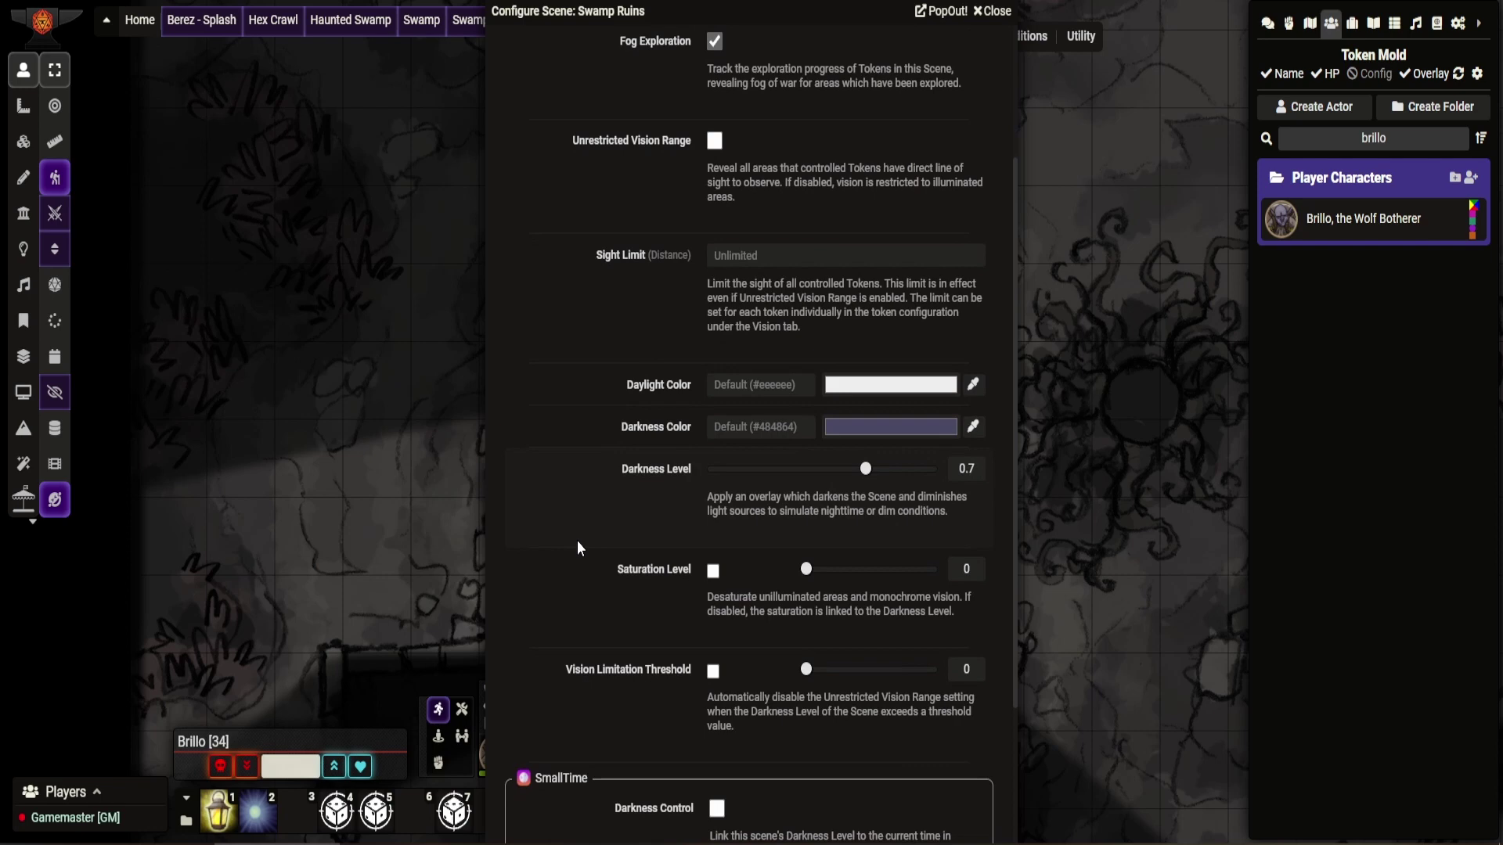
{"action": "scroll", "coordinate": [578, 546], "scroll_direction": "down", "scroll_amount": 3}
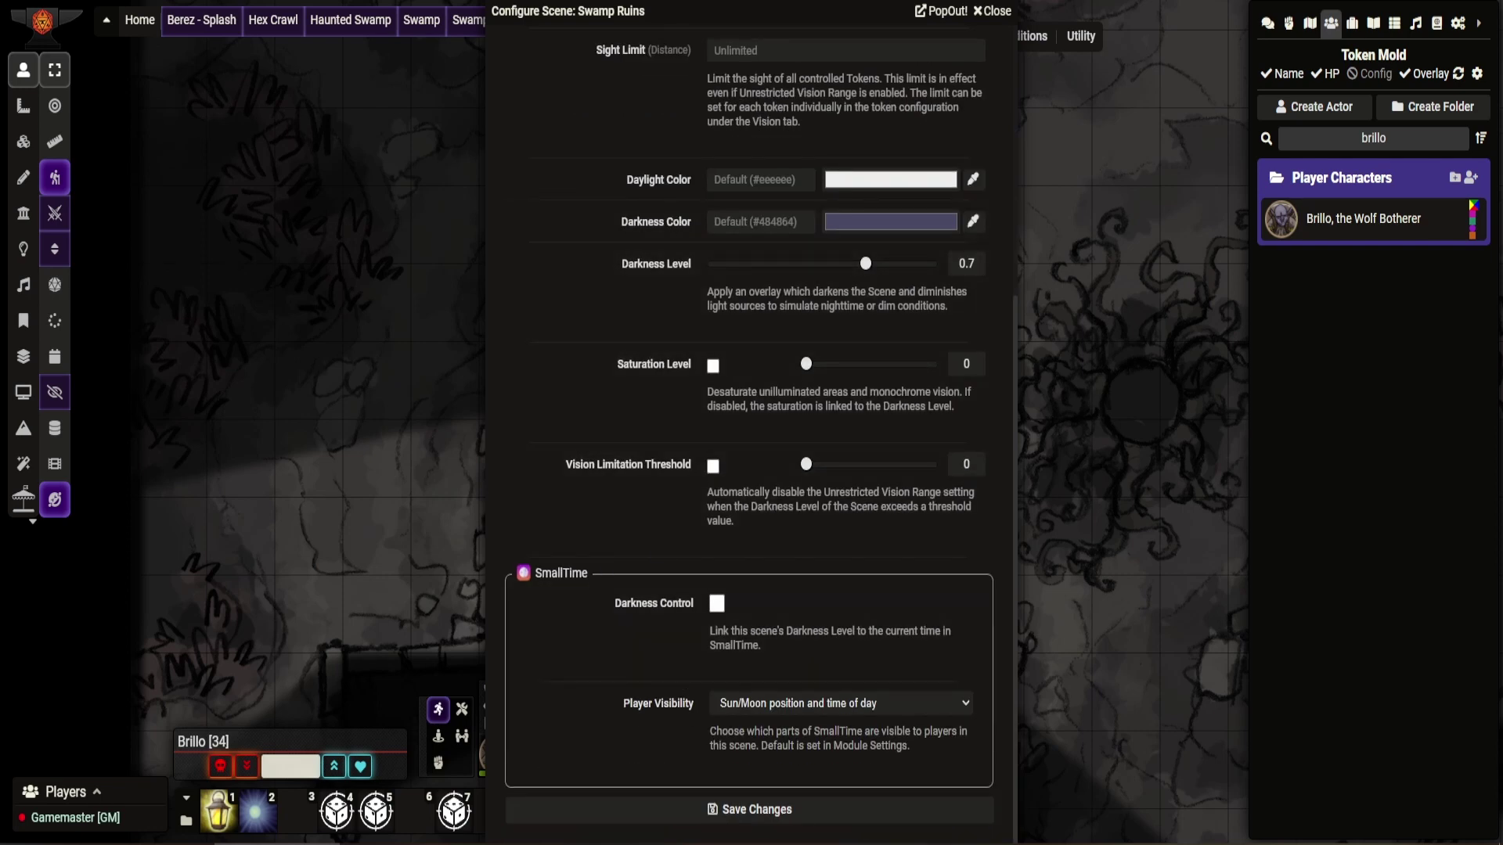
{"action": "left_click", "coordinate": [992, 11]}
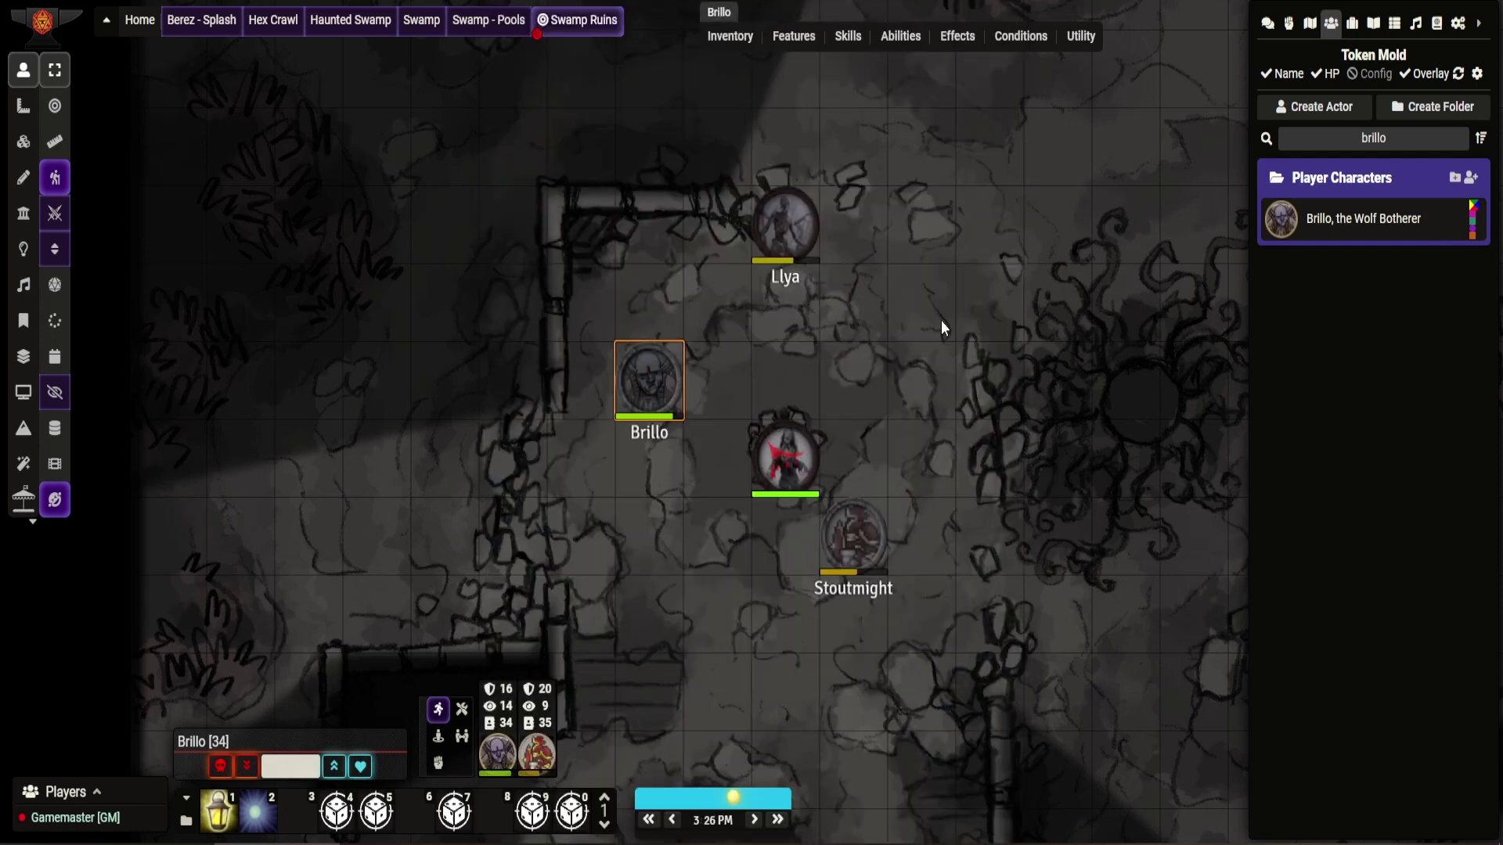
Set the Swamp Ruins scene's Darkness Level to 0.2 in its vision and lighting settings and save the changes.
{"action": "right_click", "coordinate": [589, 17]}
{"action": "left_click", "coordinate": [580, 55]}
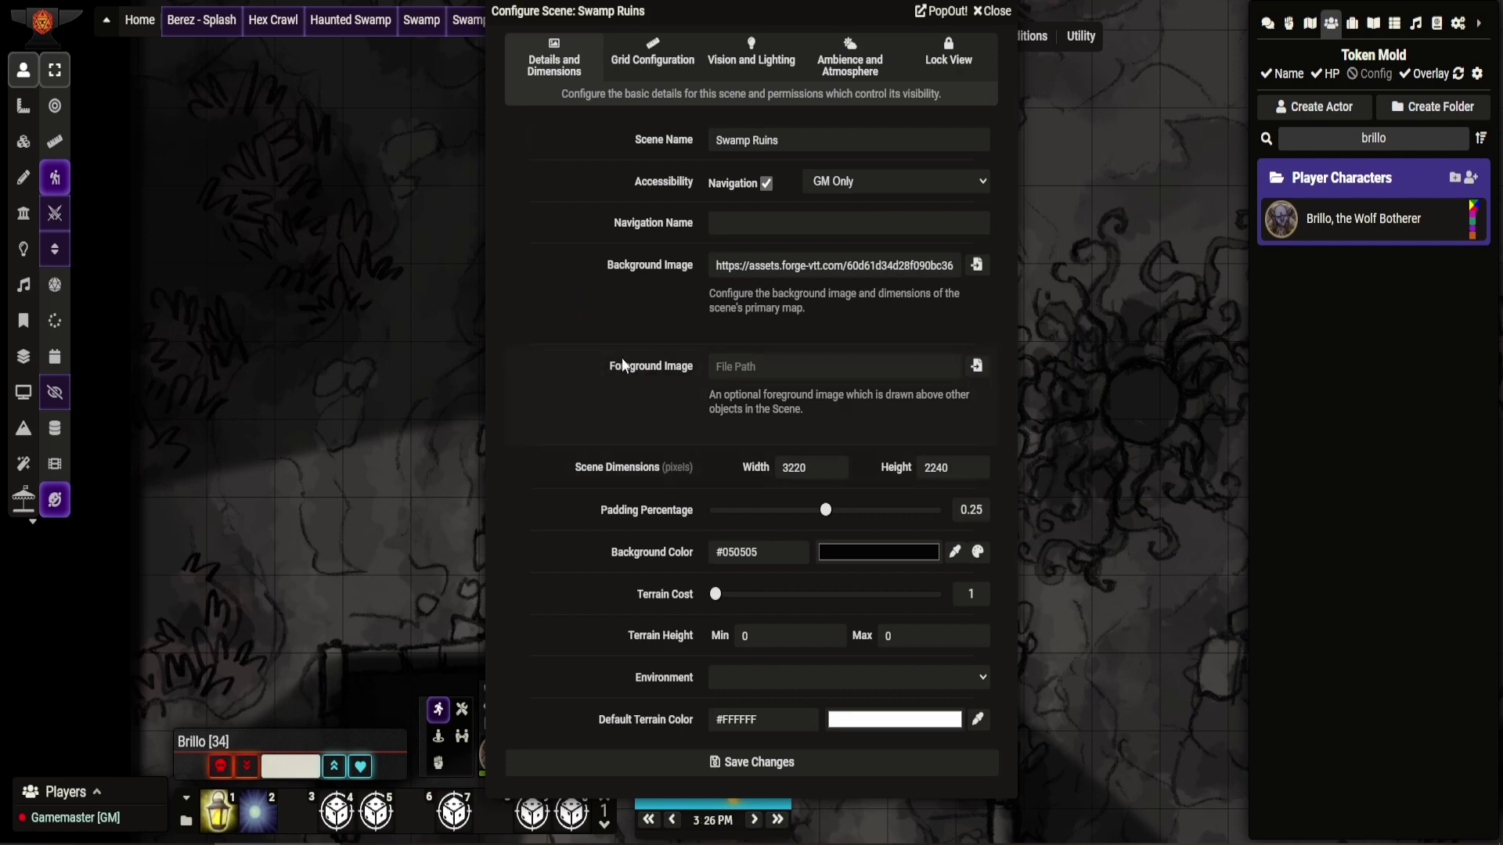
{"action": "left_click", "coordinate": [749, 55]}
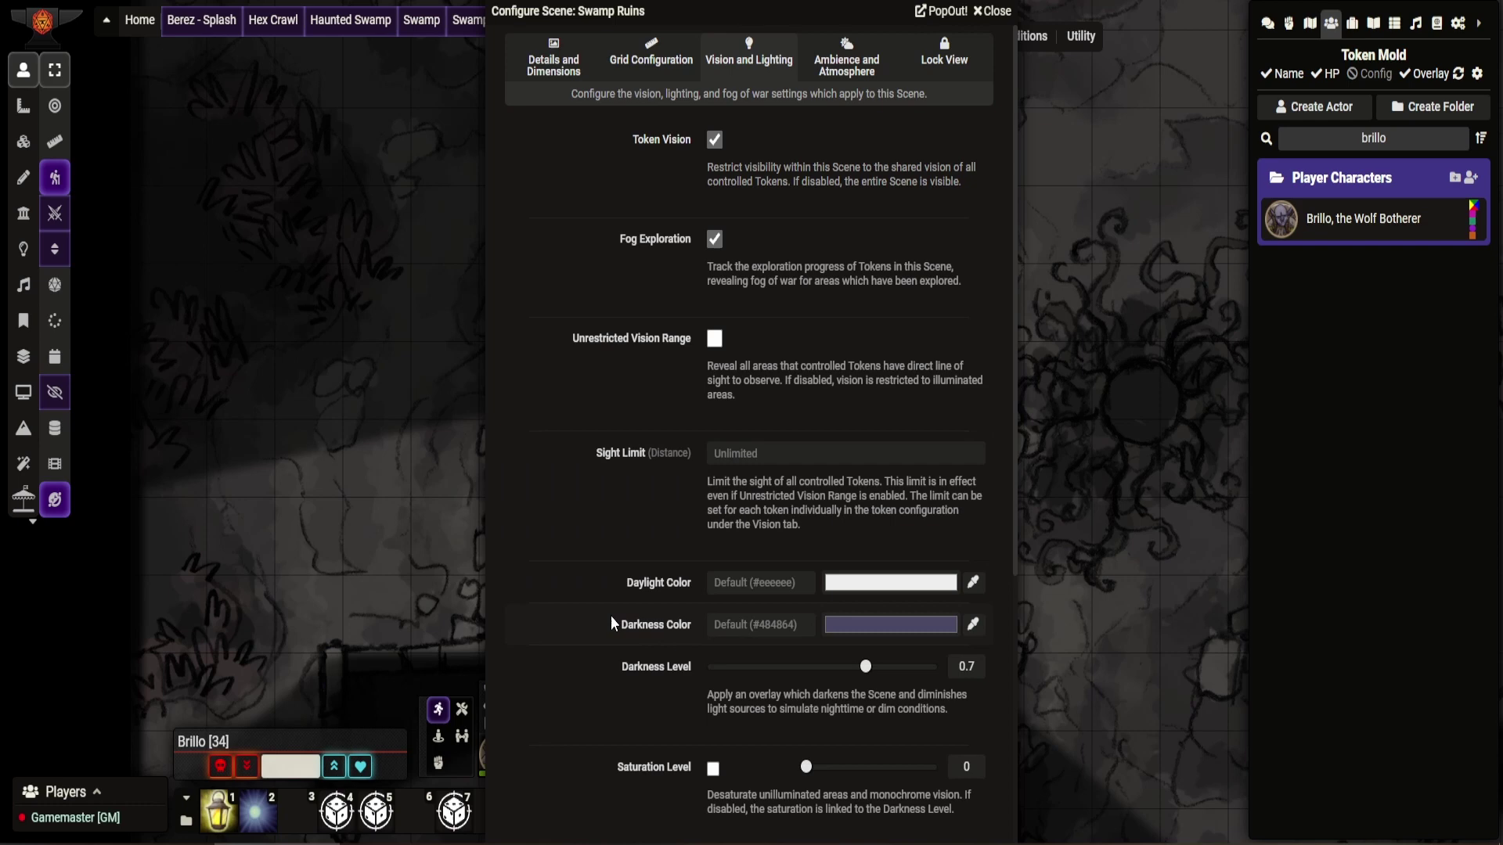
{"action": "scroll", "coordinate": [610, 615], "scroll_direction": "down", "scroll_amount": 2}
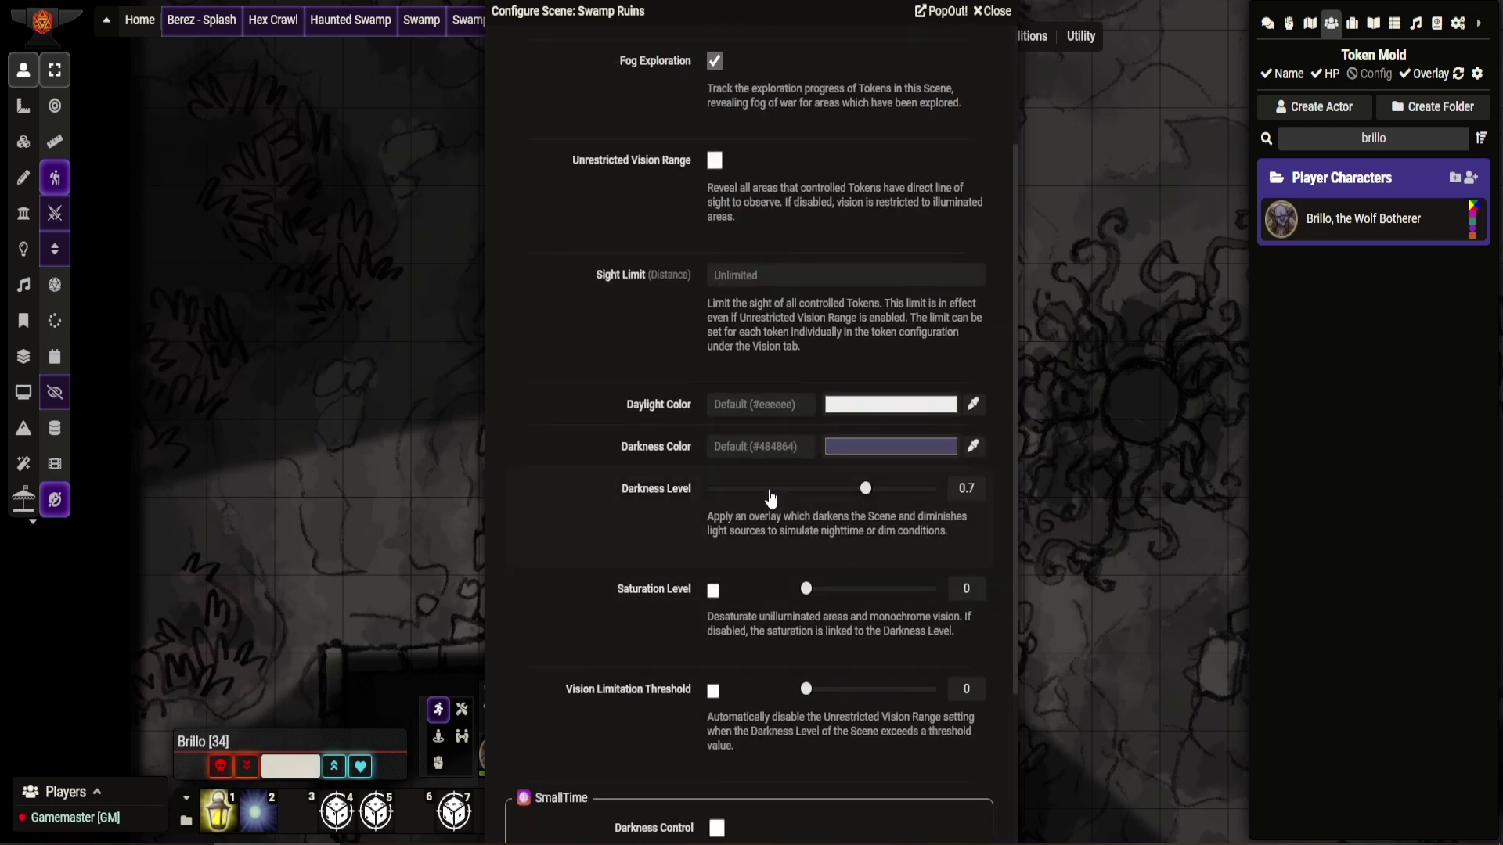
{"action": "left_click", "coordinate": [755, 490]}
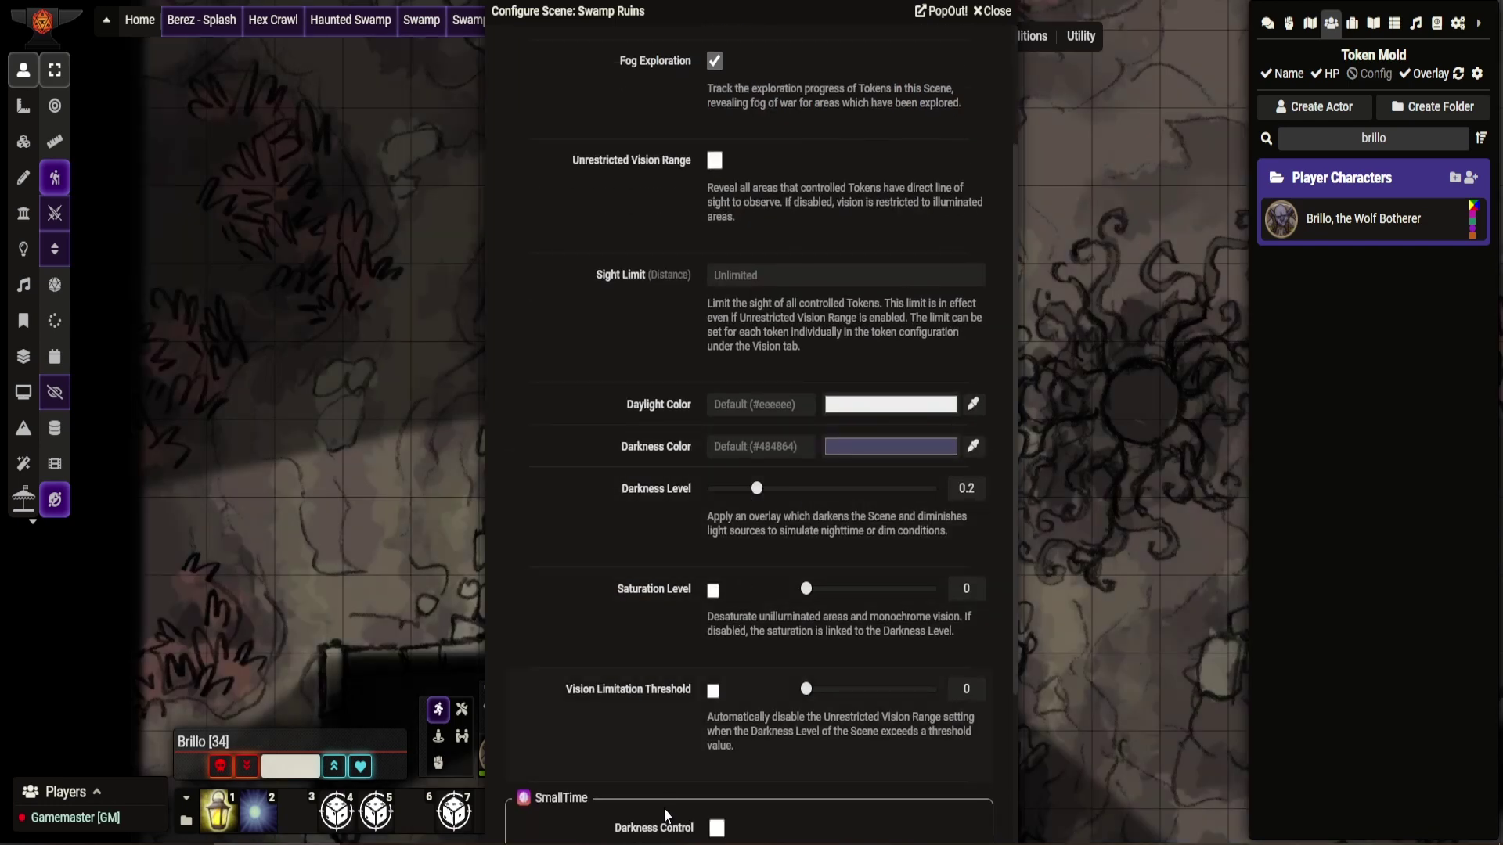
{"action": "scroll", "coordinate": [625, 659], "scroll_direction": "down", "scroll_amount": 3}
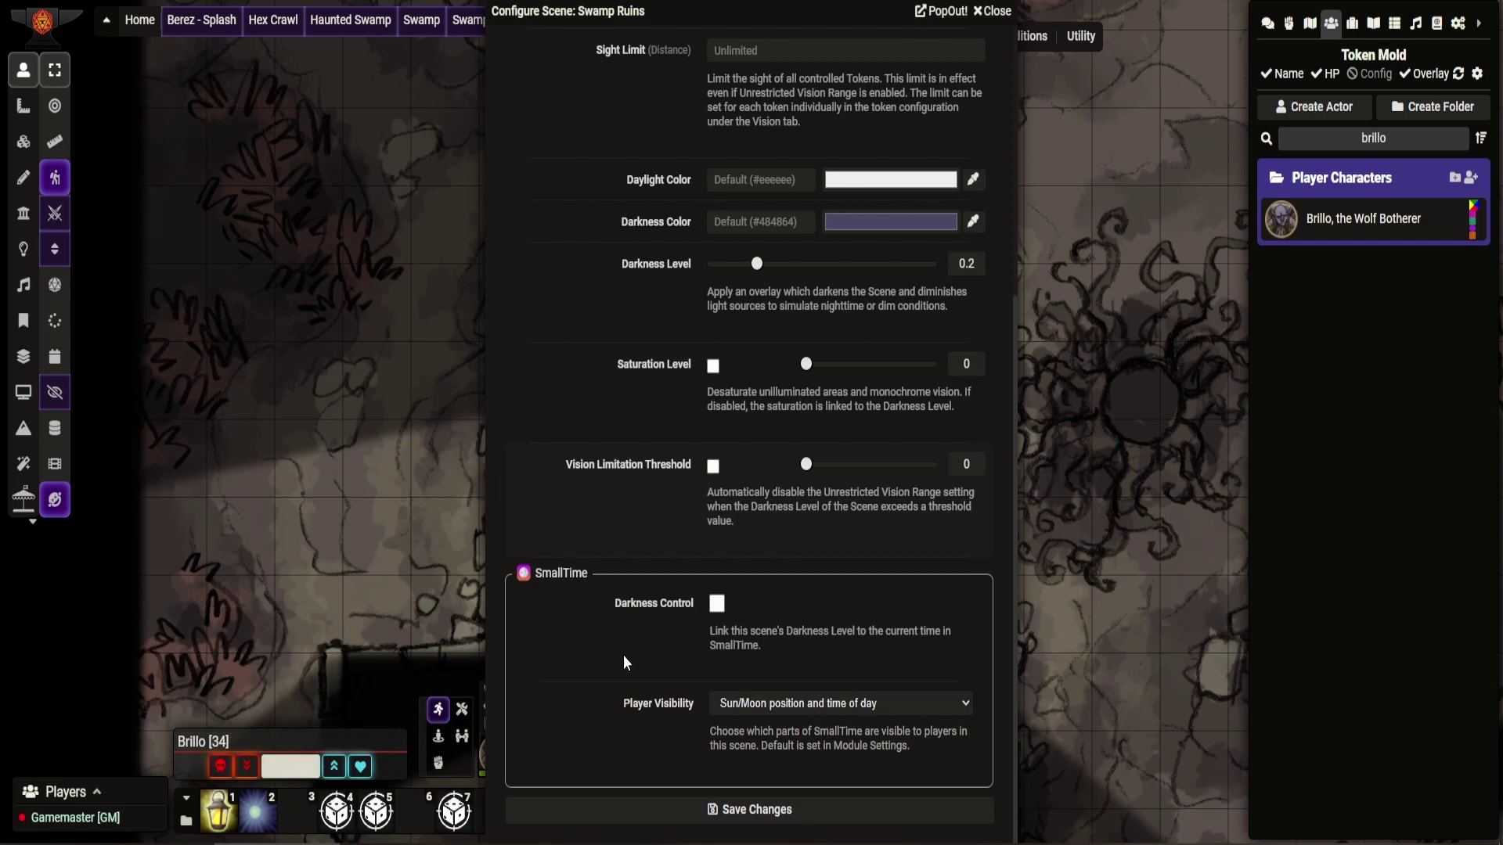
{"action": "left_click", "coordinate": [698, 814]}
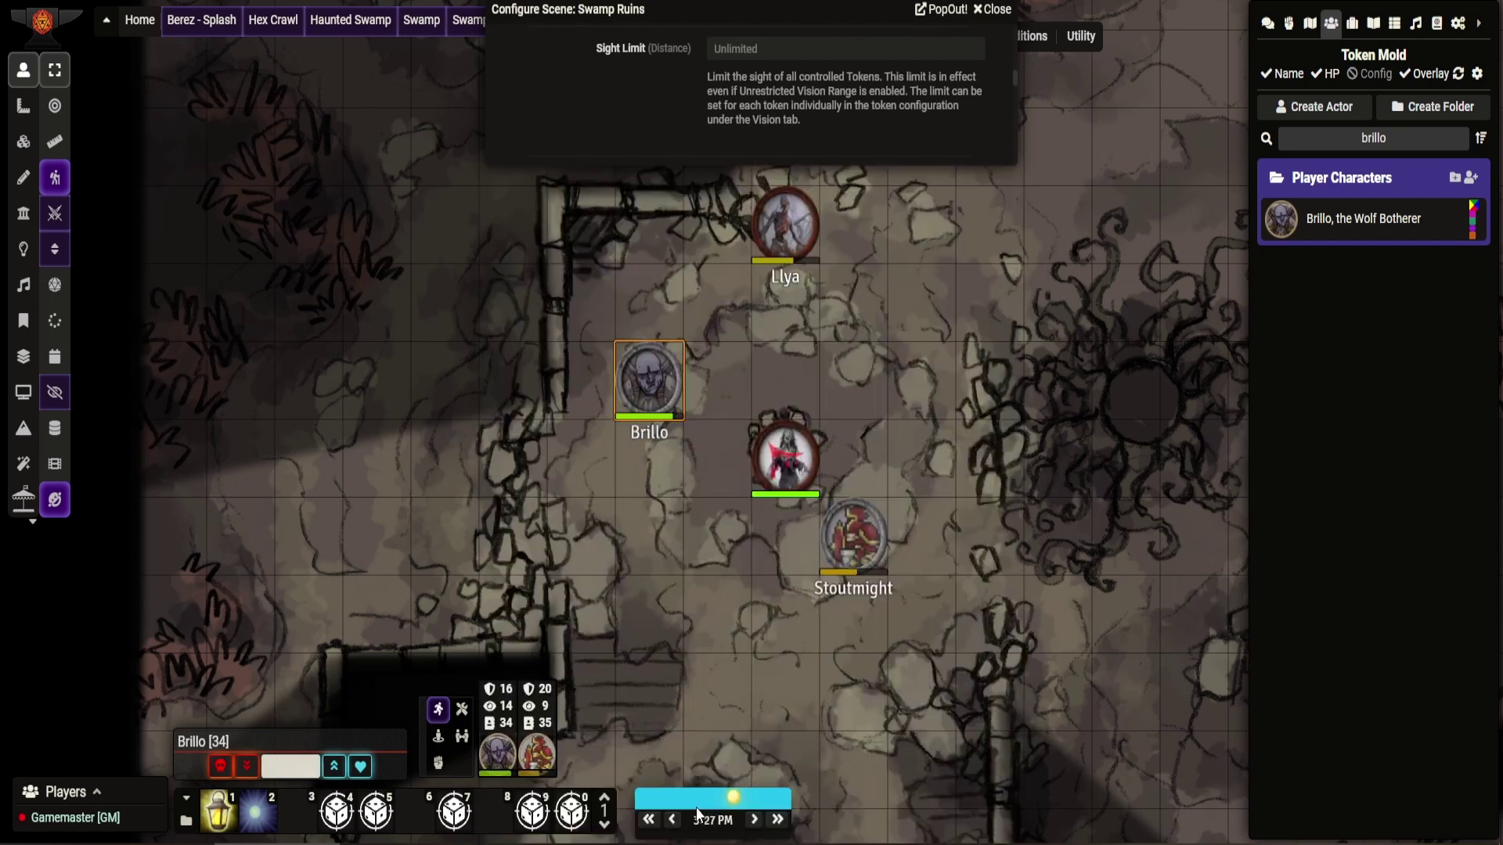
Select, deselect and reselect Stoutmight to compare the scene with and without the token's vision.
{"action": "left_click", "coordinate": [870, 543]}
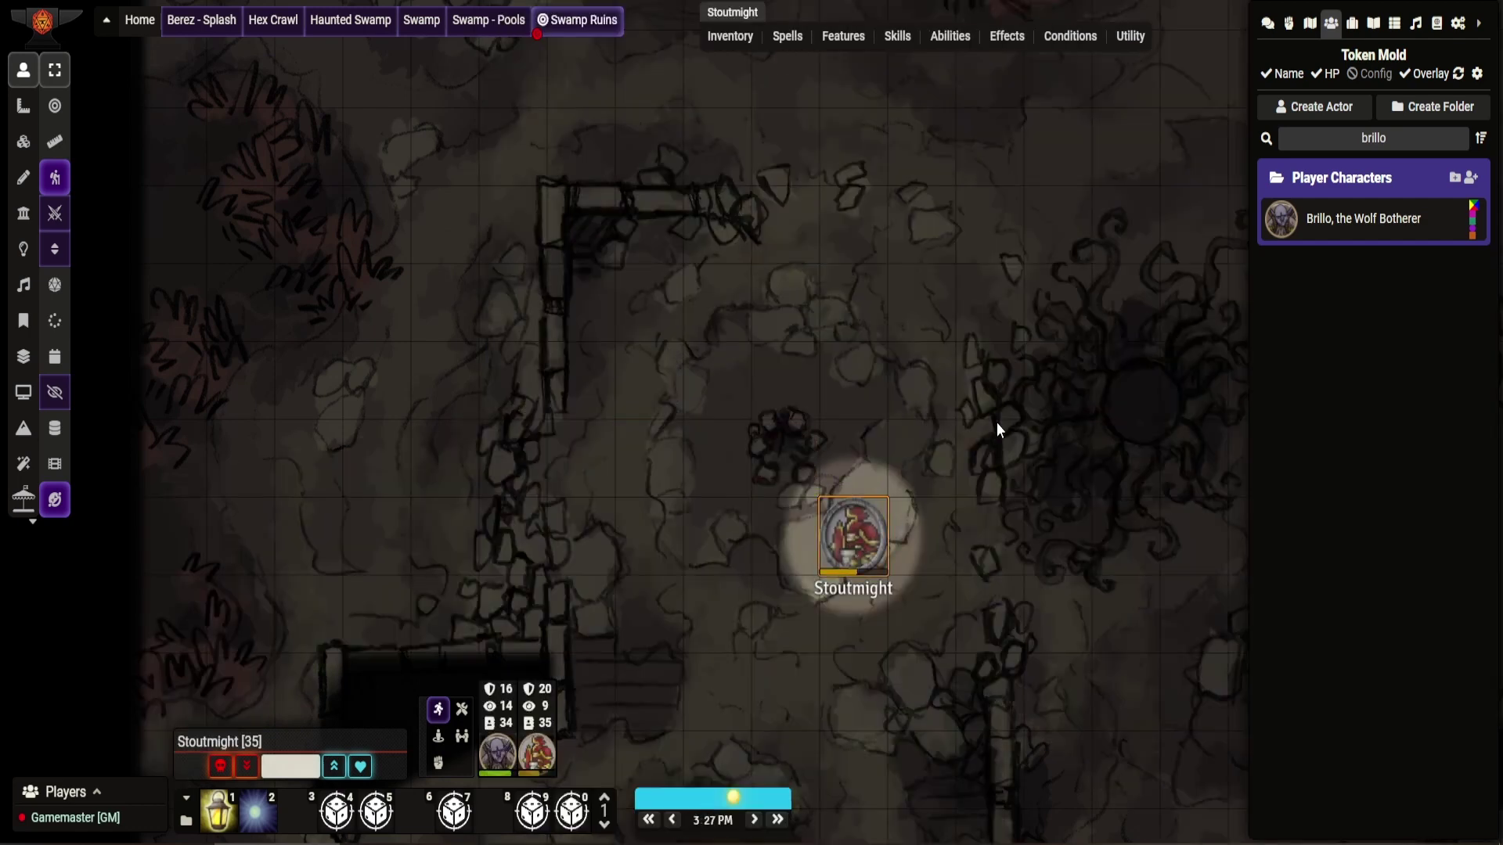
{"action": "left_click", "coordinate": [1050, 477]}
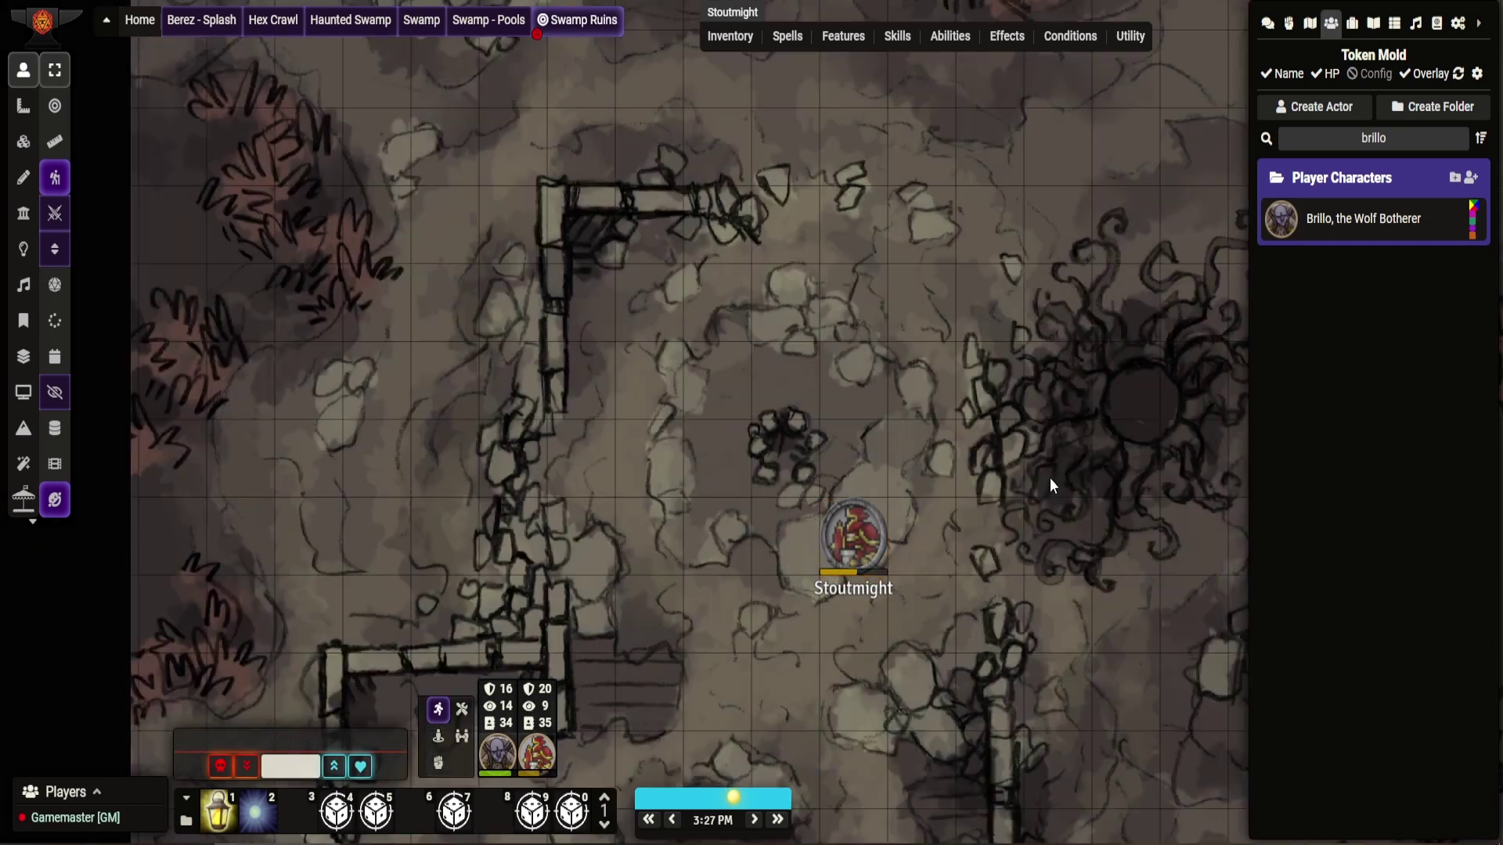
{"action": "left_click", "coordinate": [857, 538]}
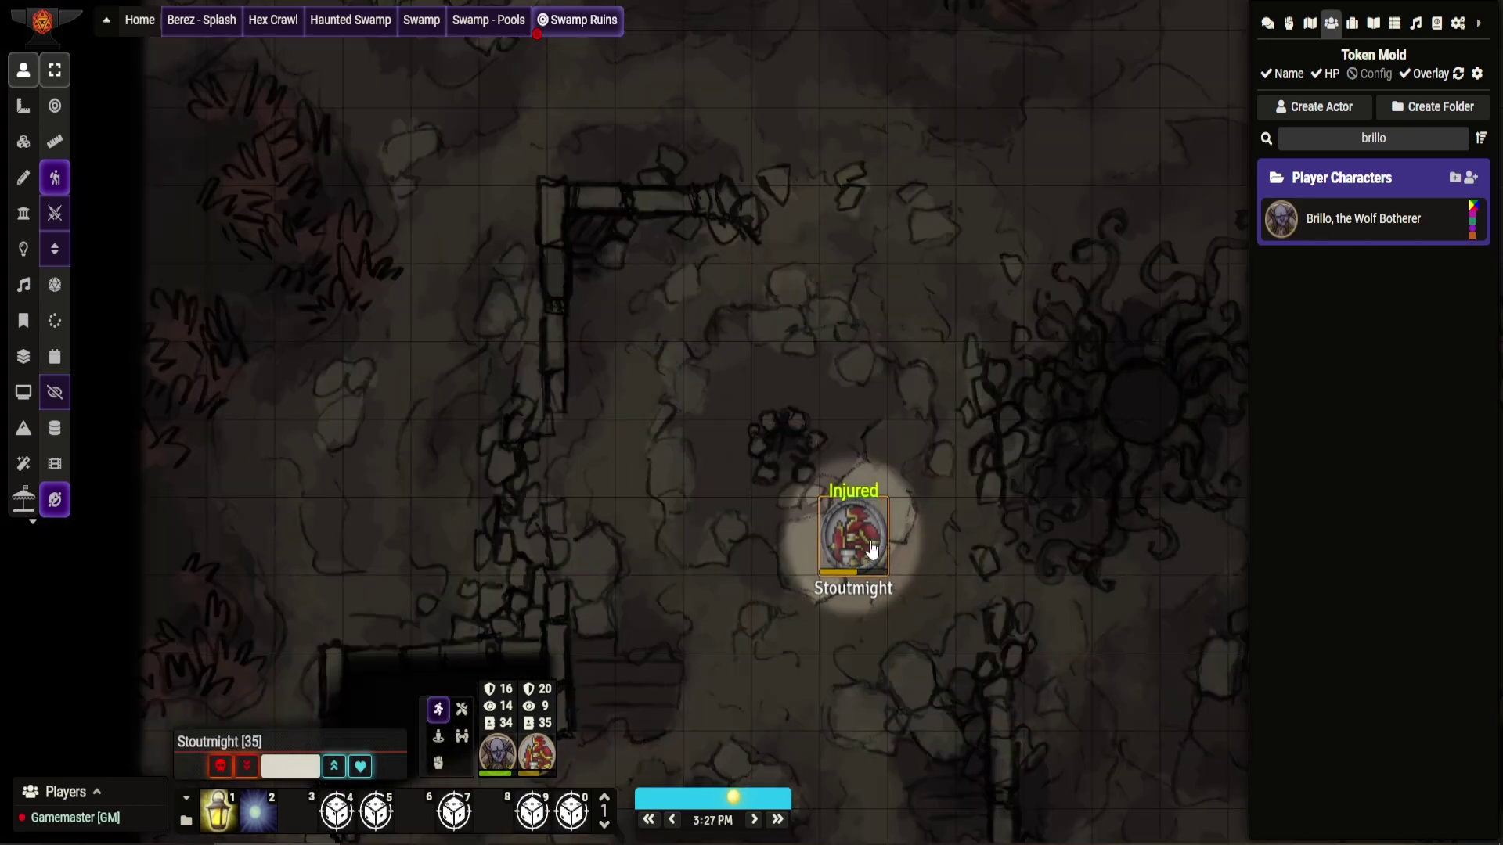
Set the Swamp Ruins scene's Darkness Level to 0 in its vision and lighting configuration and save the changes.
{"action": "right_click", "coordinate": [566, 36]}
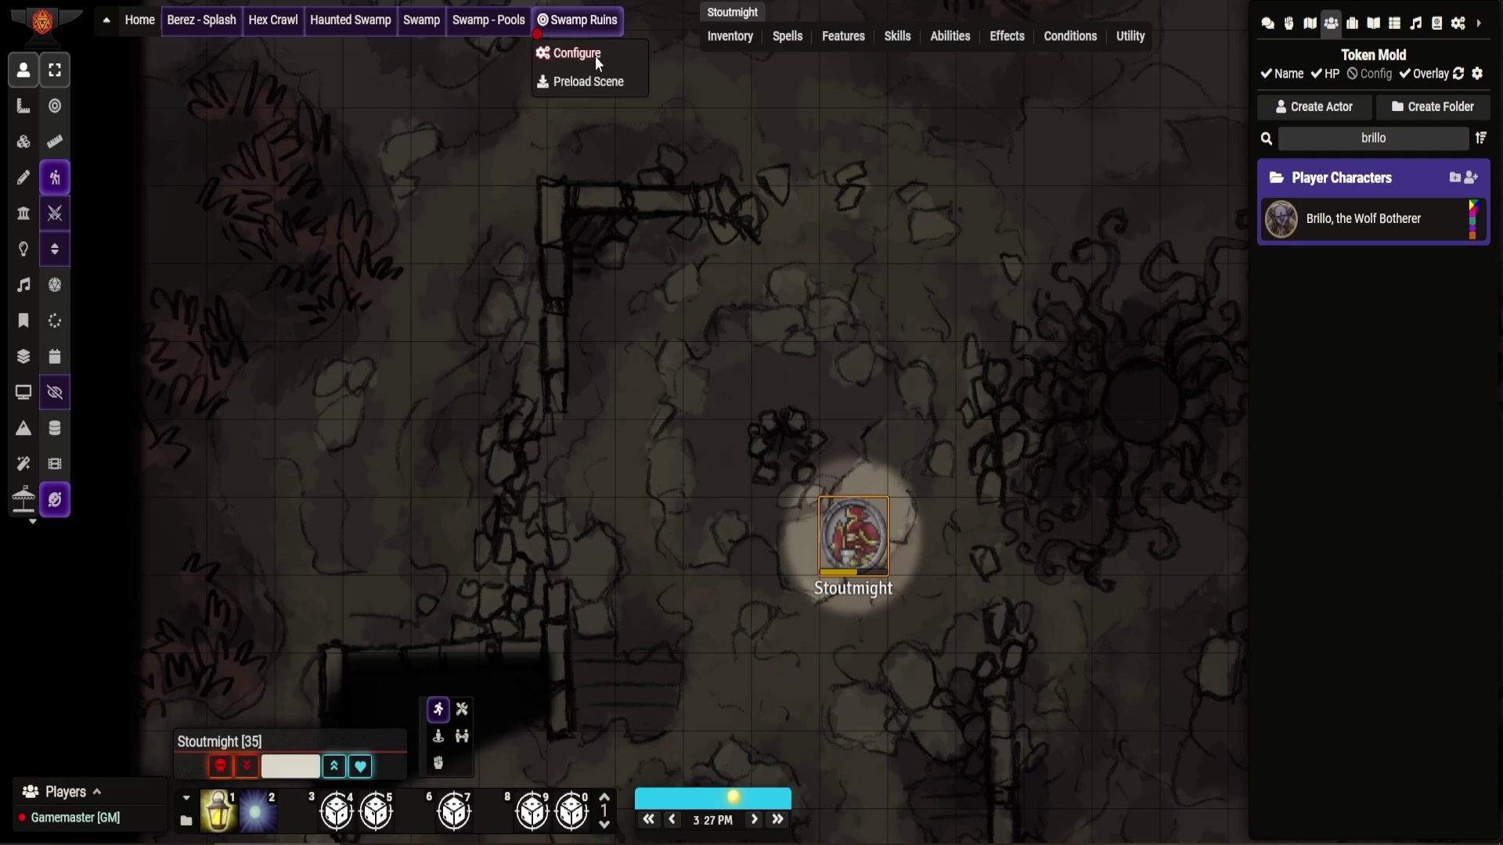
{"action": "left_click", "coordinate": [594, 55]}
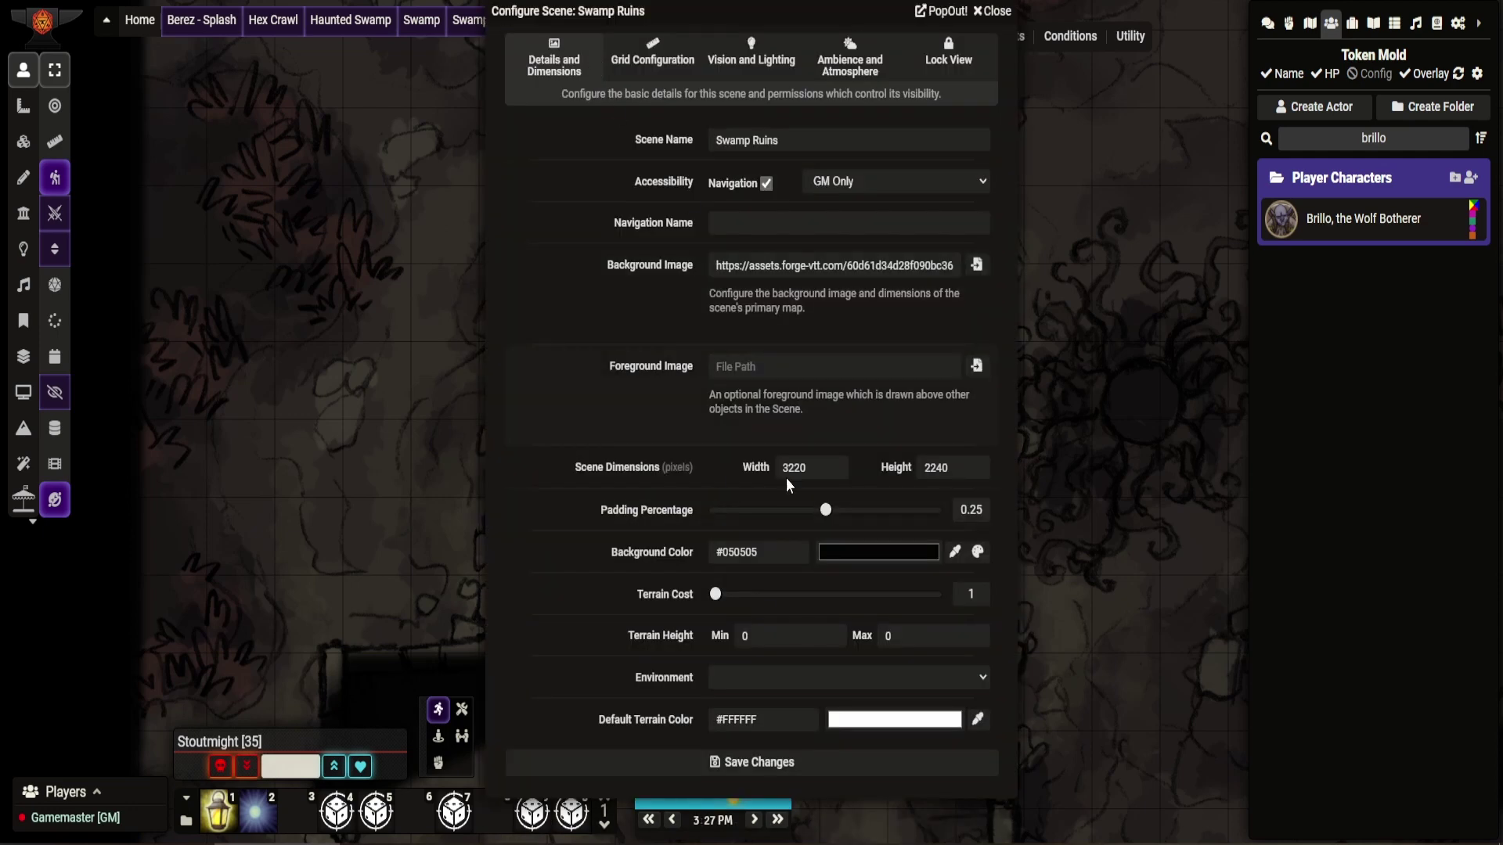
{"action": "left_click", "coordinate": [747, 58]}
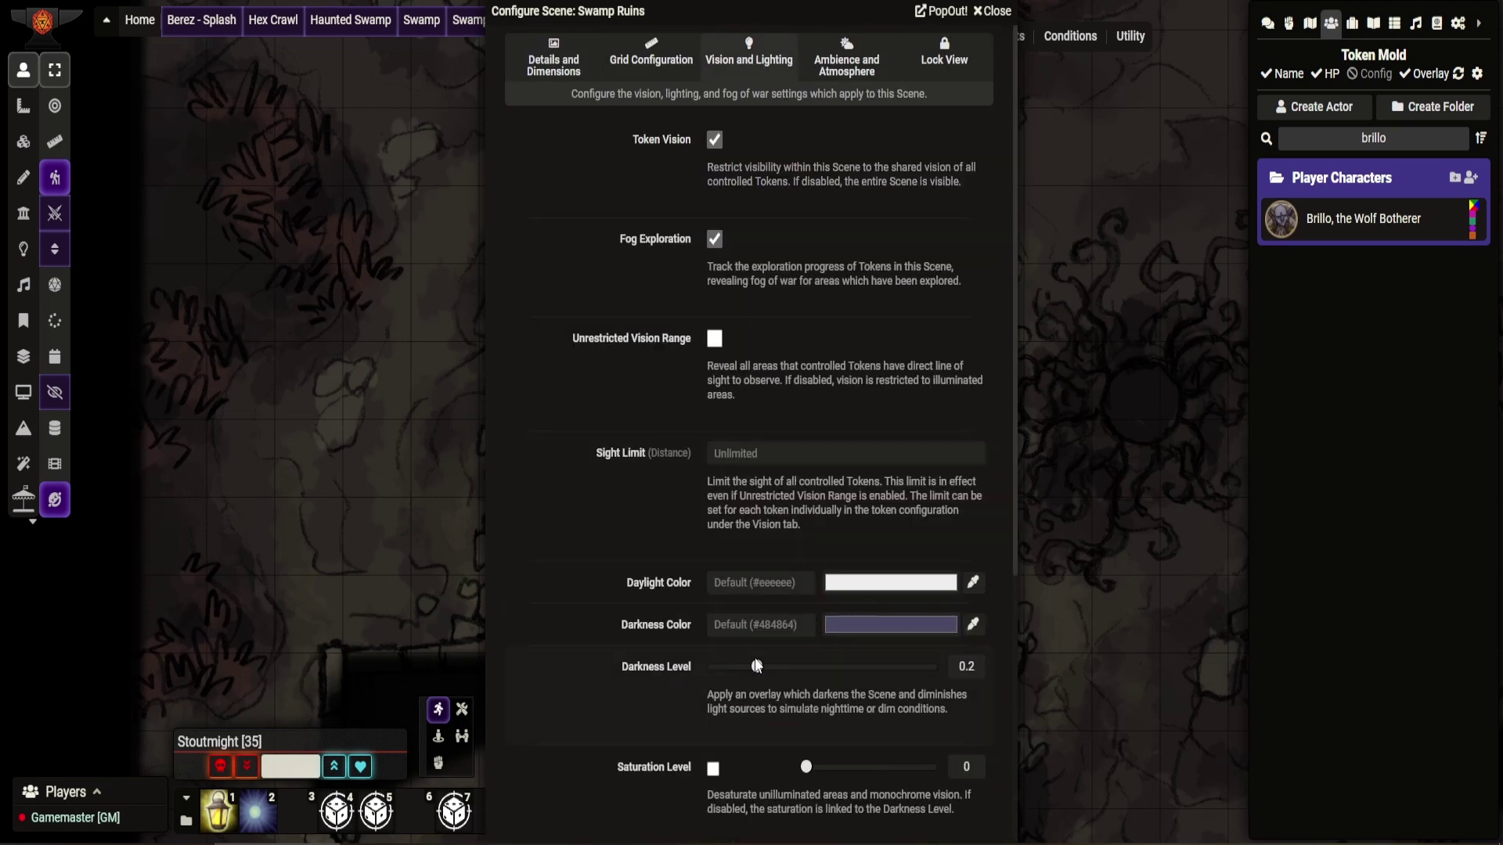
{"action": "left_click_drag", "start_coordinate": [756, 666], "coordinate": [676, 679]}
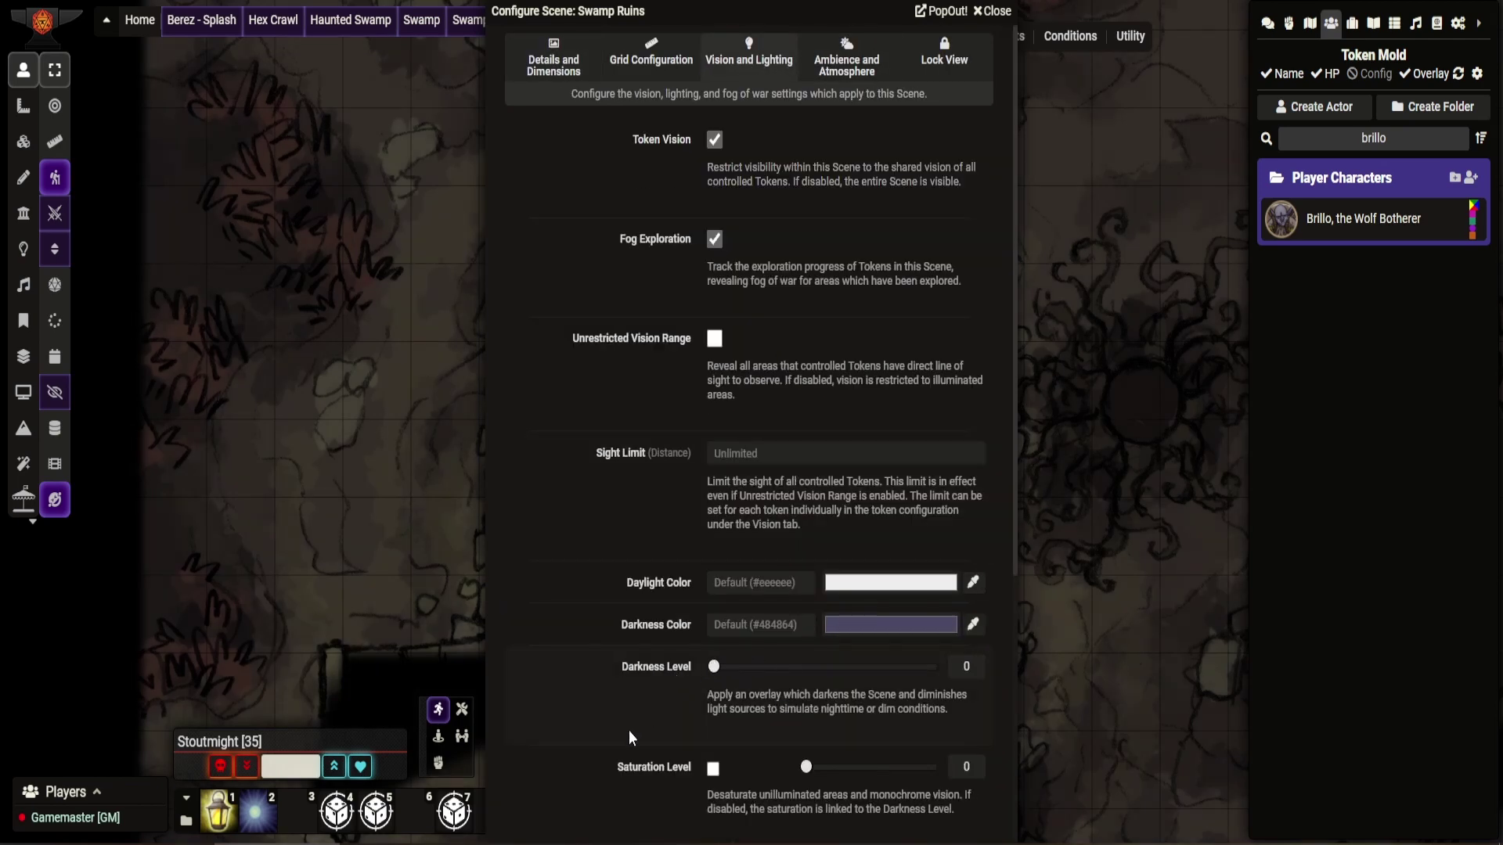
{"action": "scroll", "coordinate": [629, 736], "scroll_direction": "down", "scroll_amount": 3}
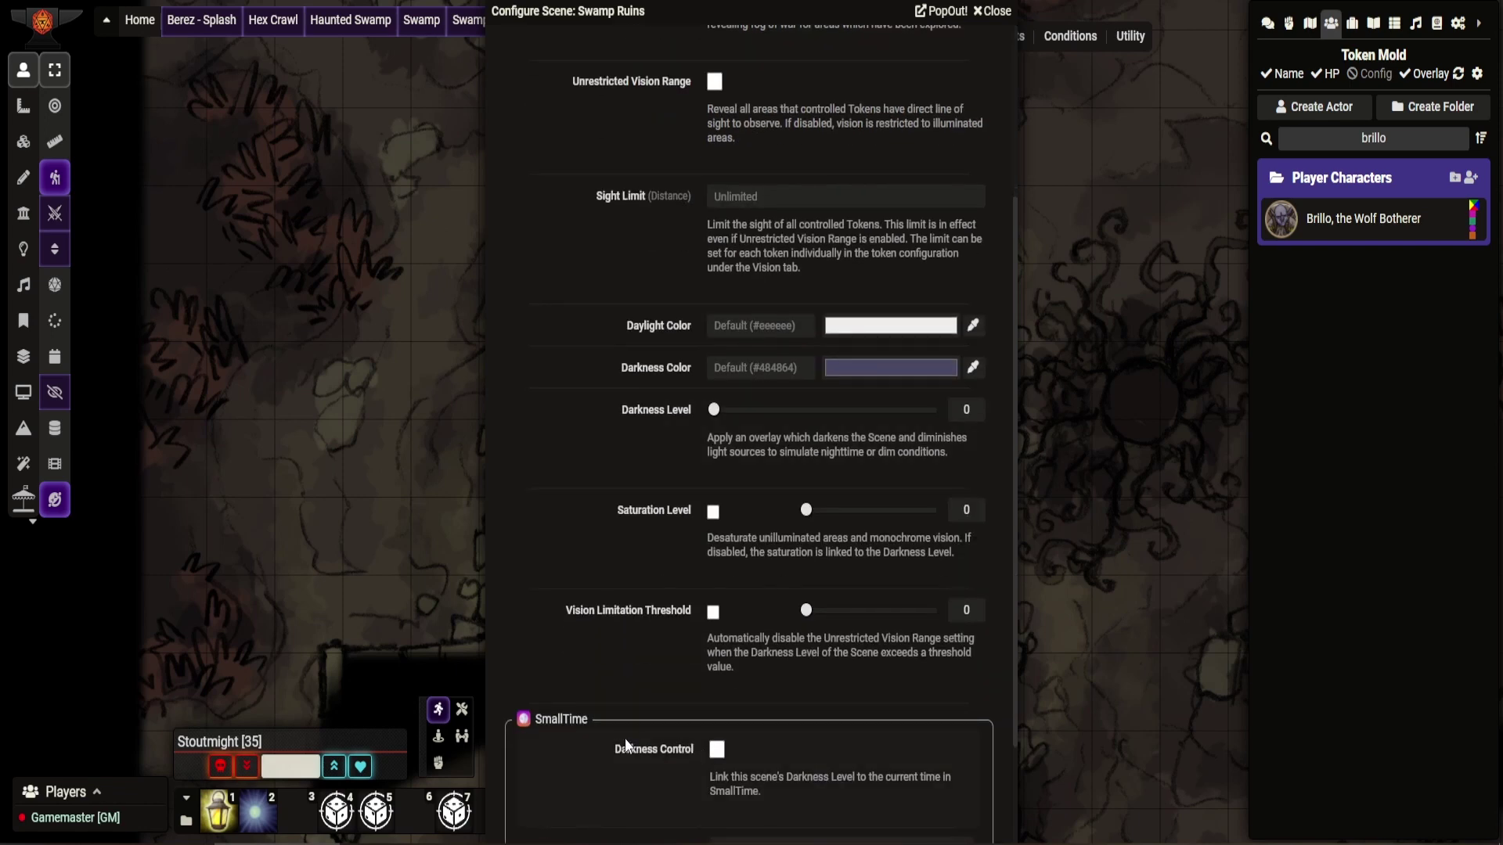
{"action": "scroll", "coordinate": [627, 740], "scroll_direction": "down", "scroll_amount": 2}
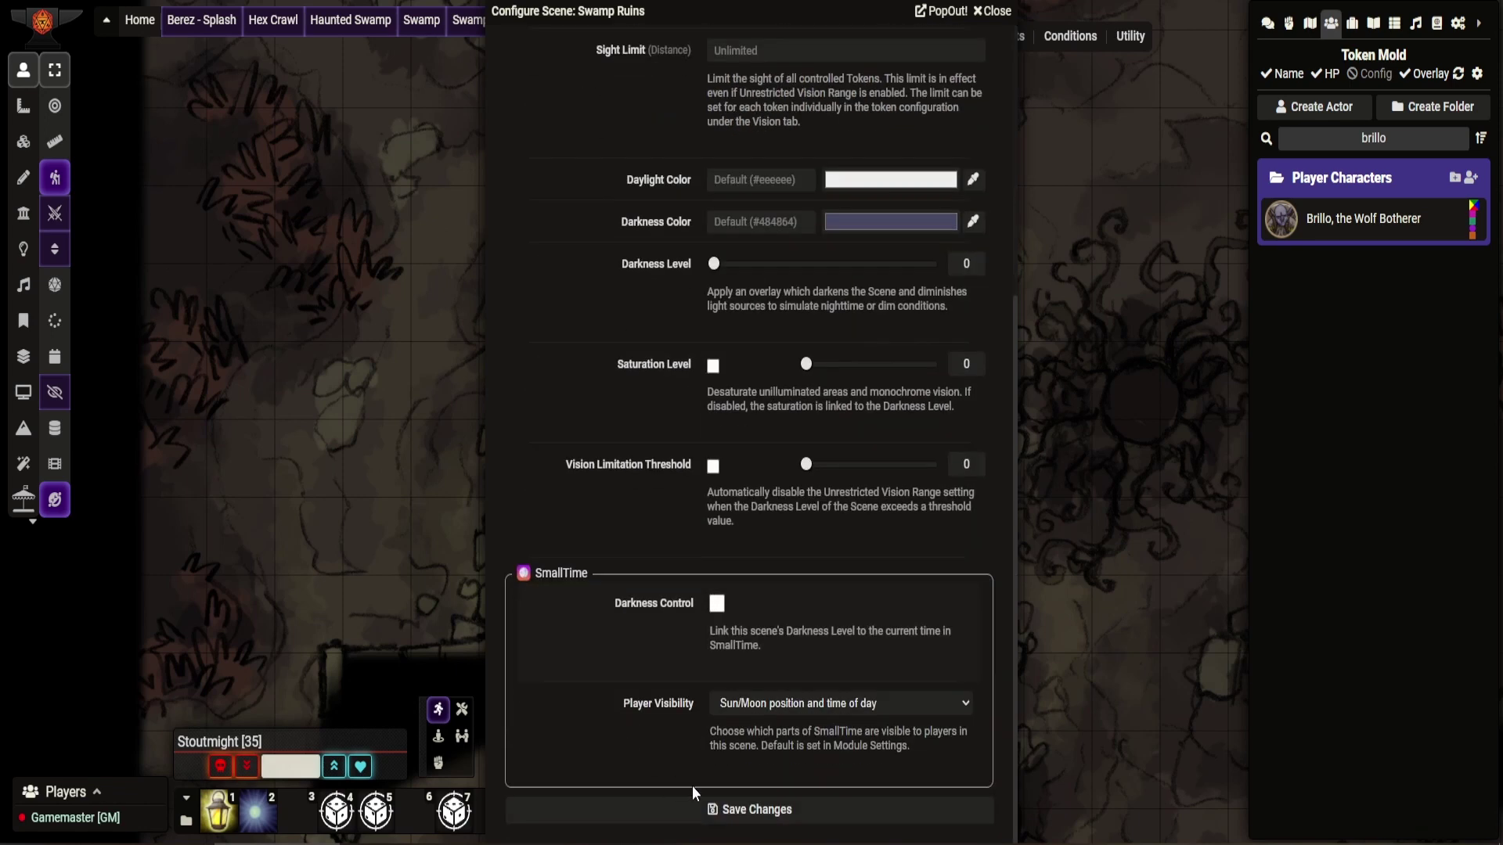
{"action": "left_click", "coordinate": [757, 811]}
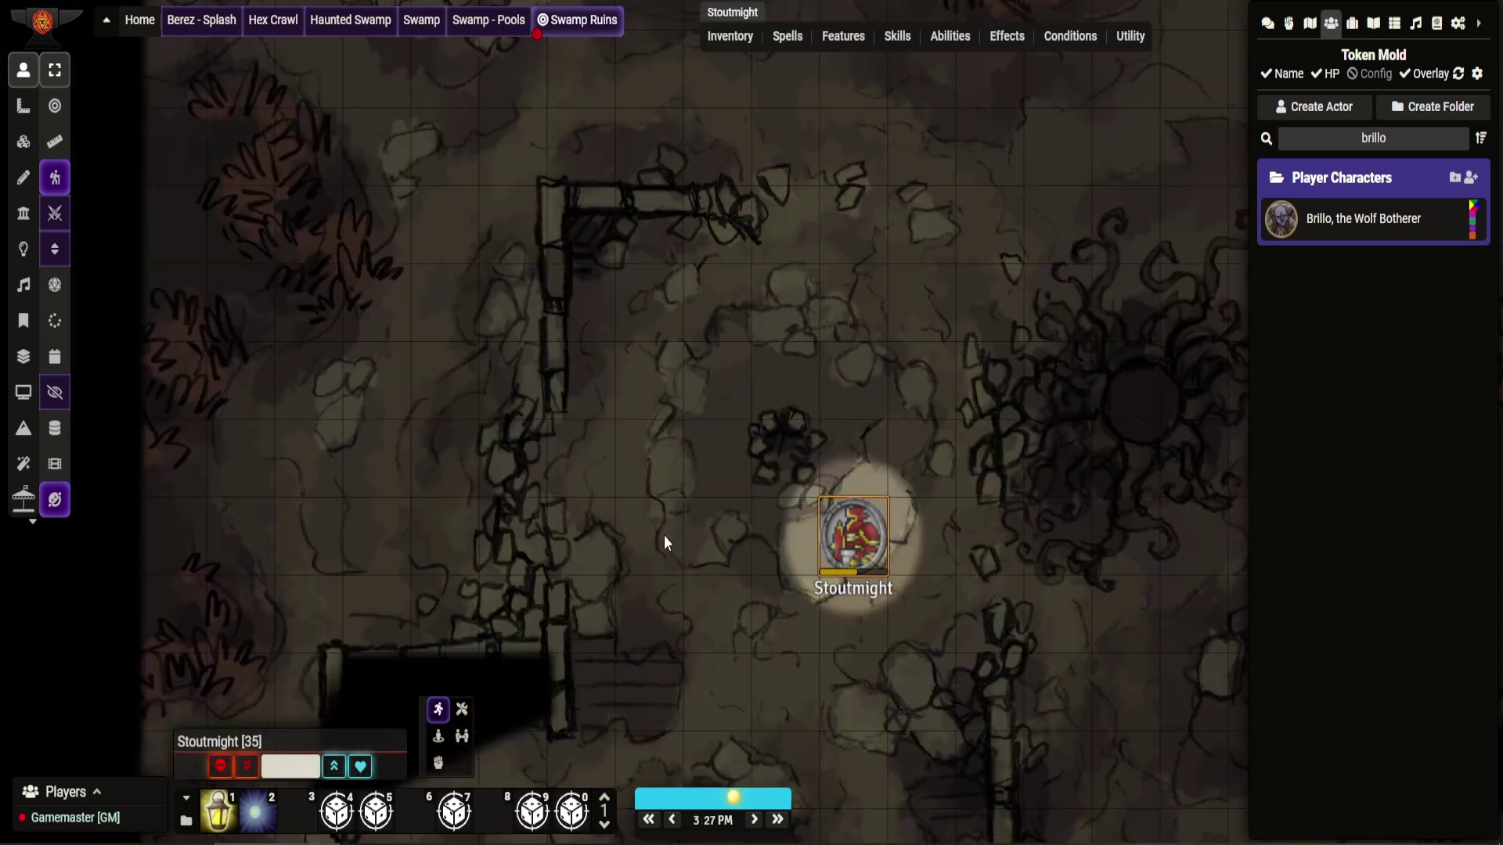
Deselect Stoutmight, select Brillo to view the scene through that token, and move the SmallTime clock to 6:30 PM.
{"action": "left_click_drag", "start_coordinate": [663, 541], "coordinate": [702, 567]}
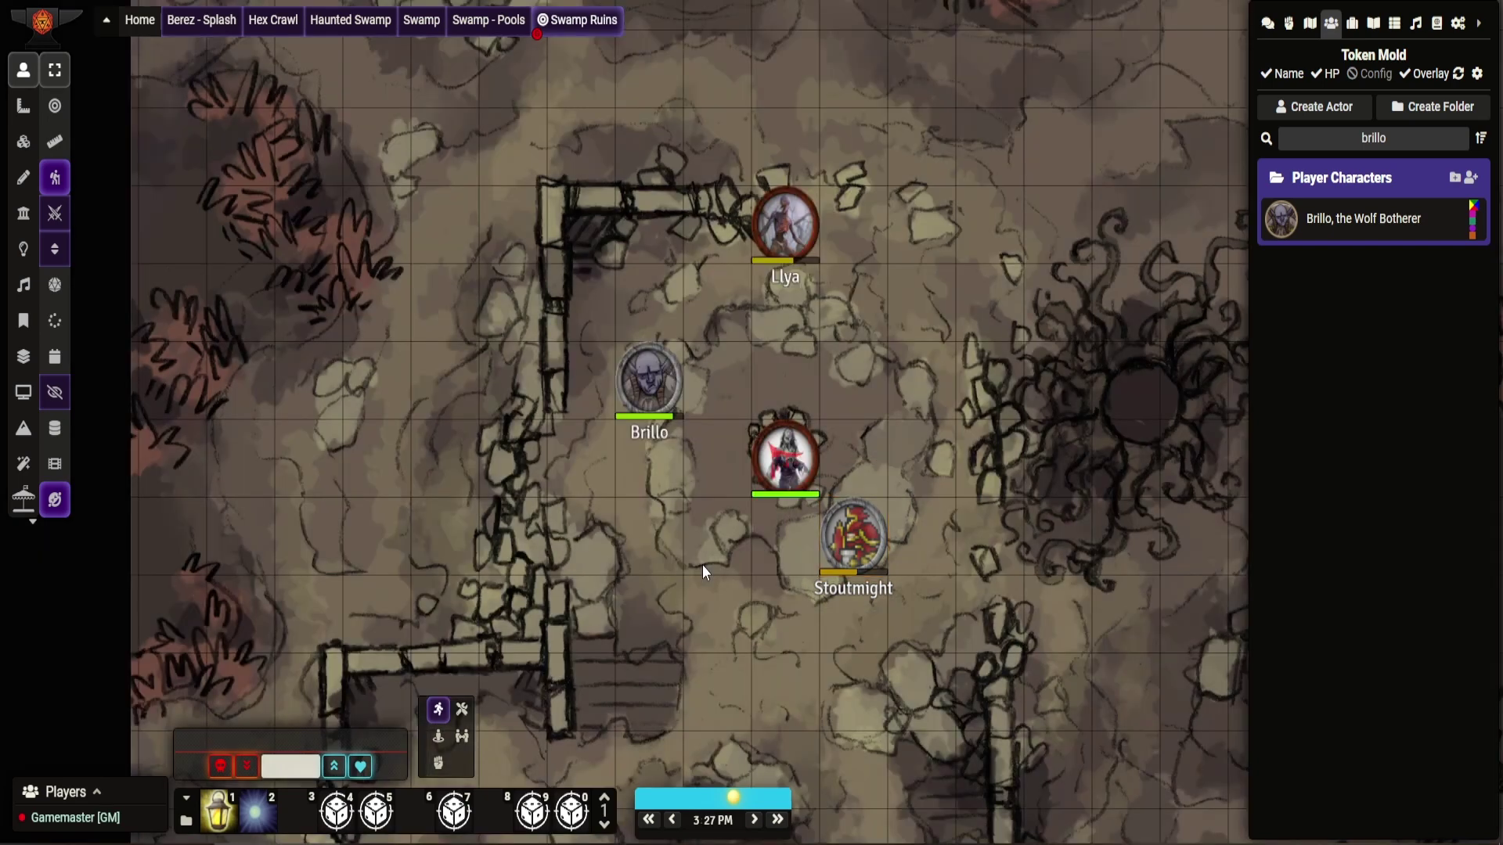
{"action": "left_click", "coordinate": [656, 384]}
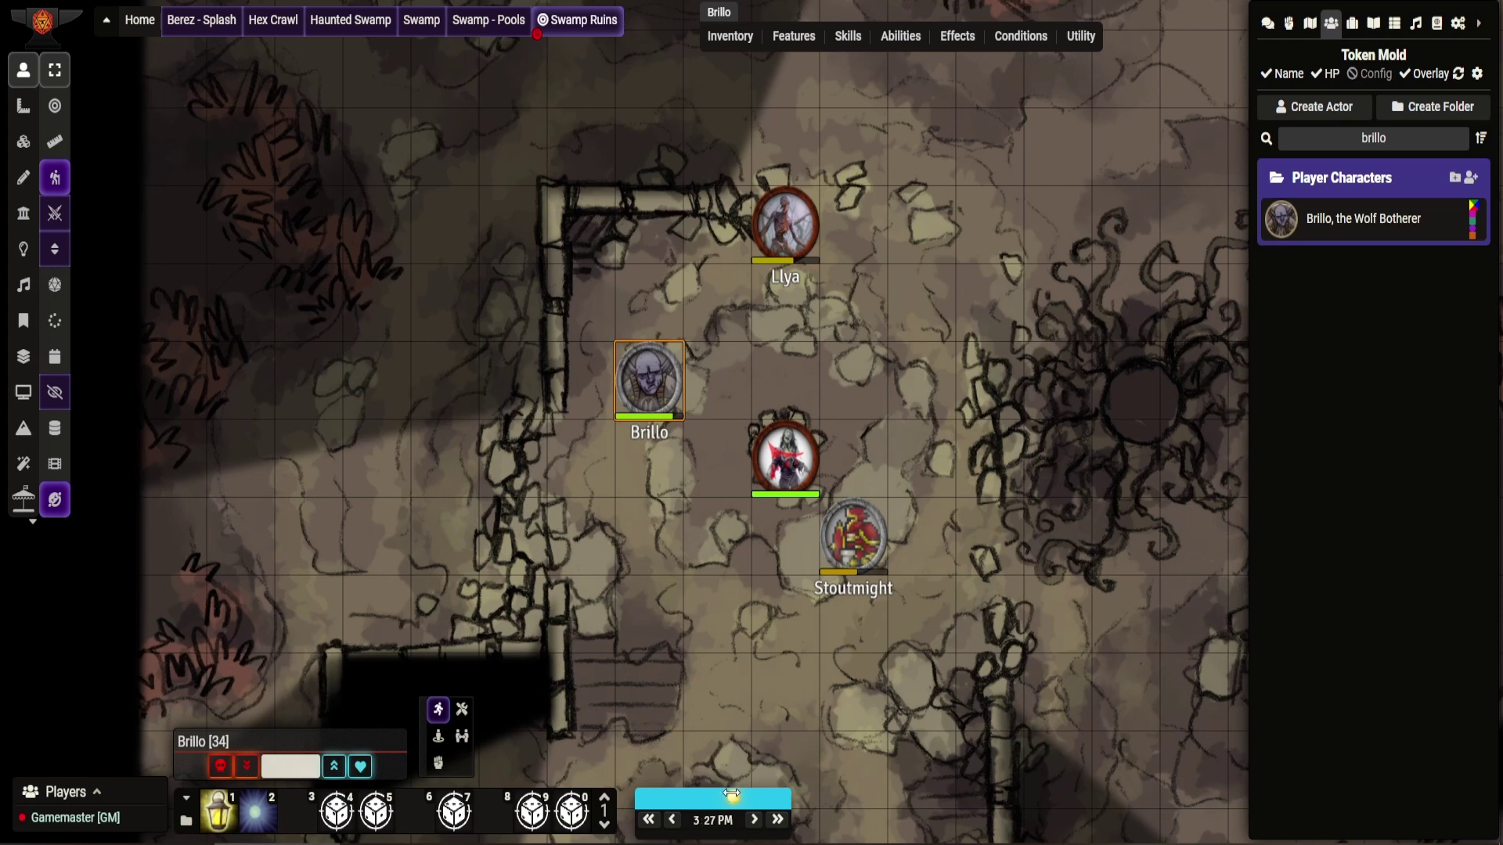
{"action": "left_click_drag", "start_coordinate": [731, 794], "coordinate": [751, 796]}
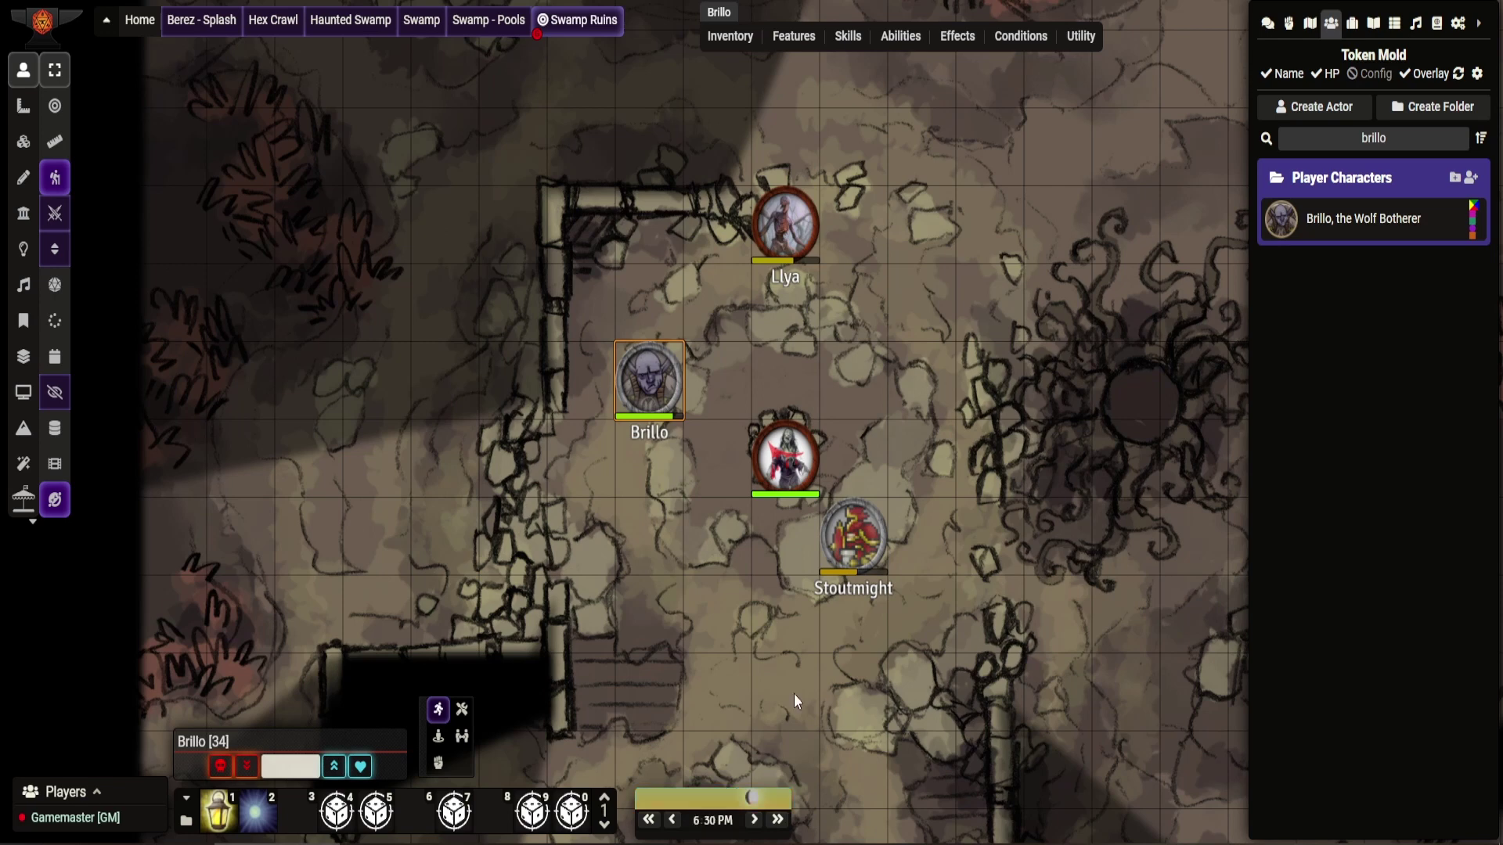